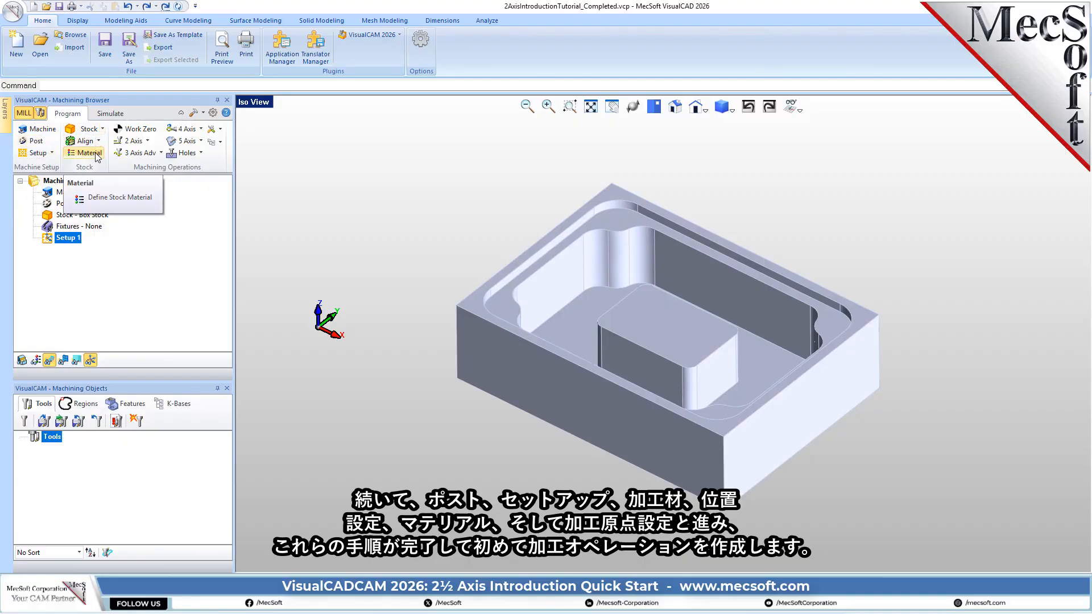
click(148, 142)
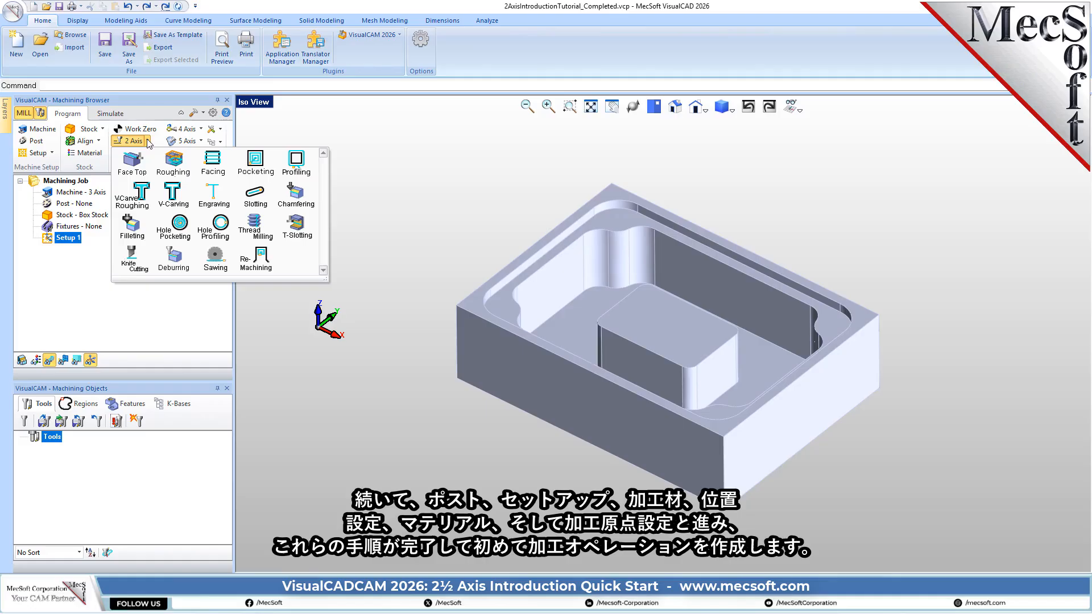
click(449, 152)
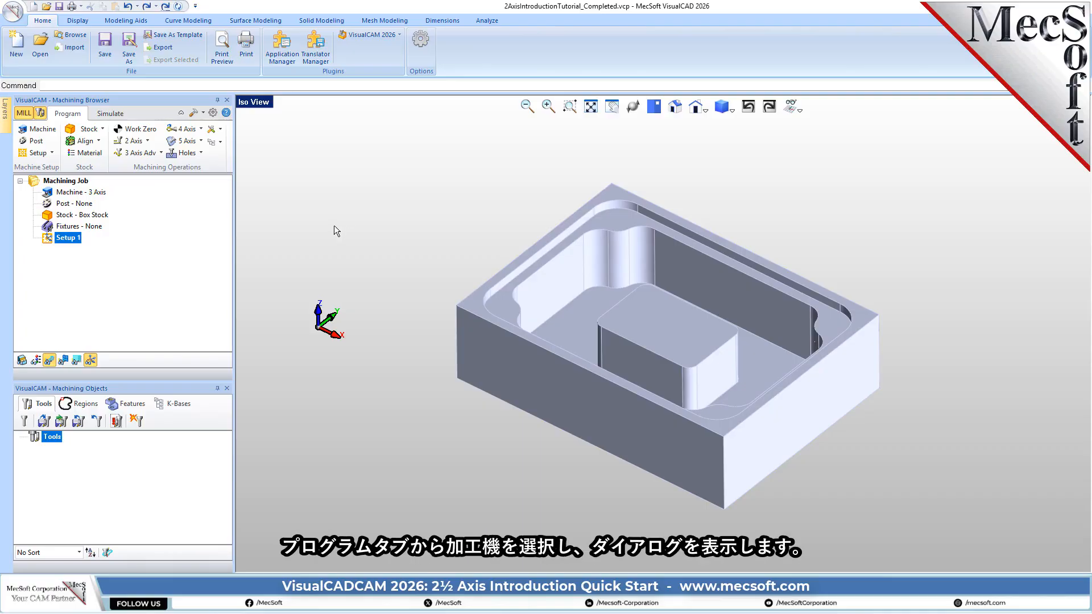
- Define the machine tool manually as a 3 Axis machine and select its entry in the machining job
click(53, 131)
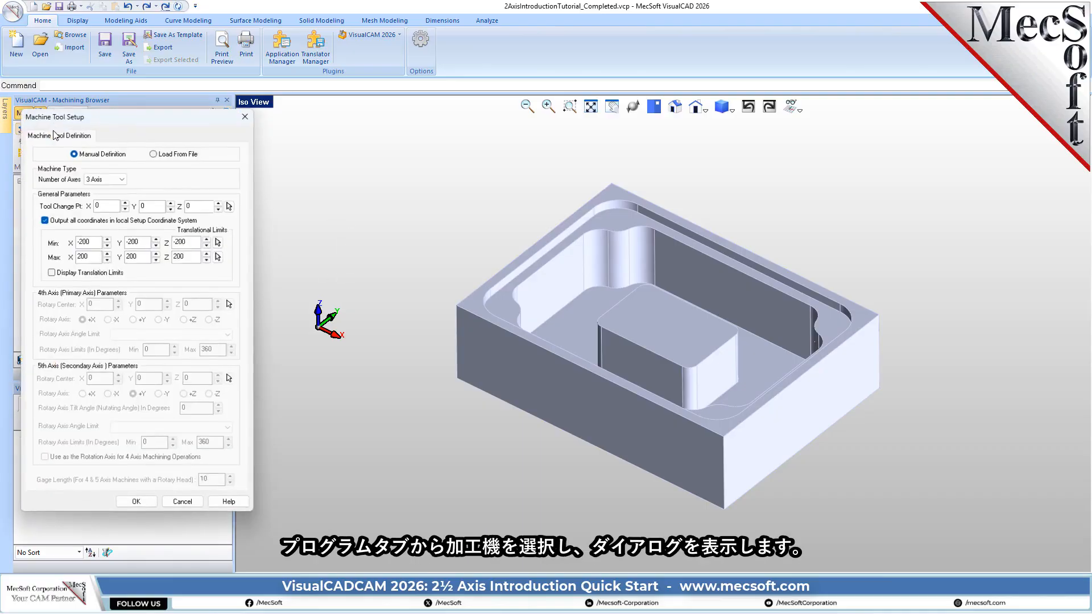
drag(124, 118, 285, 117)
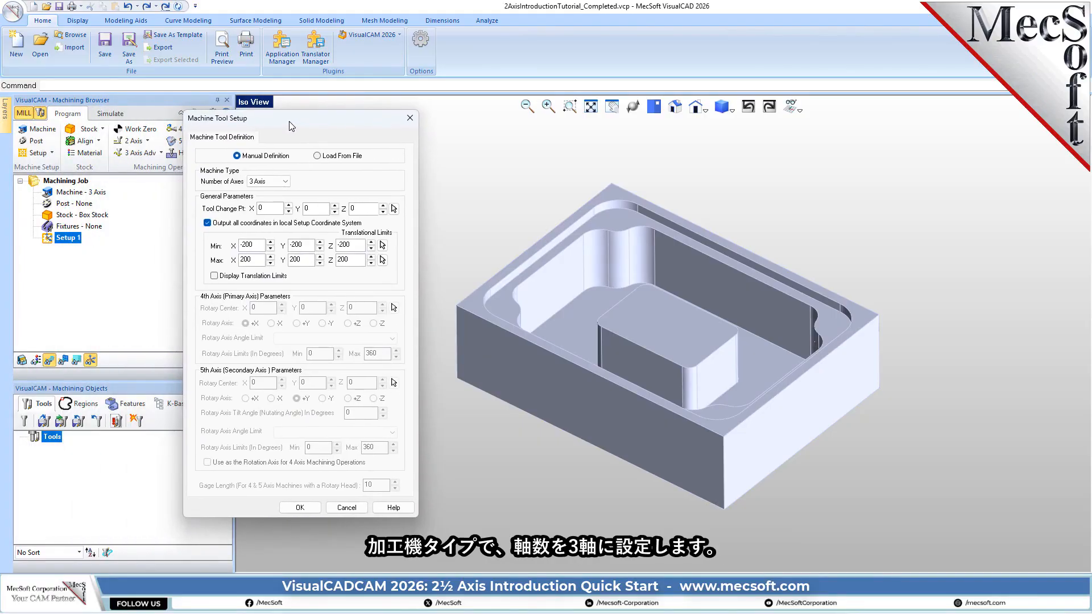
click(285, 182)
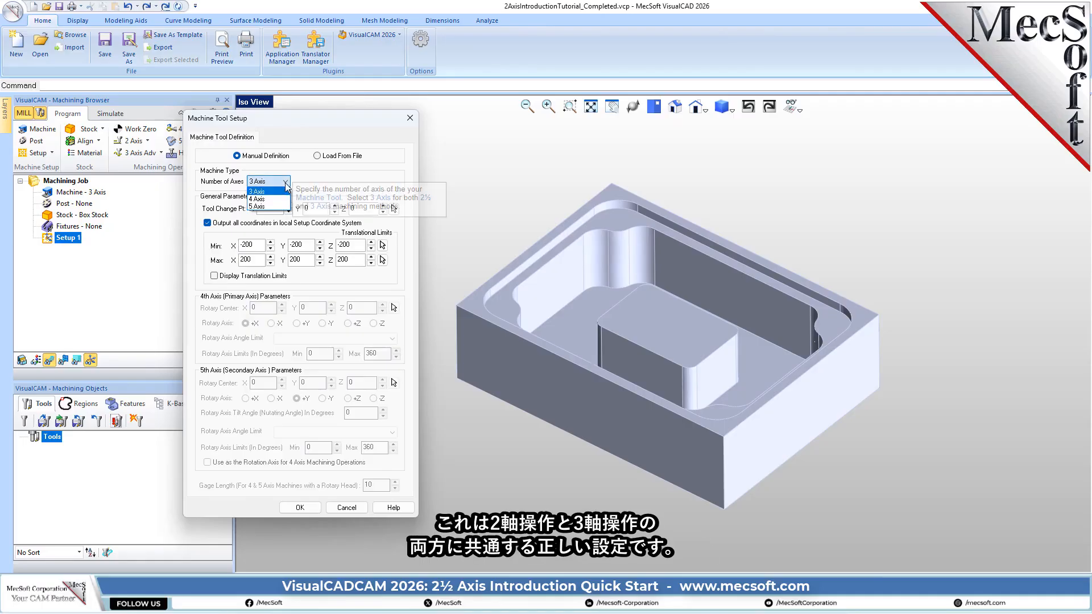
click(287, 183)
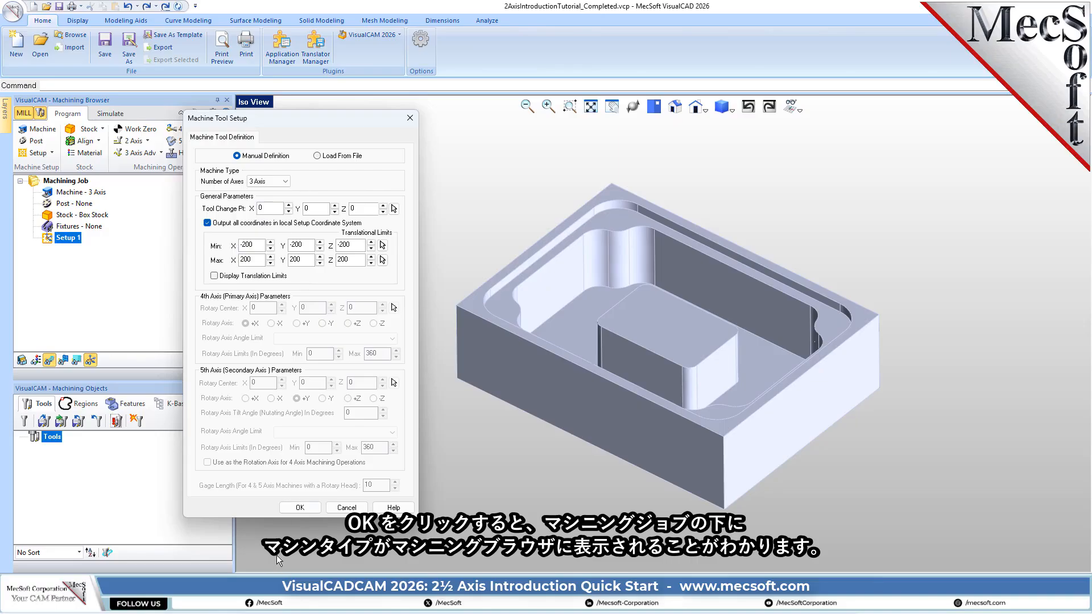
click(301, 508)
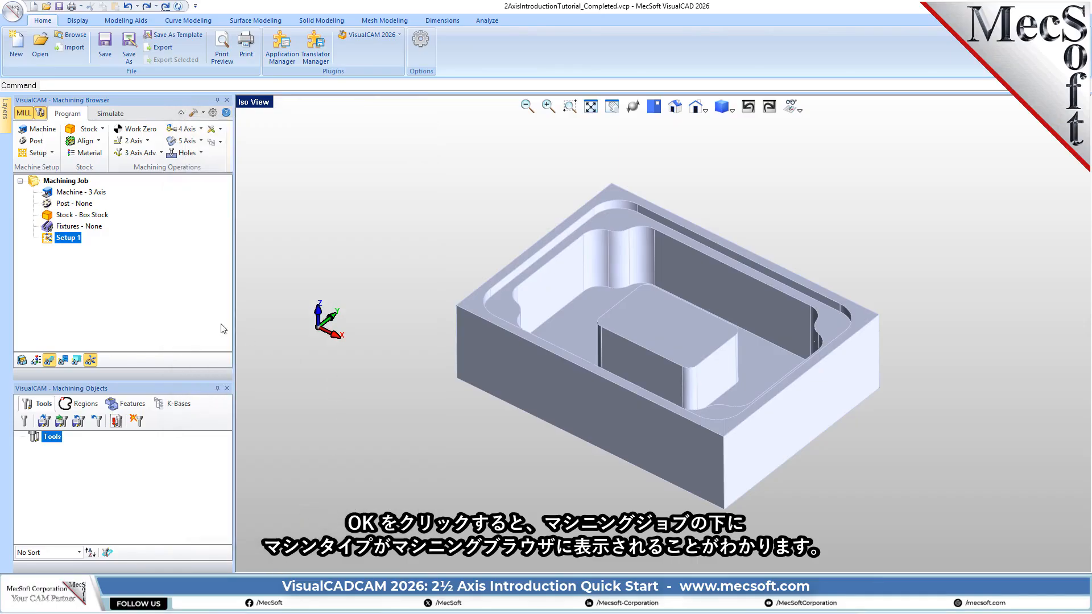
click(91, 194)
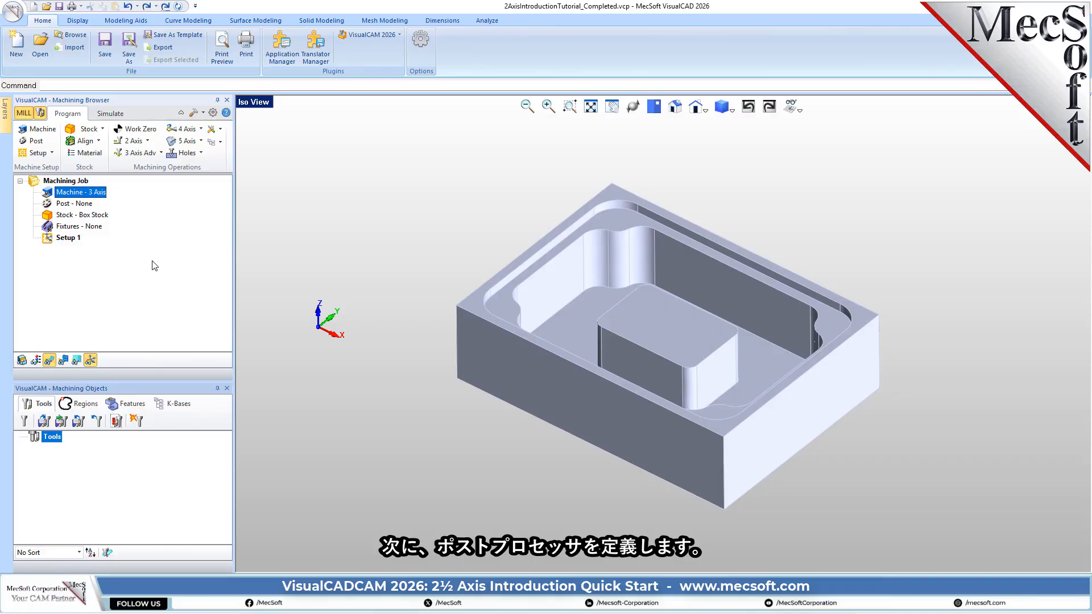
- Set the job's current post-processor to Haas, using the legacy post type
click(38, 142)
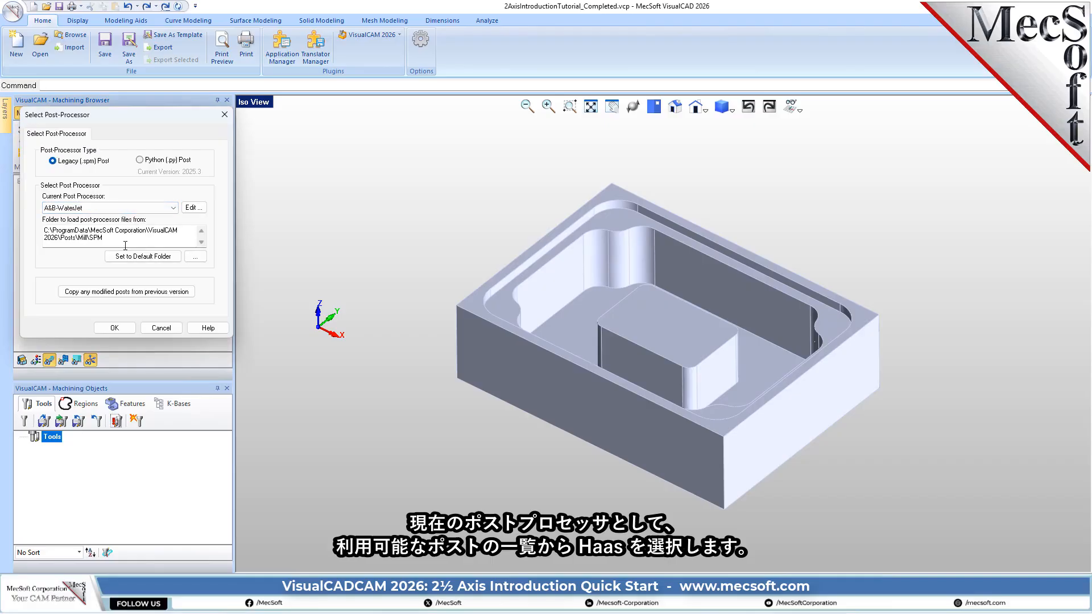
click(173, 209)
scroll(173, 286, down, 15)
scroll(171, 296, down, 15)
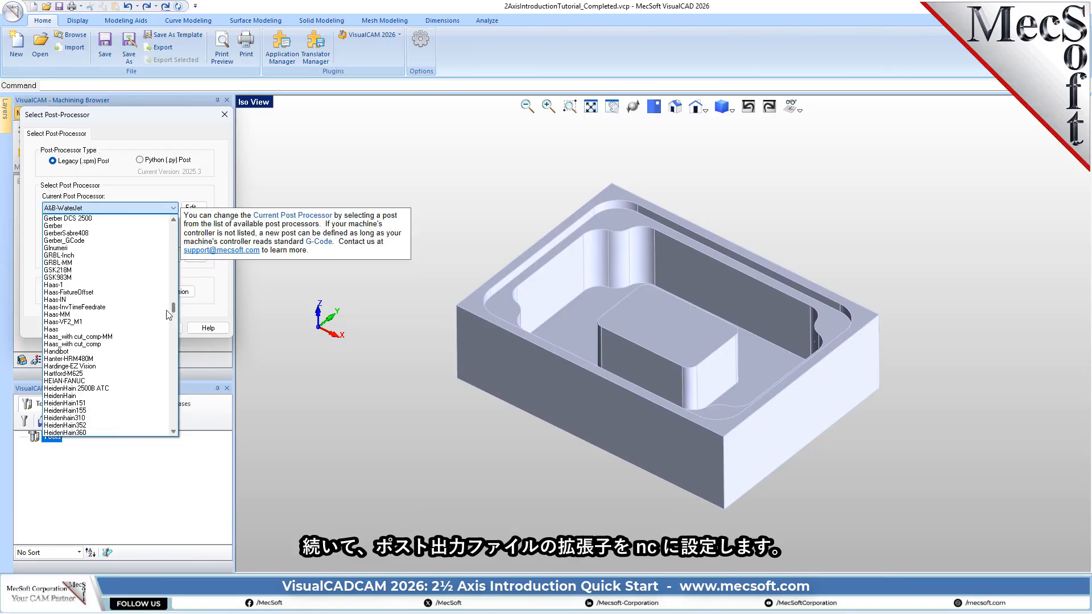
click(51, 329)
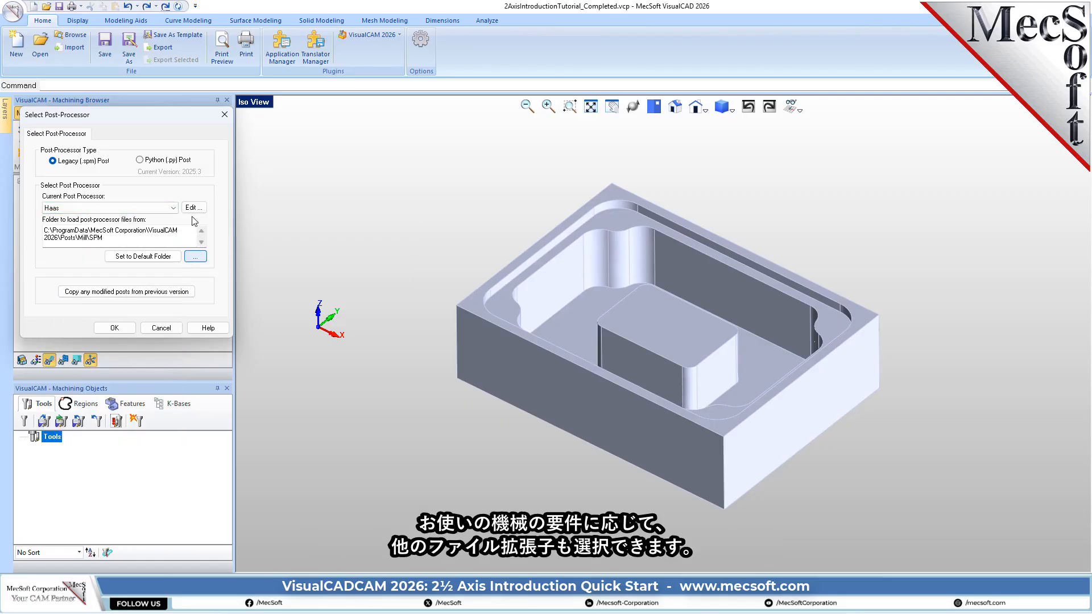
click(114, 329)
- Set the posted file extension to .nc in the post-processor preferences, then check the post and Setup 1 entries in the machining job
click(213, 112)
click(432, 262)
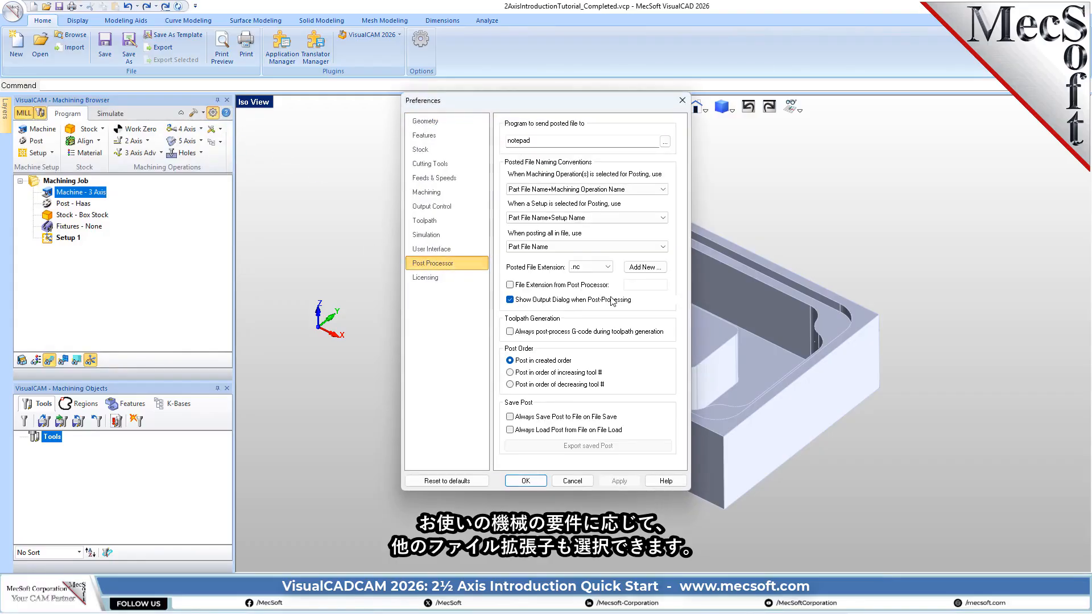
click(591, 267)
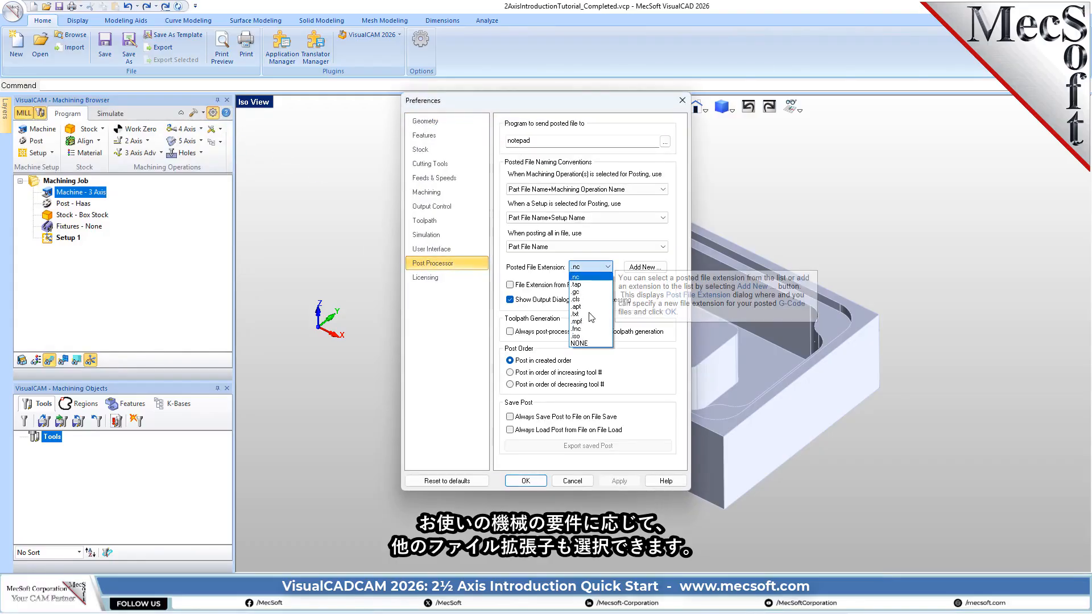
click(586, 277)
click(654, 267)
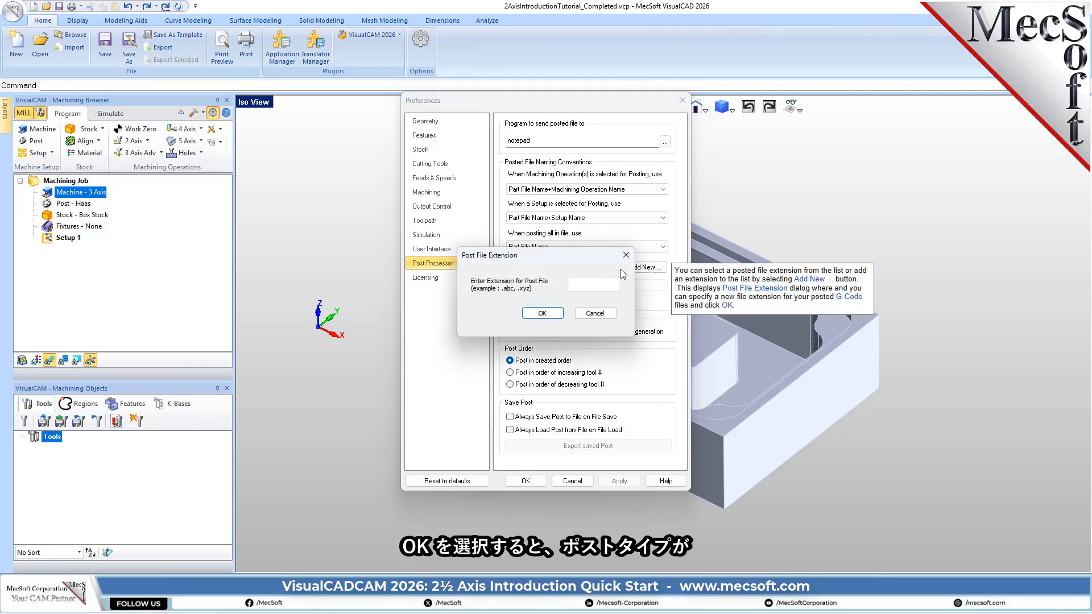
click(625, 256)
click(527, 479)
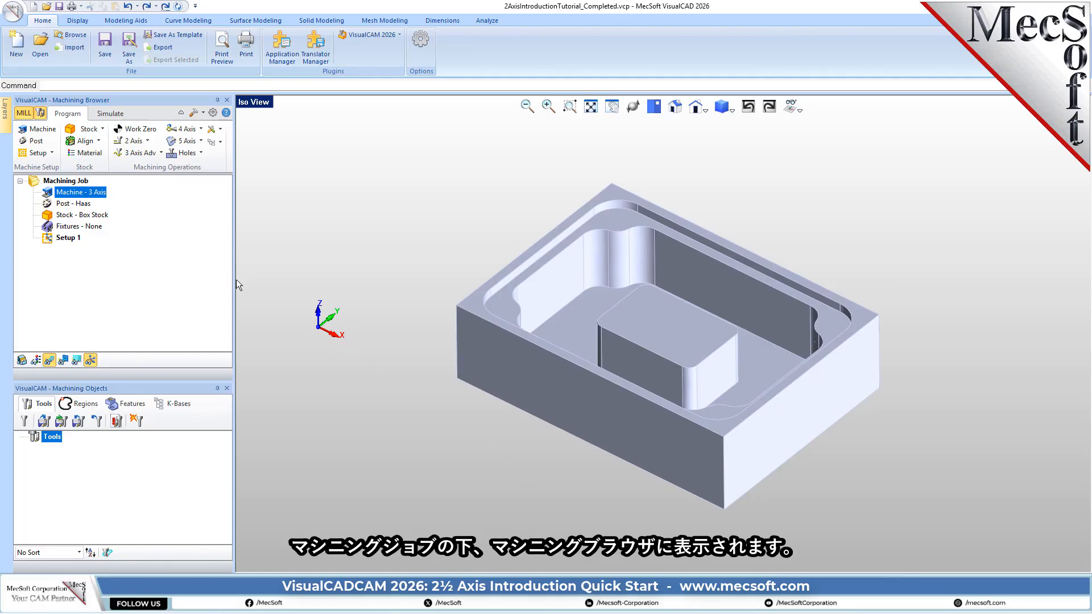
click(84, 204)
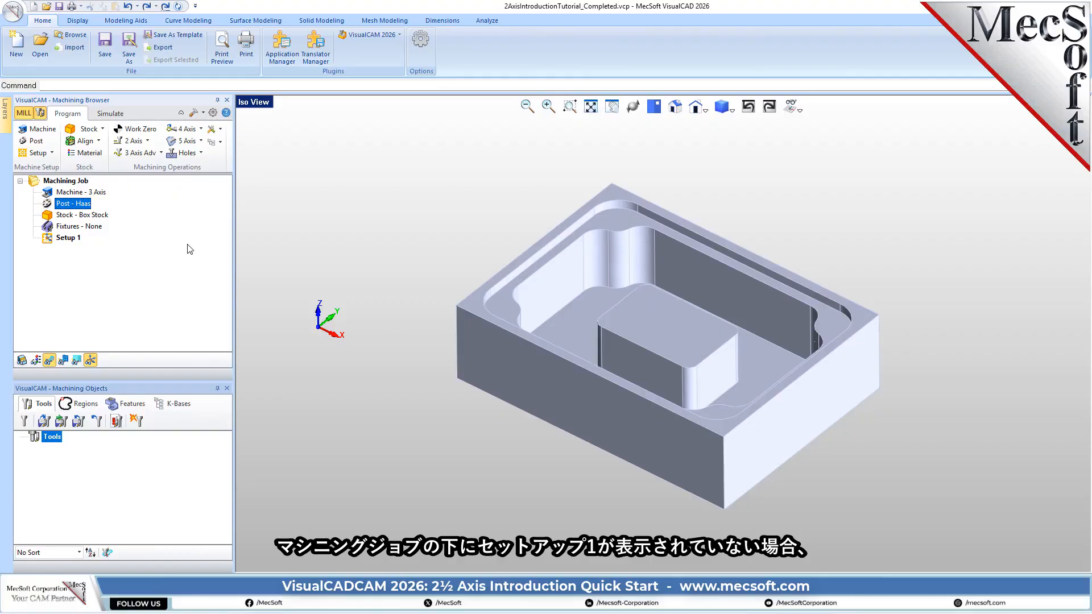
click(54, 241)
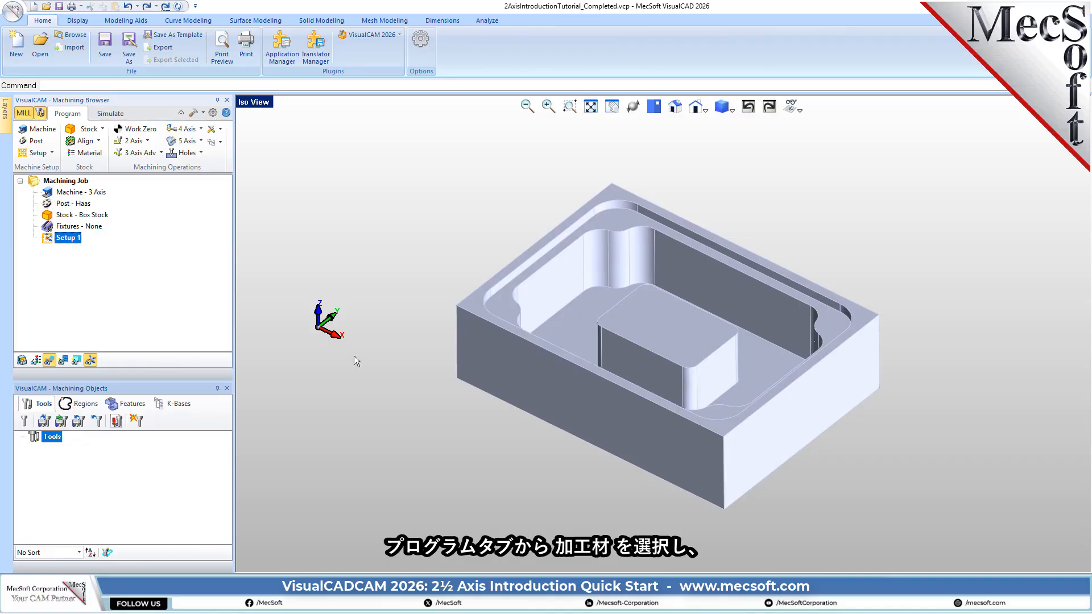
- Create a box stock from the model's bounding box with height 2.5, referenced from its lower front-left corner
click(102, 129)
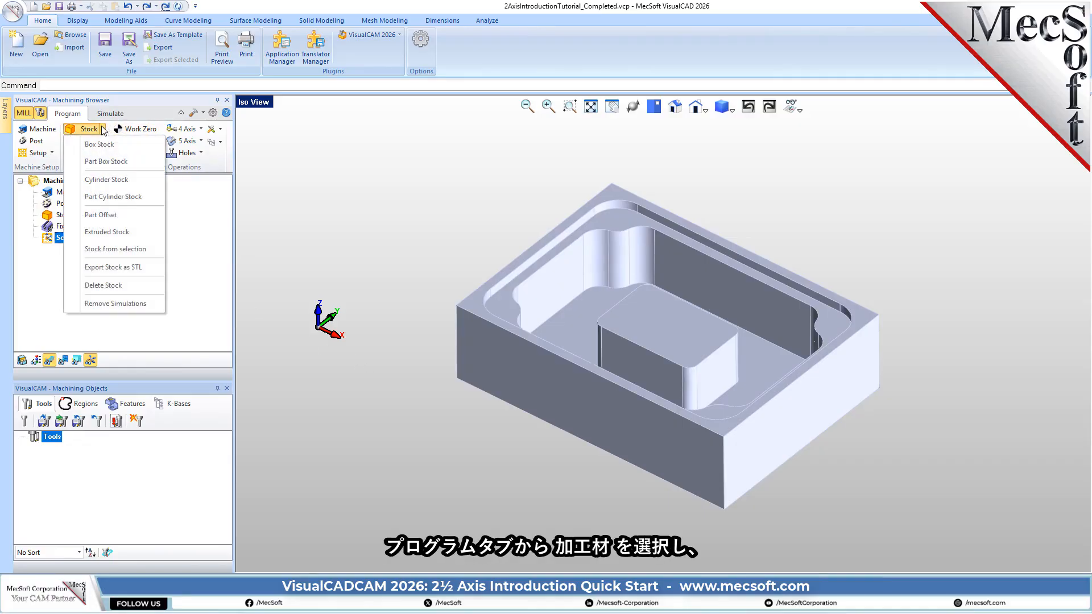
click(135, 151)
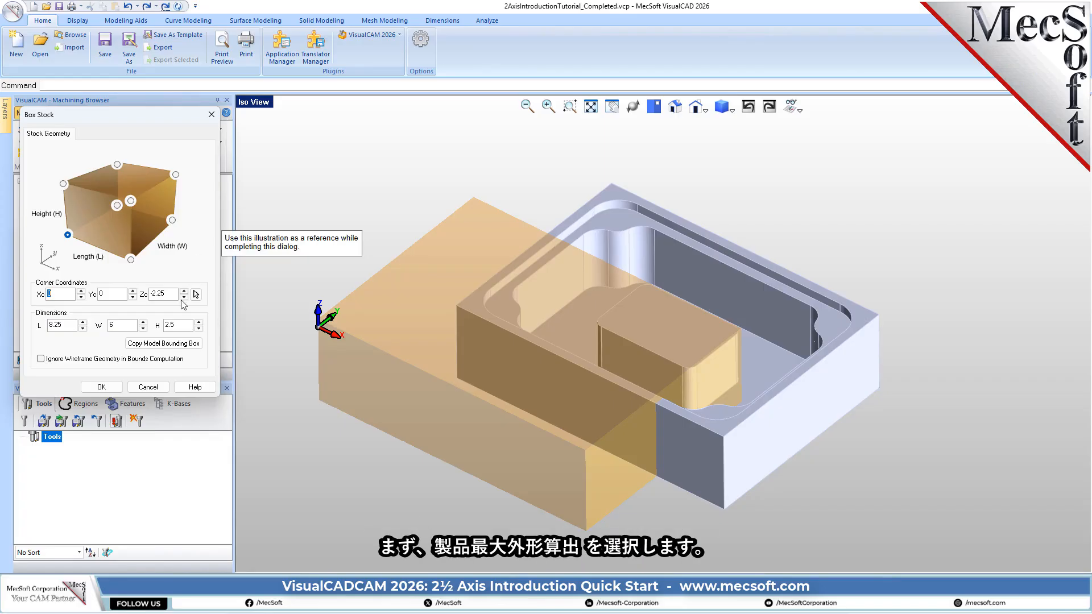
click(164, 343)
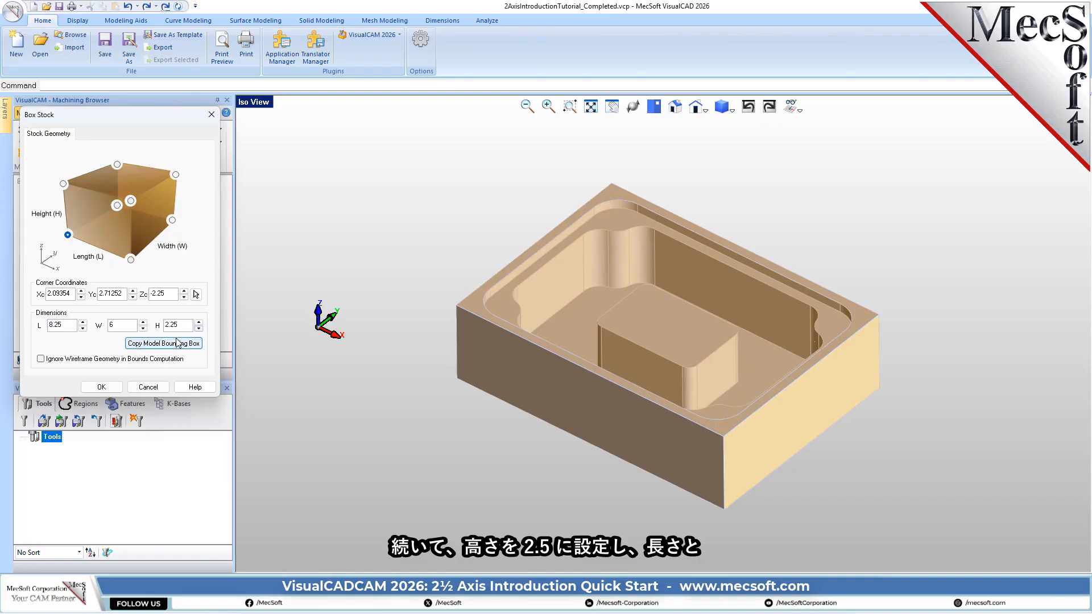
drag(178, 326, 157, 326)
text(2.5)
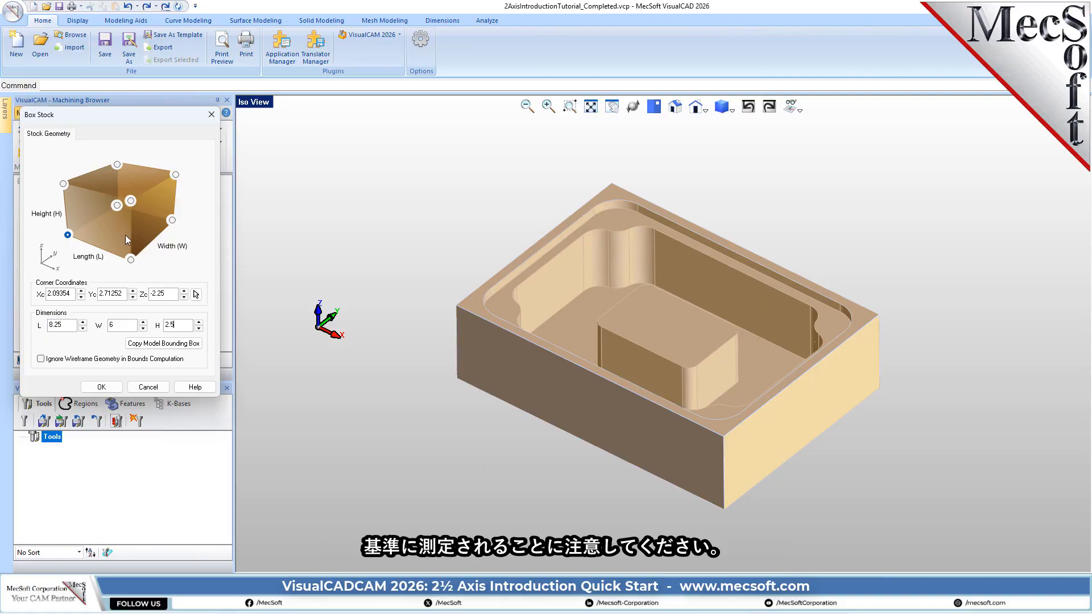
click(131, 260)
click(172, 219)
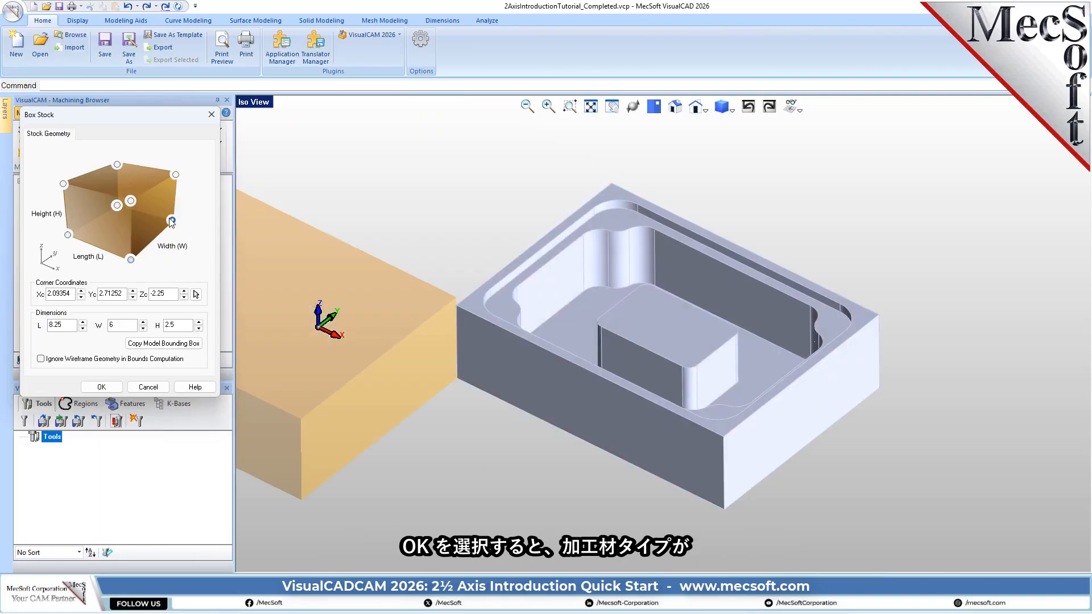
click(68, 235)
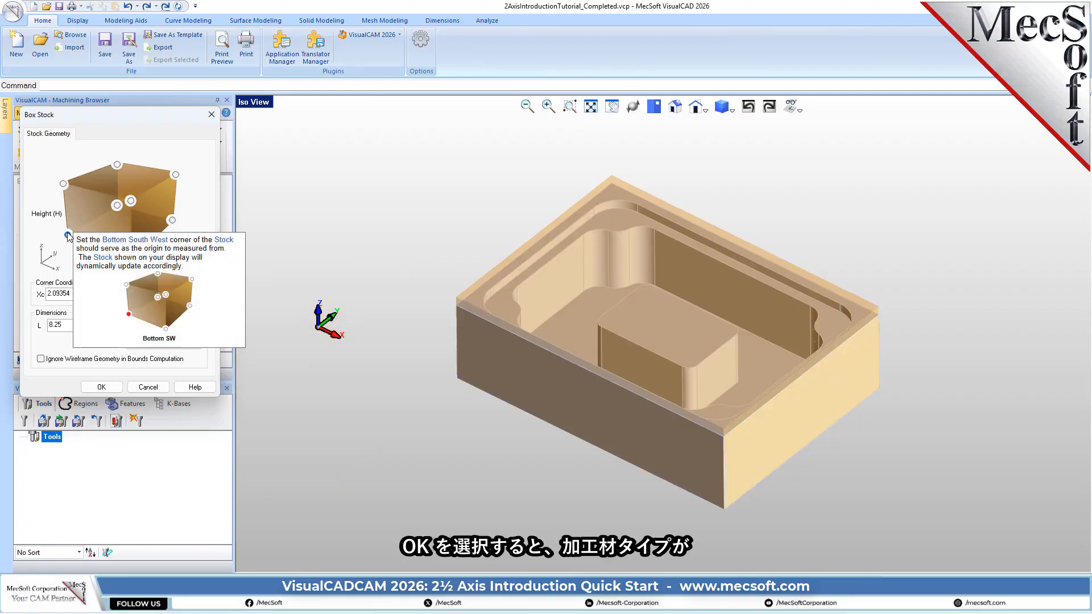
click(101, 387)
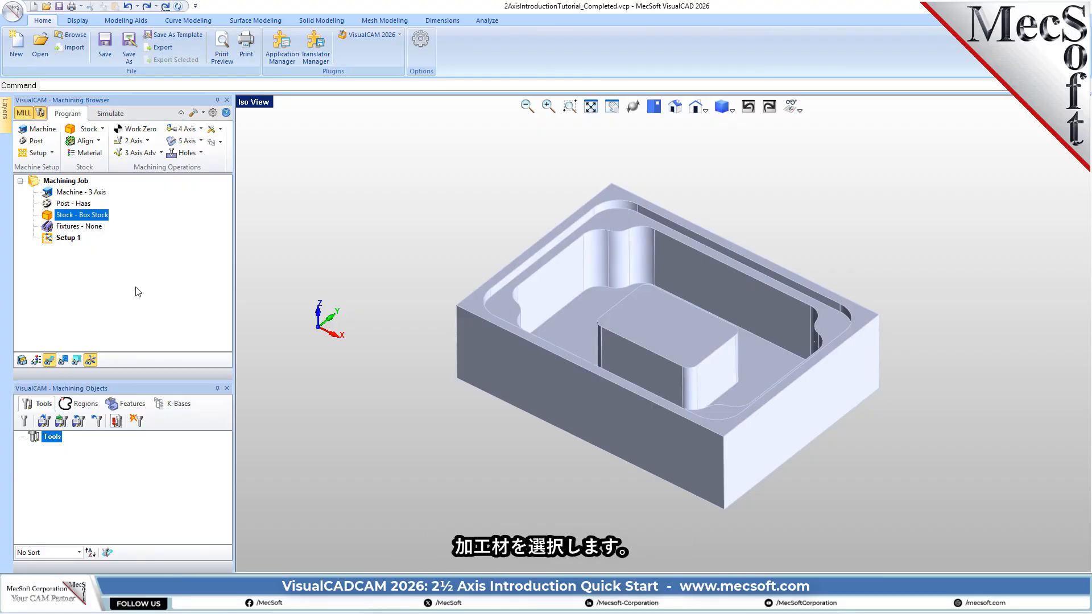
- Turn on the stock display and inspect the extra stock height around the part
click(22, 360)
click(22, 360)
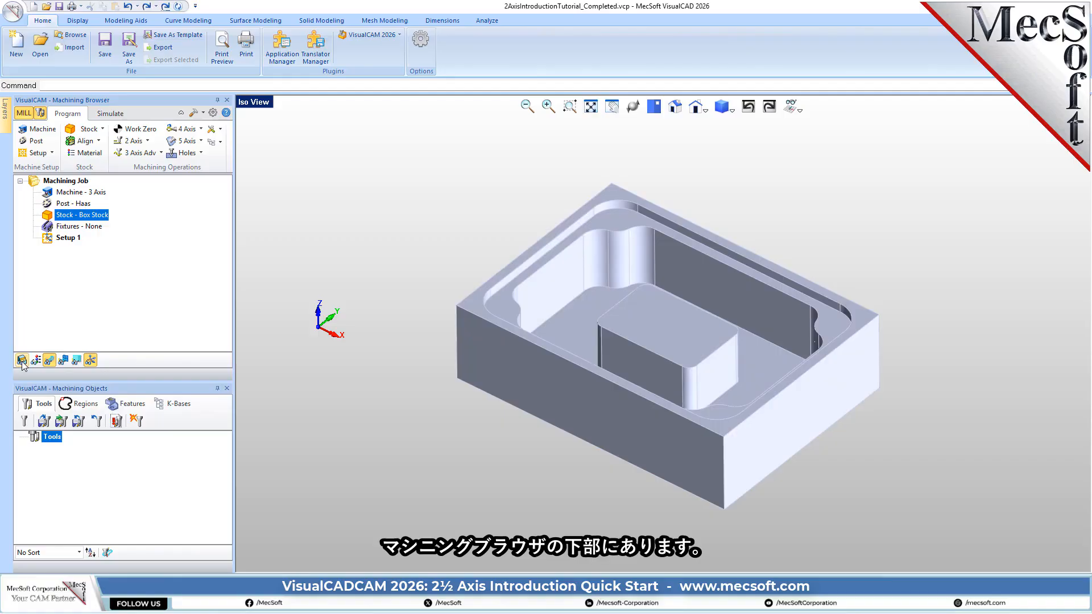
click(22, 361)
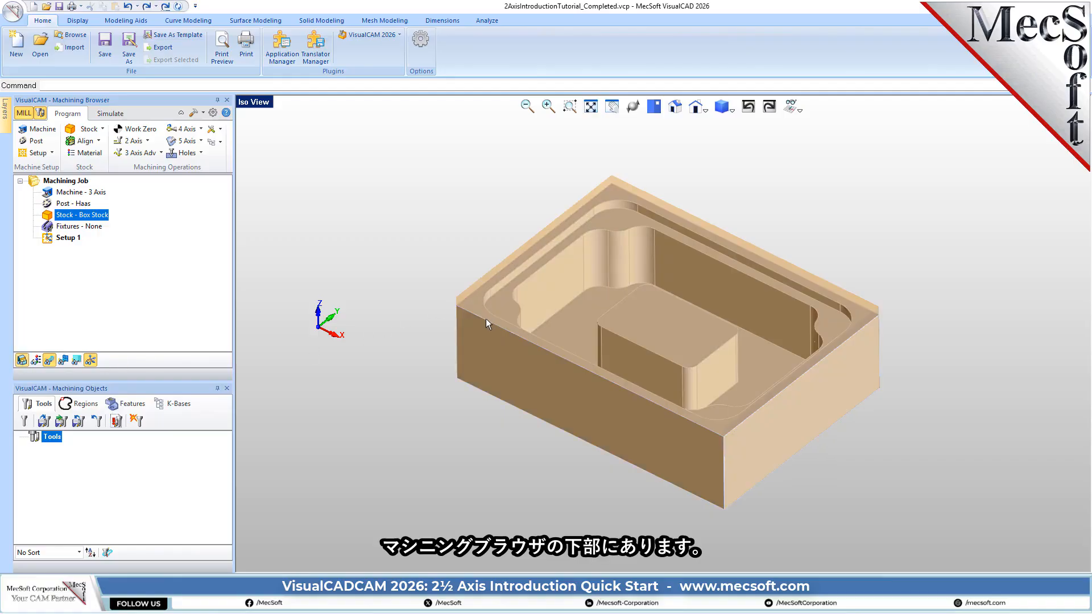
scroll(732, 320, up, 2)
scroll(688, 322, down, 2)
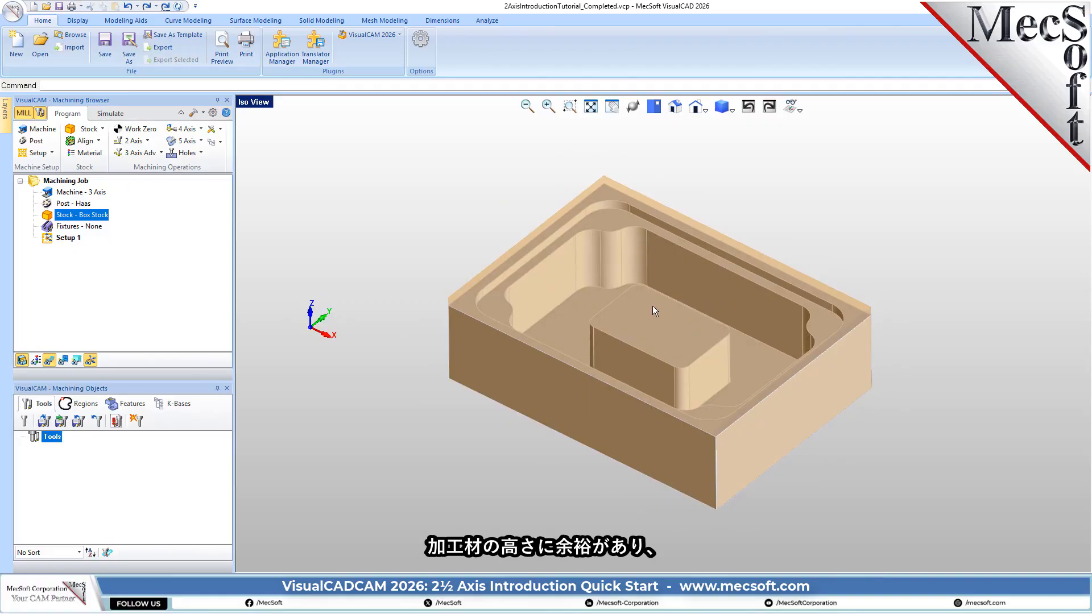
middle_drag(739, 323, 703, 325)
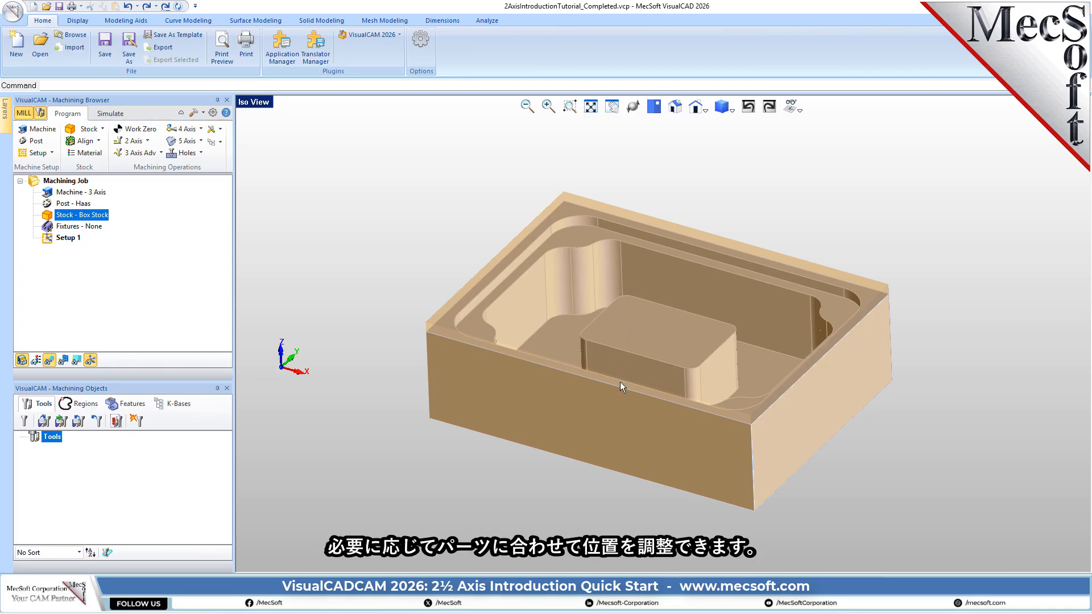
- Align the stock to the part at the bottom in Z and centered in XY, and check it from several angles
click(98, 141)
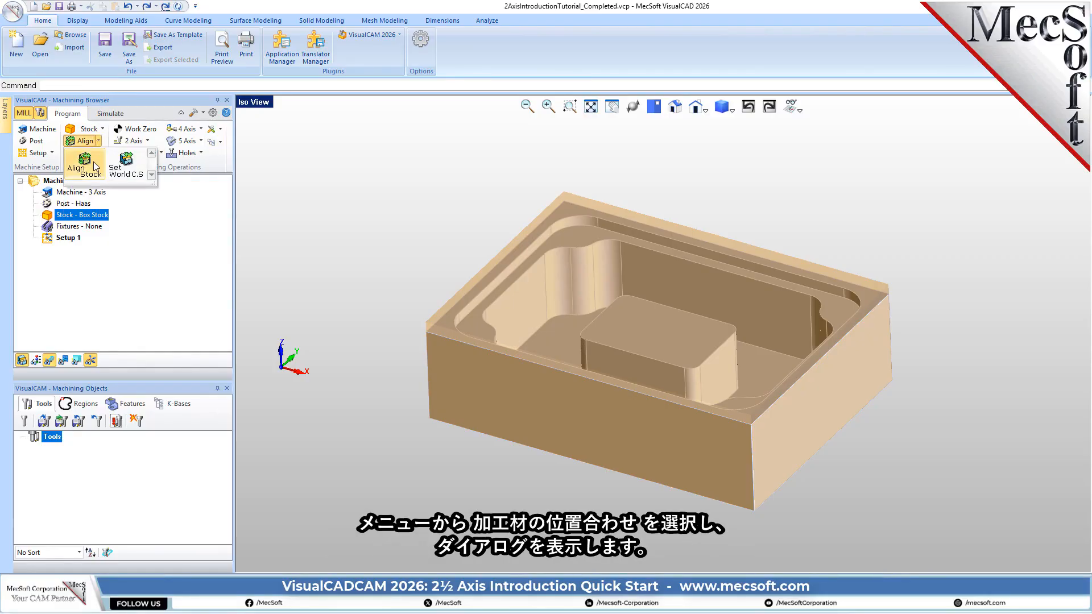
click(93, 162)
drag(138, 120, 244, 140)
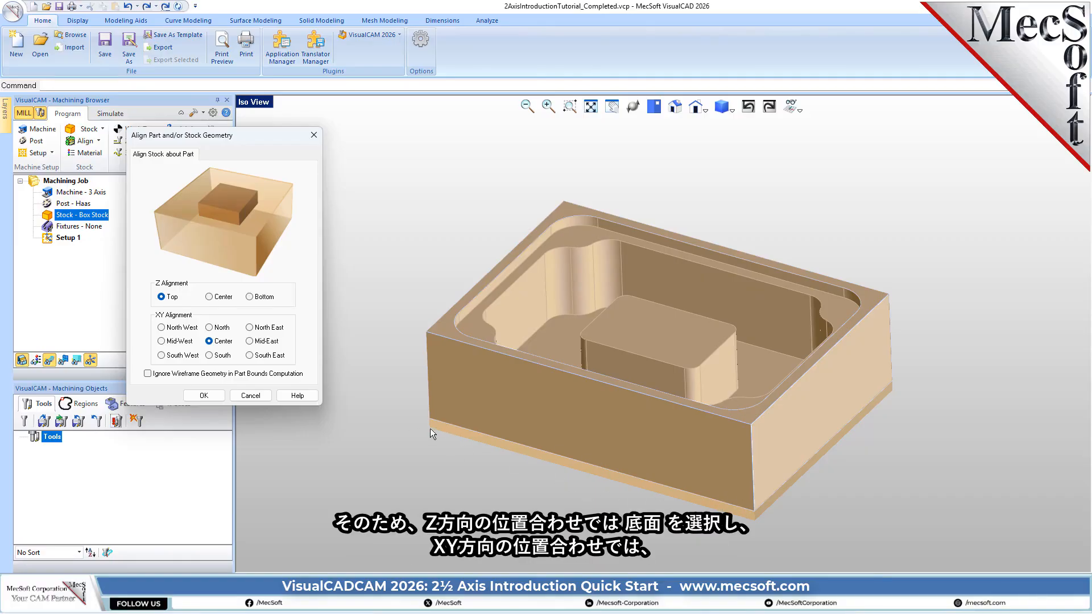
click(249, 297)
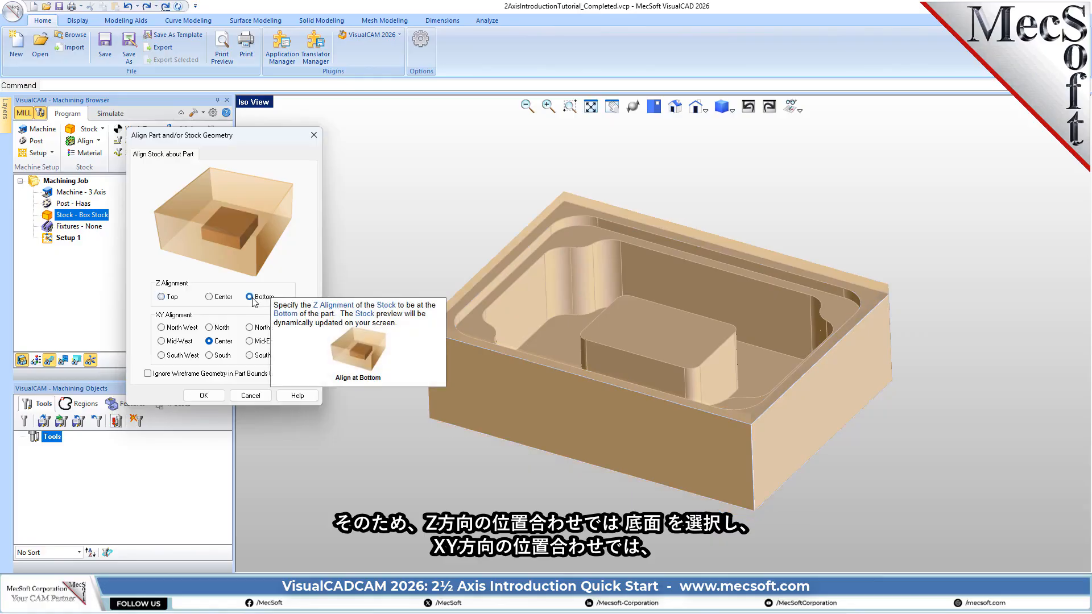
click(208, 396)
middle_drag(659, 426, 698, 398)
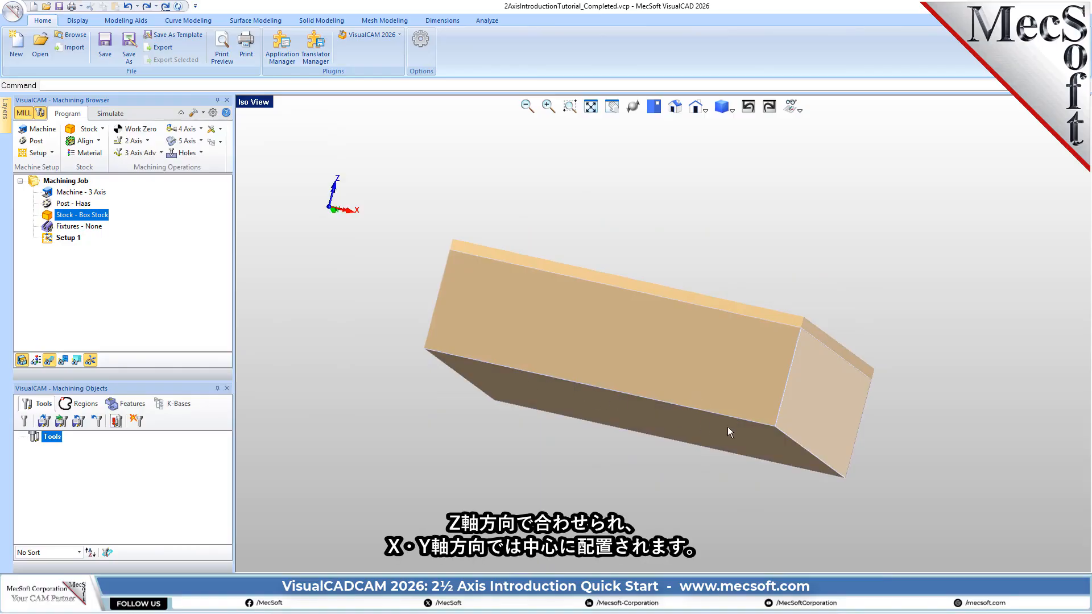
middle_drag(650, 289, 619, 322)
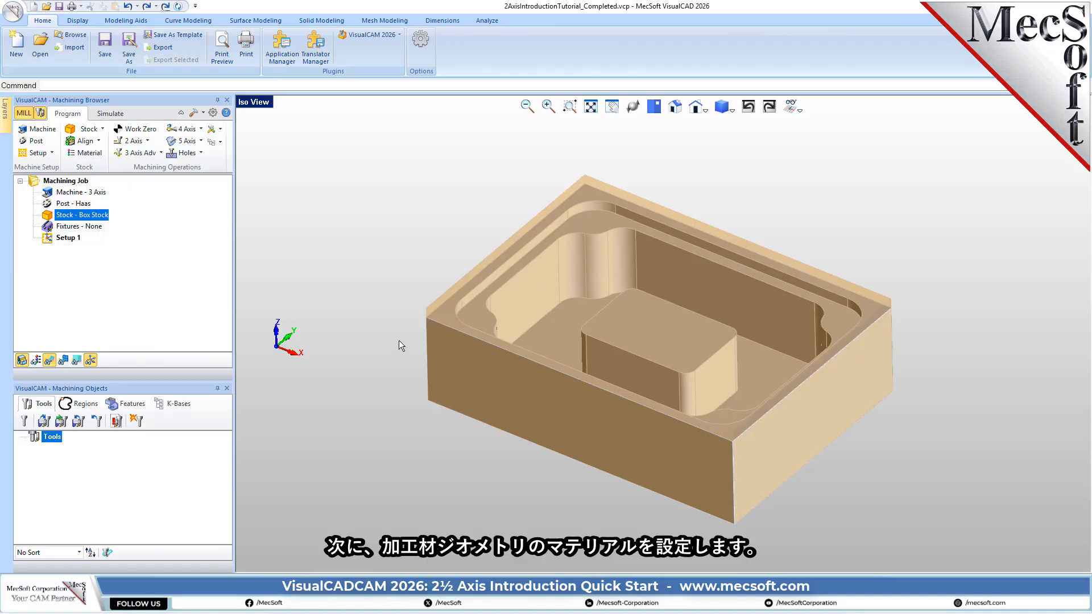
- Assign ALUMINUM - 6061 from the inch feeds and speeds file as the stock material
click(90, 153)
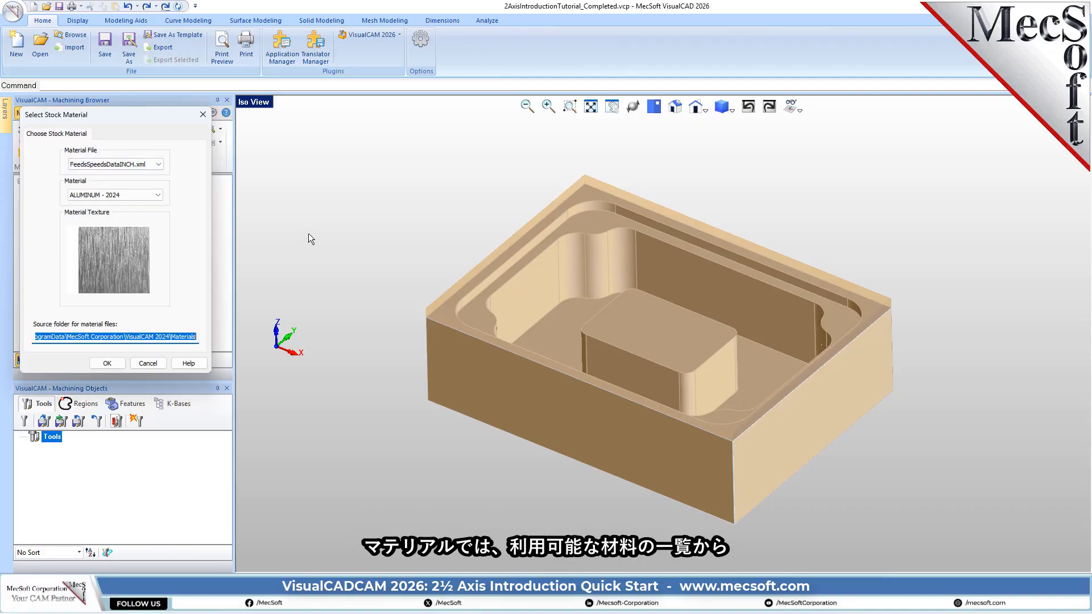
click(160, 195)
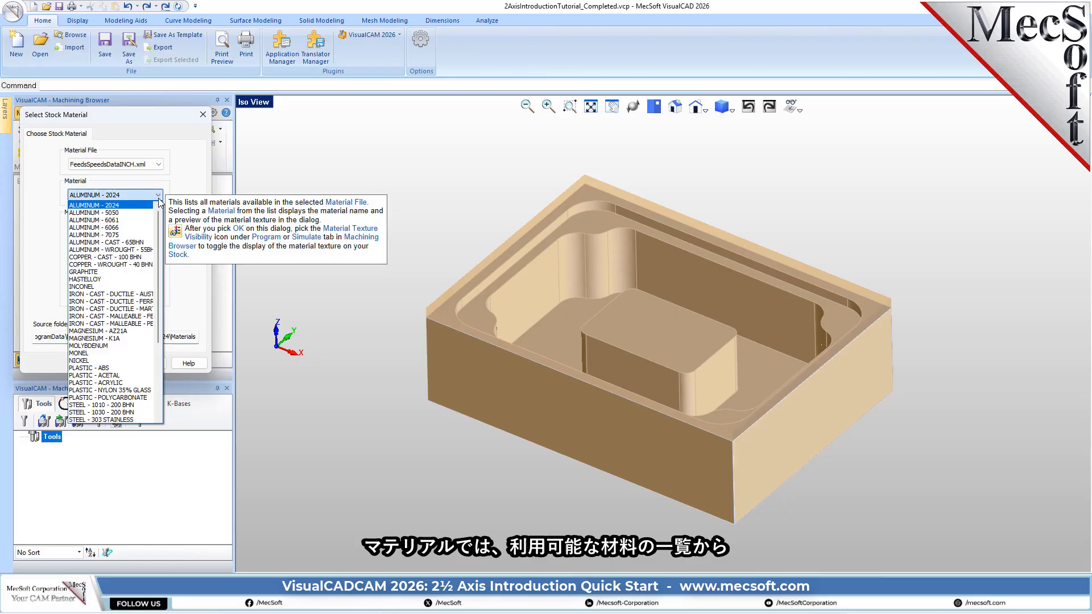
click(116, 221)
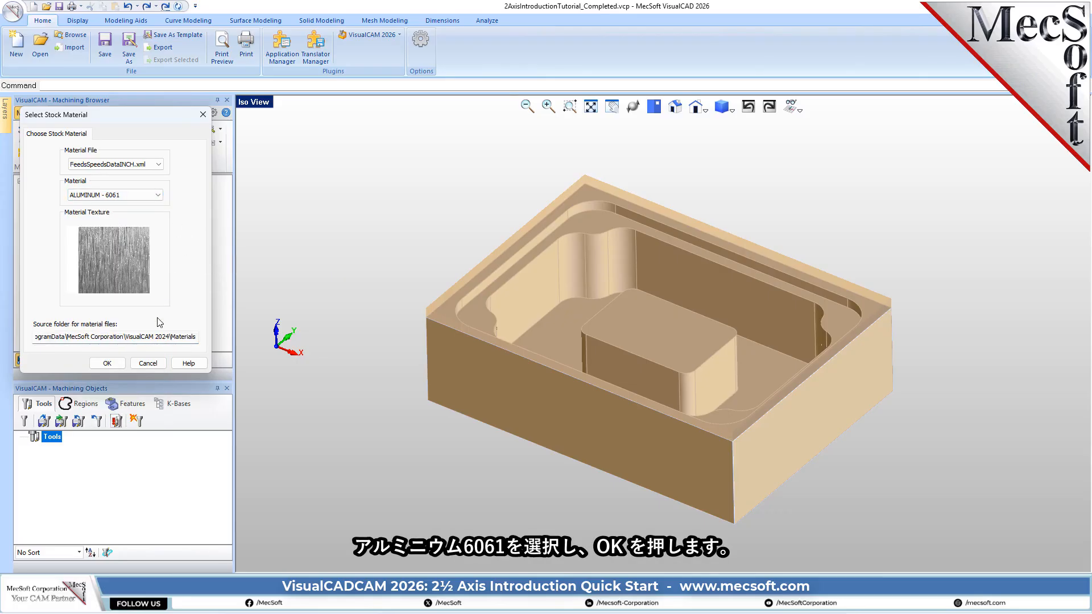
click(113, 363)
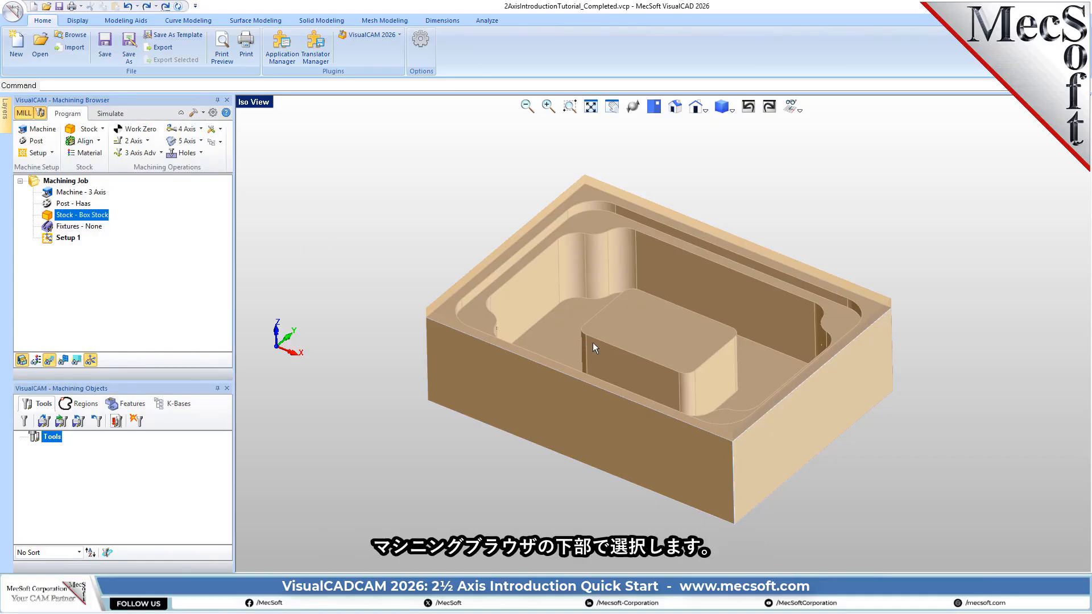
- Preview the material texture on the stock from a slightly different angle, and switch the texture display back off
click(36, 361)
click(36, 362)
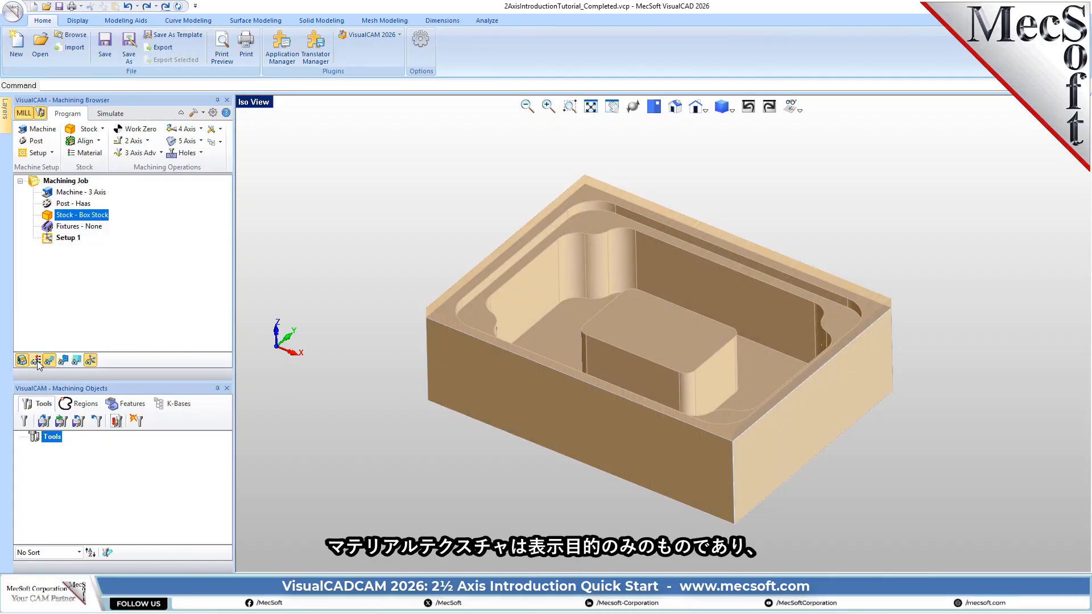
click(37, 361)
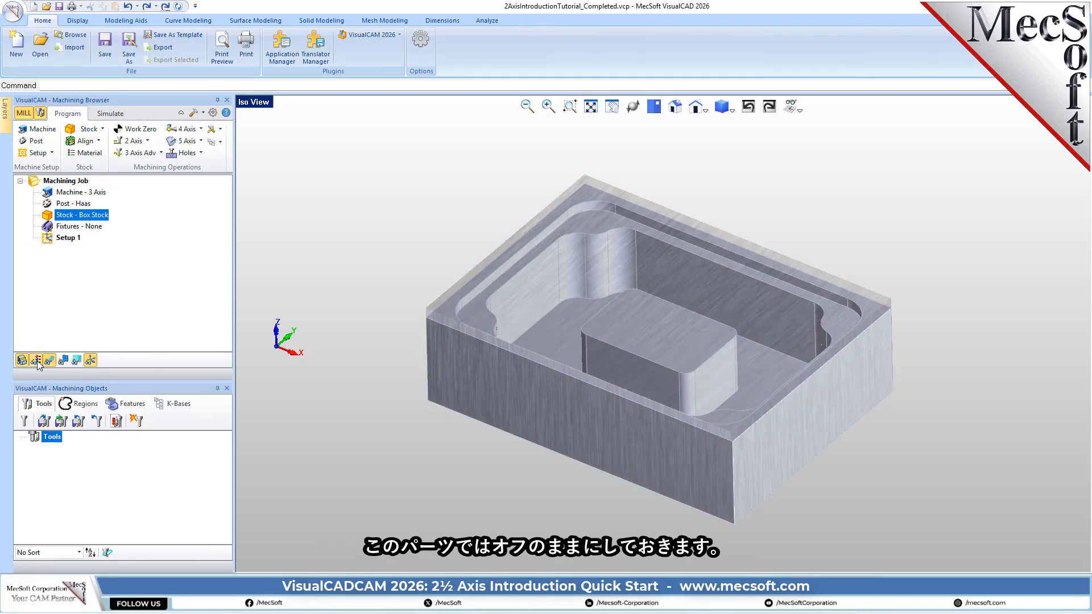
middle_drag(495, 423, 508, 405)
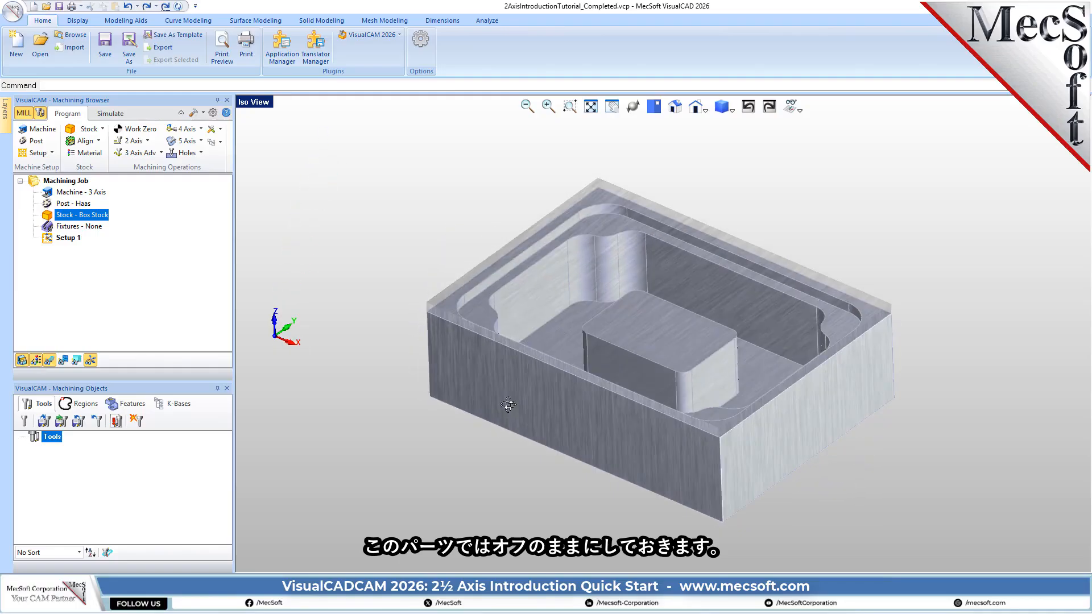
click(49, 360)
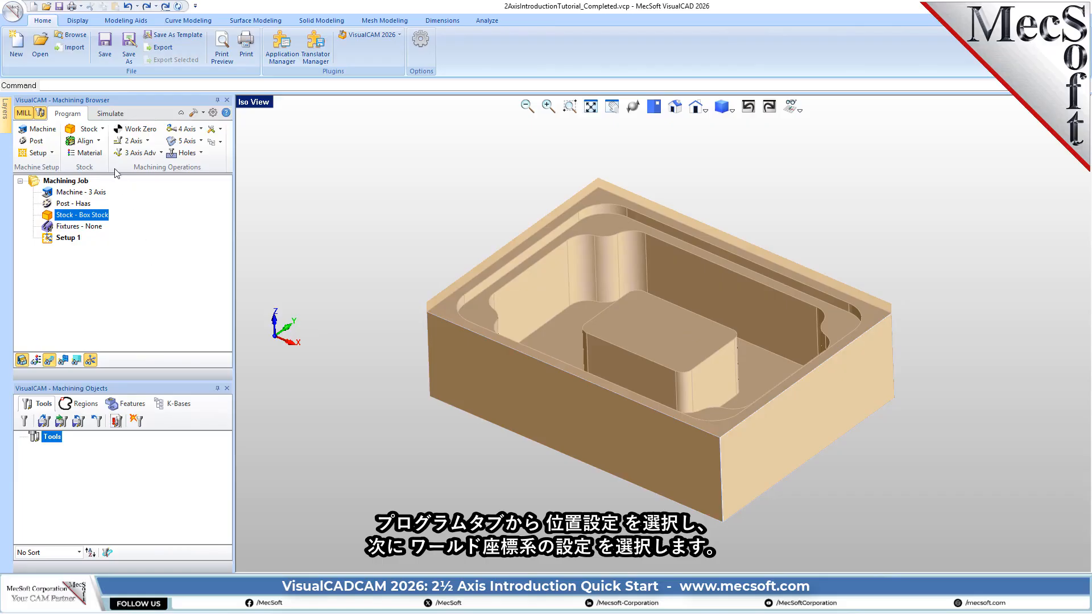
- Set the world coordinate system origin to the stock box at the Highest Z face, South West position
click(98, 141)
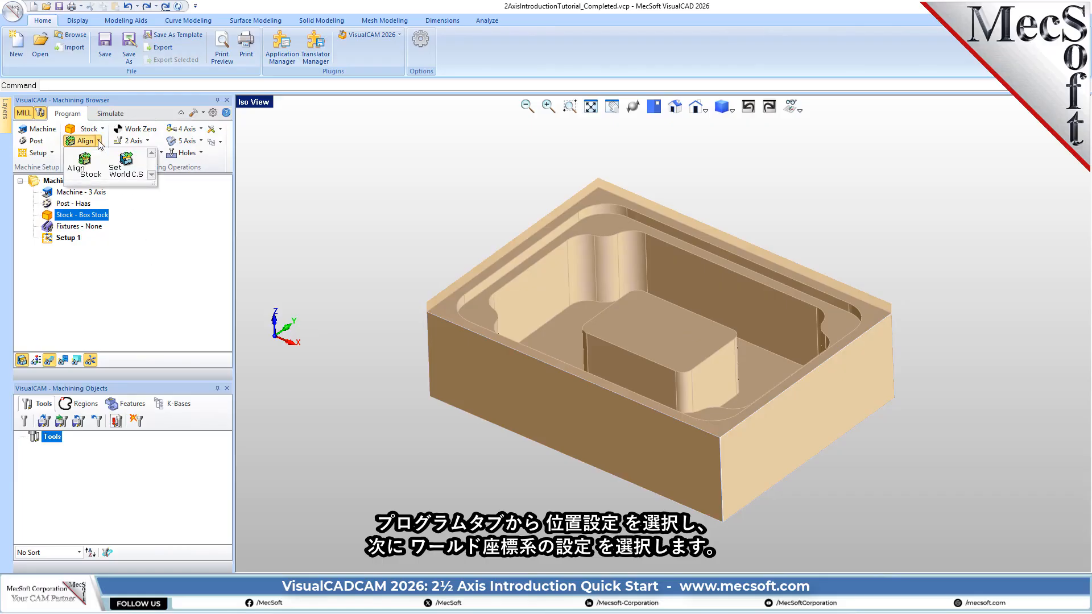
click(128, 168)
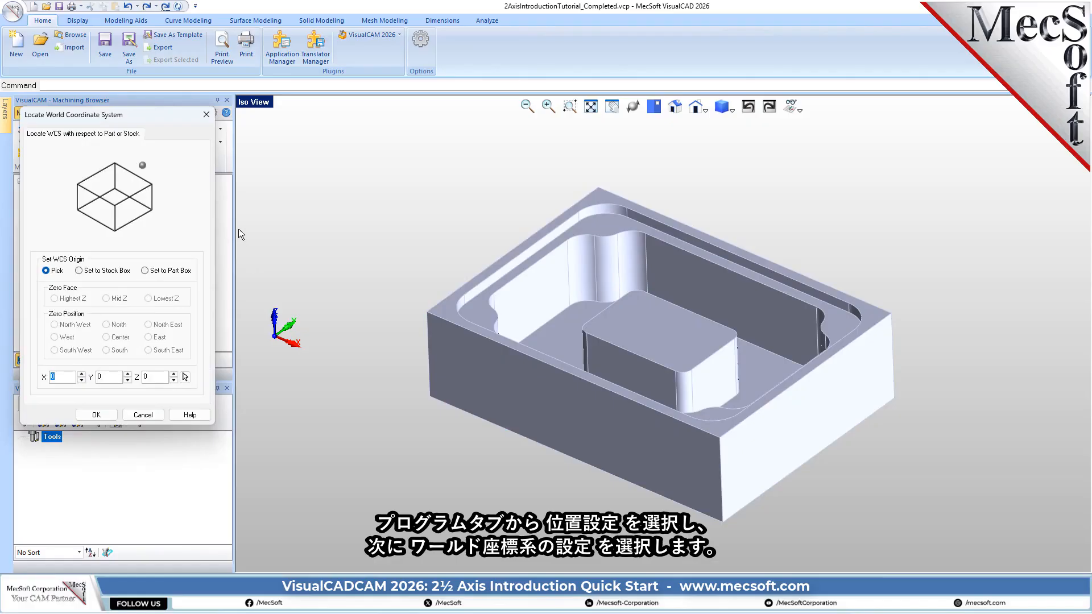
click(98, 274)
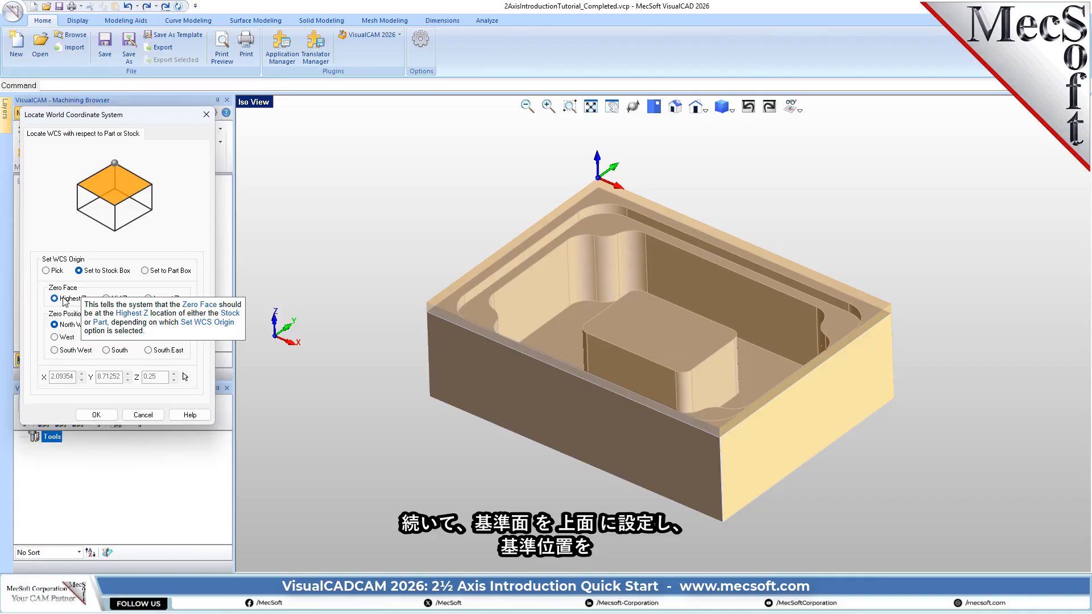
click(70, 351)
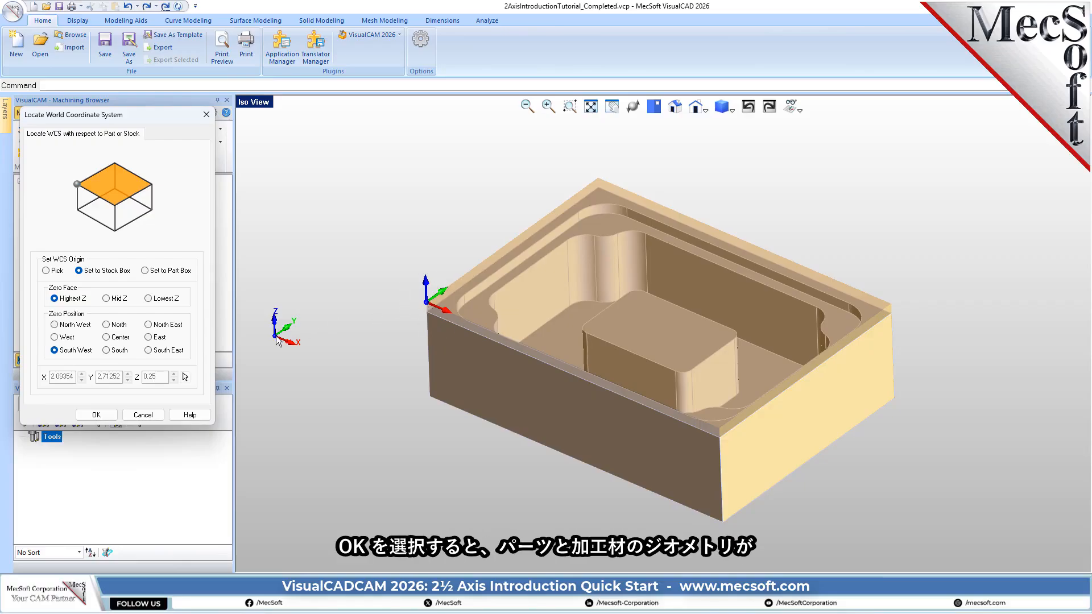
click(96, 415)
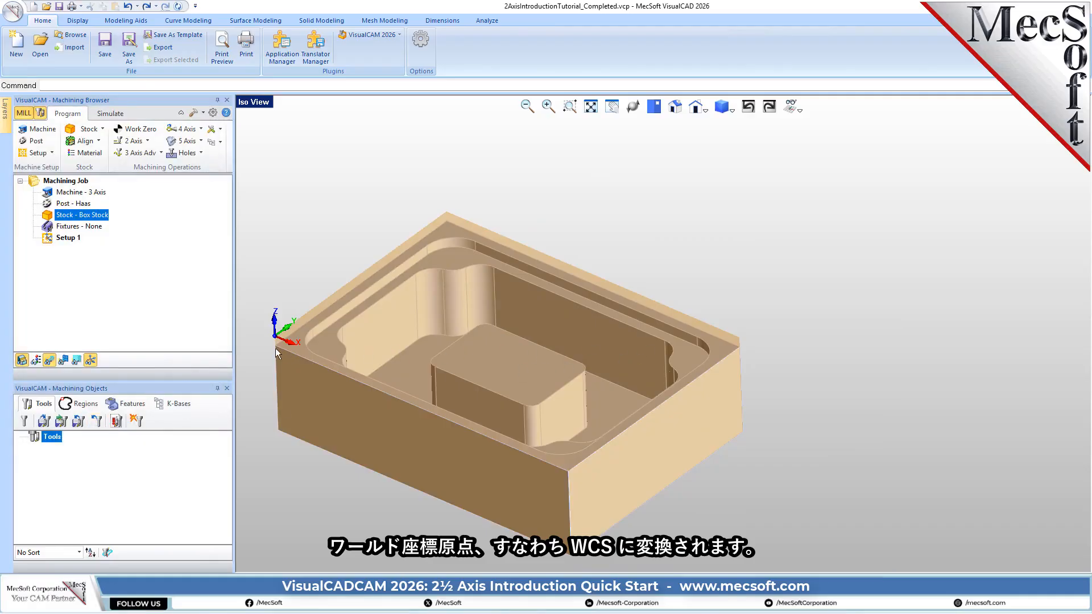
scroll(726, 288, down, 7)
scroll(539, 336, up, 8)
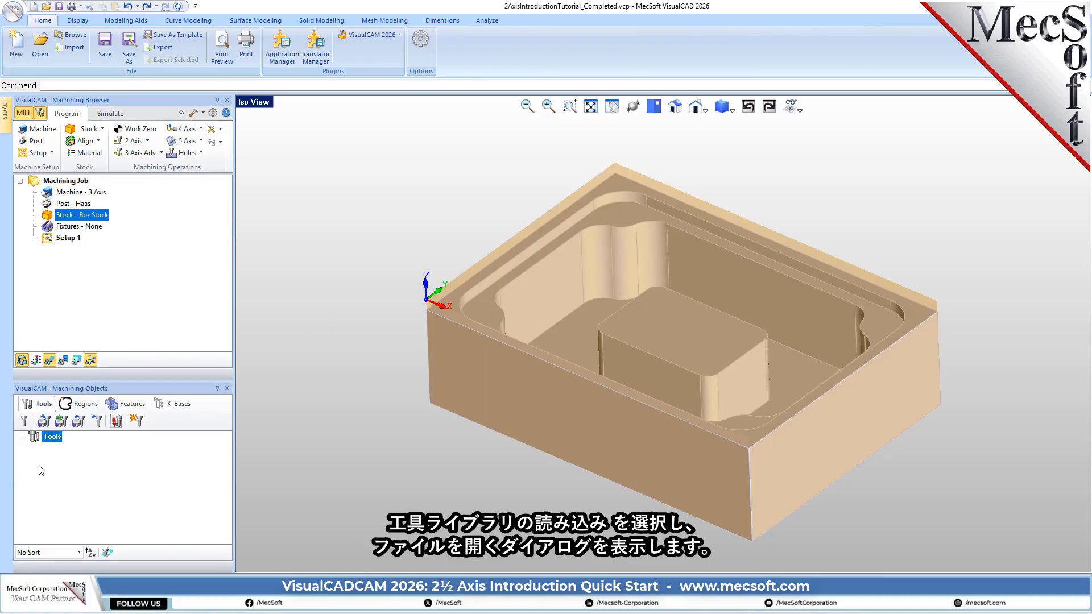
- Load the tool library 2AxisIntroductionTutorial.vkb from the QuickStart folder
click(46, 421)
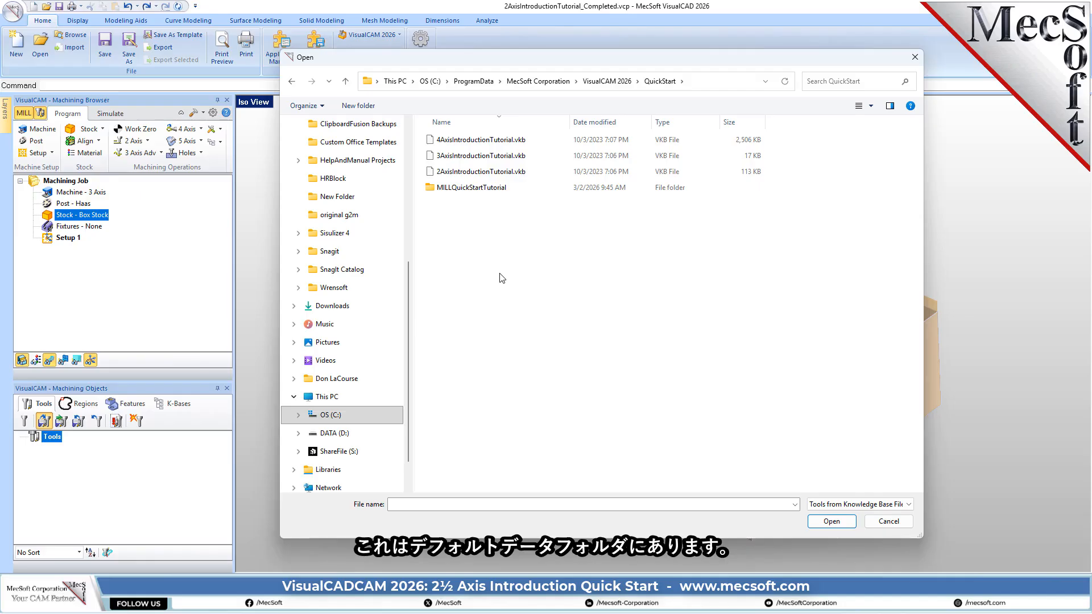
click(472, 172)
double_click(472, 173)
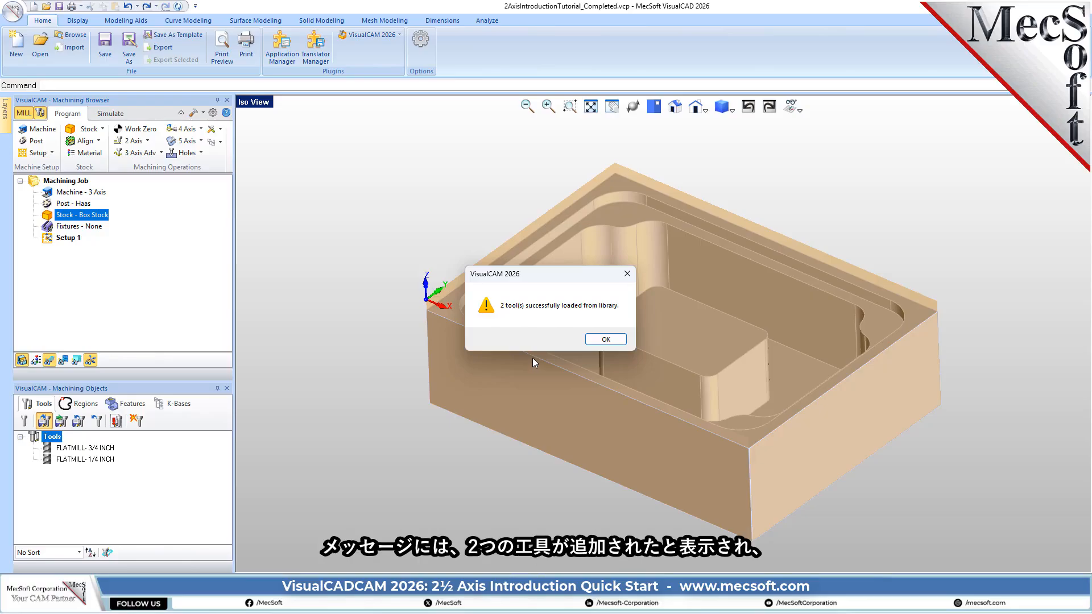
click(608, 340)
- Review the properties and the feeds and speeds of the 3/4 inch flat mill, and the properties of the 1/4 inch flat mill
click(103, 449)
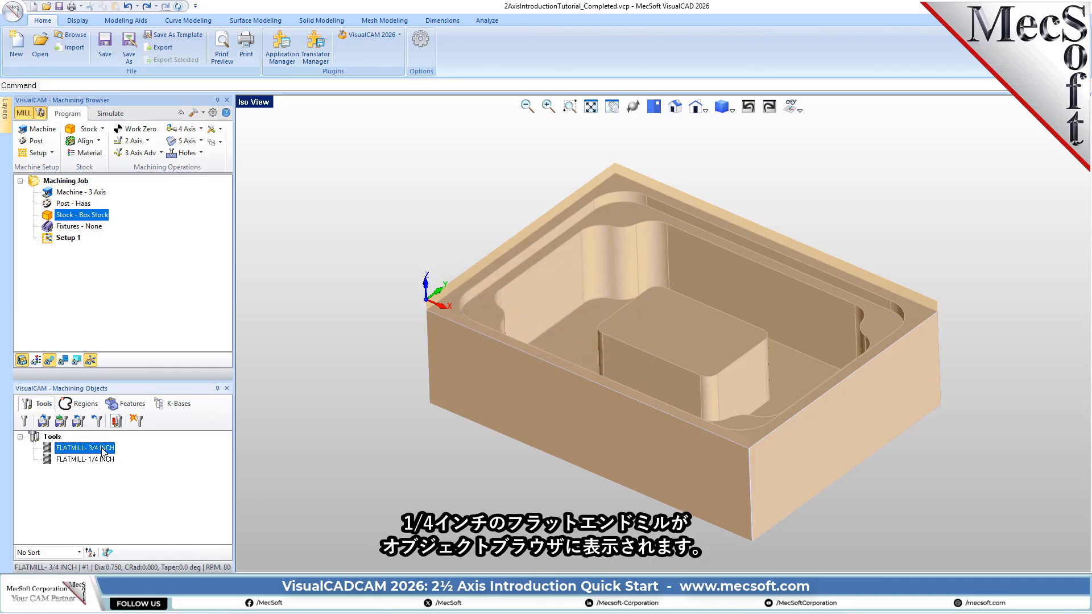
click(106, 459)
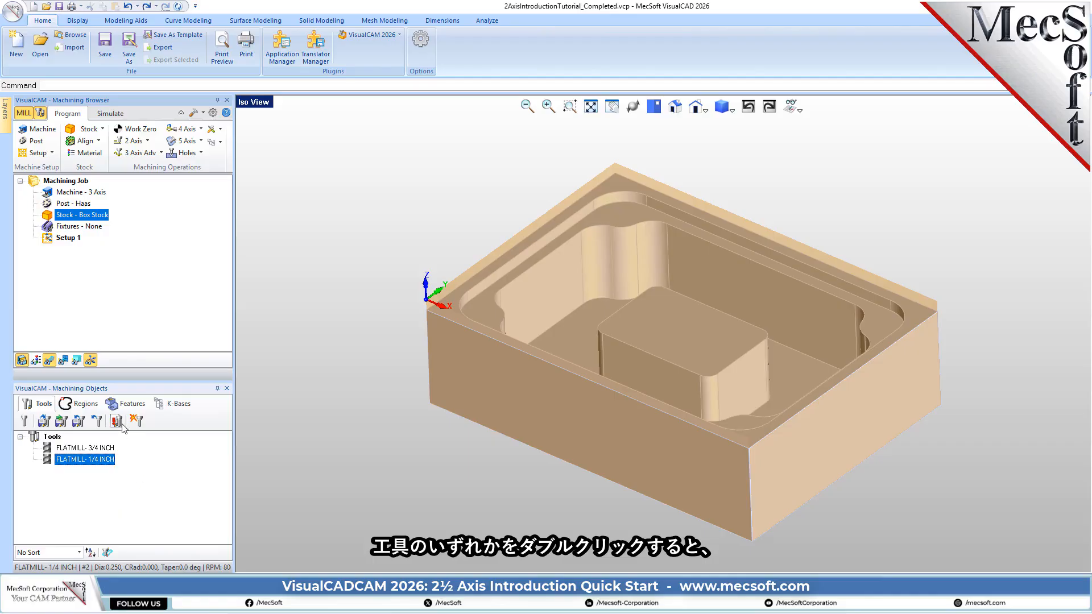
click(49, 450)
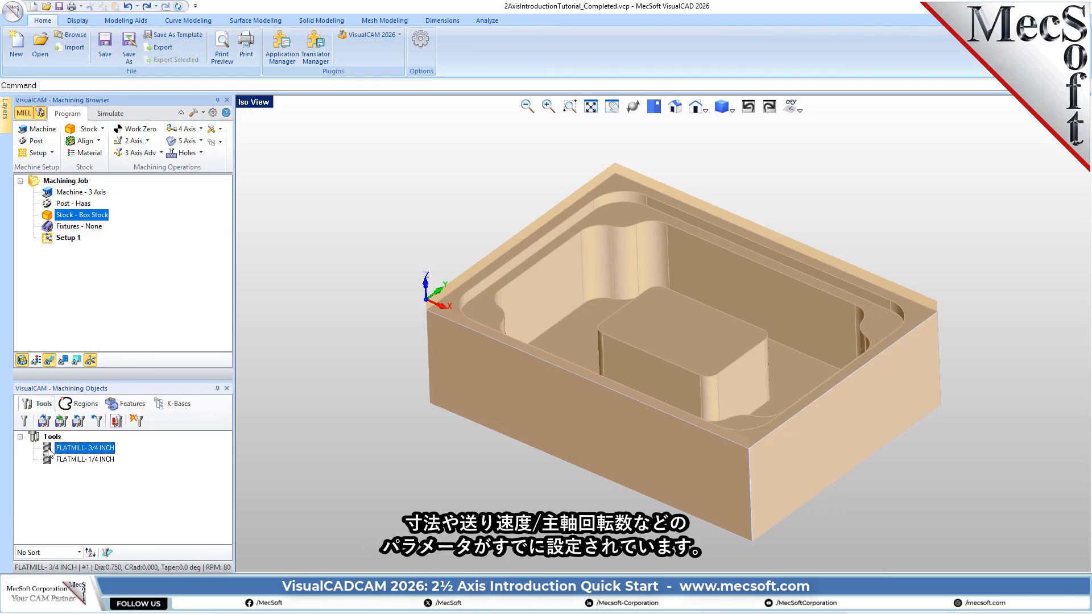
double_click(50, 452)
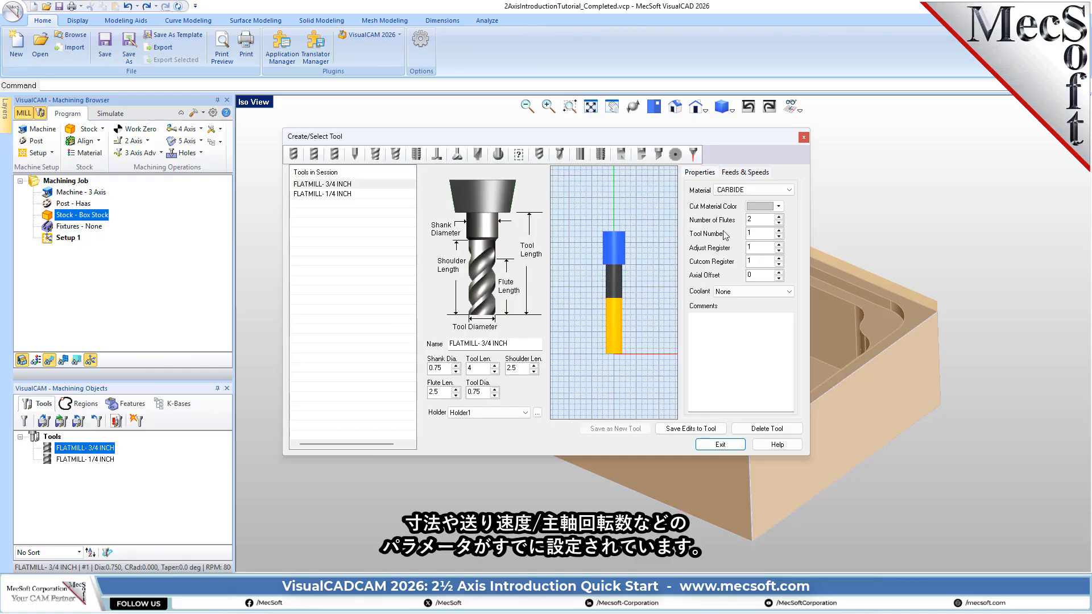
click(752, 173)
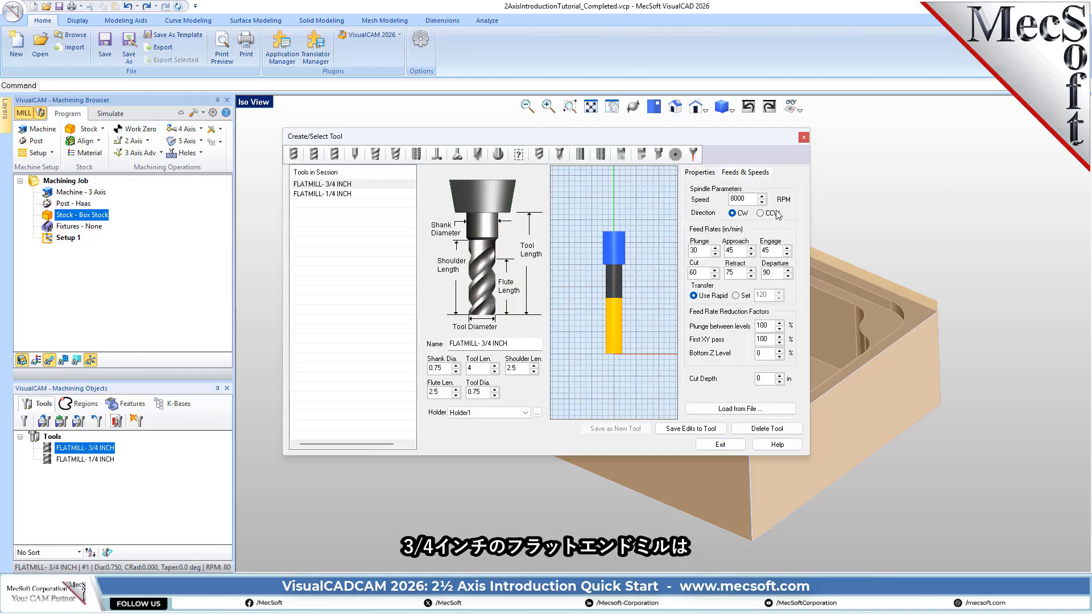
click(705, 173)
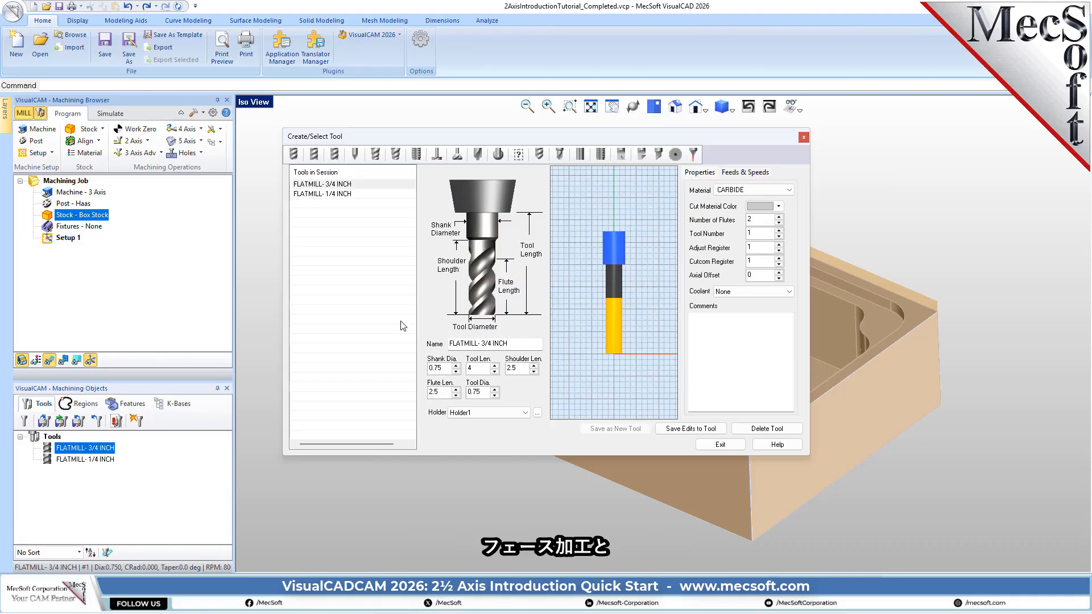
mouse_move(387, 262)
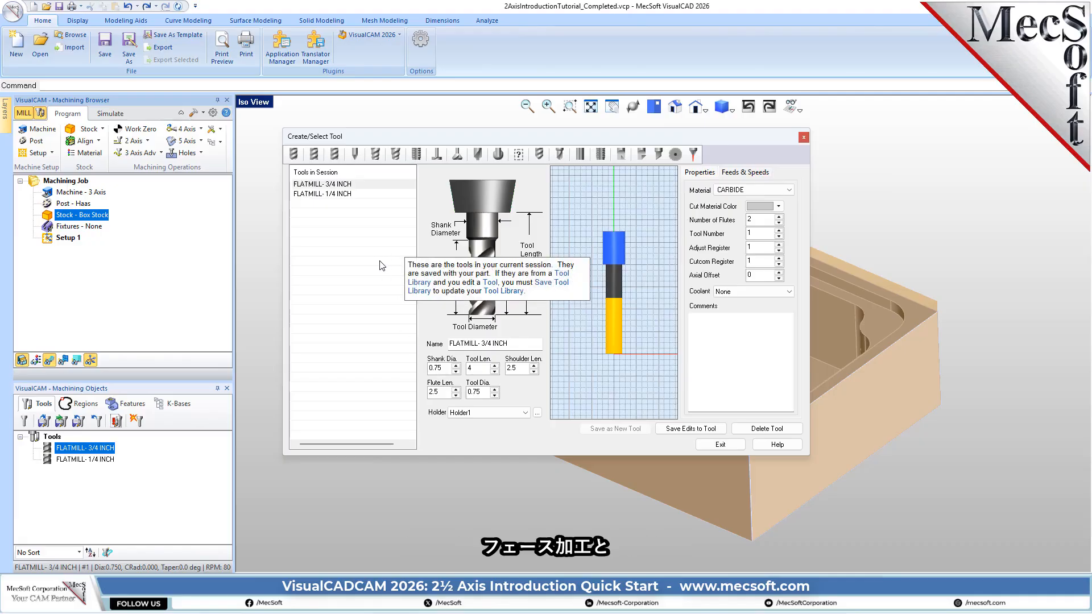
click(362, 188)
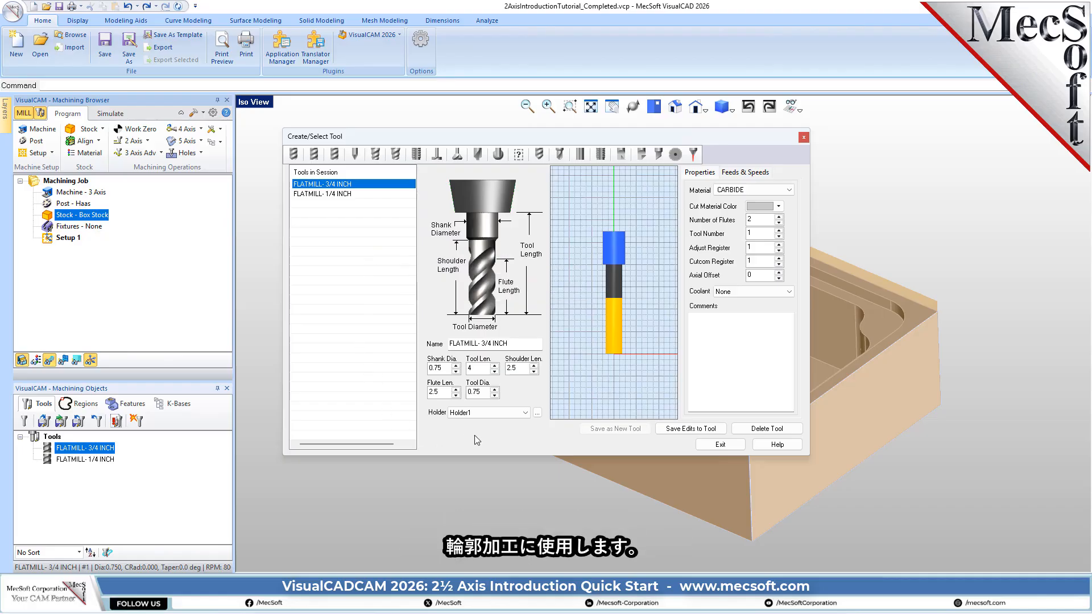
click(331, 194)
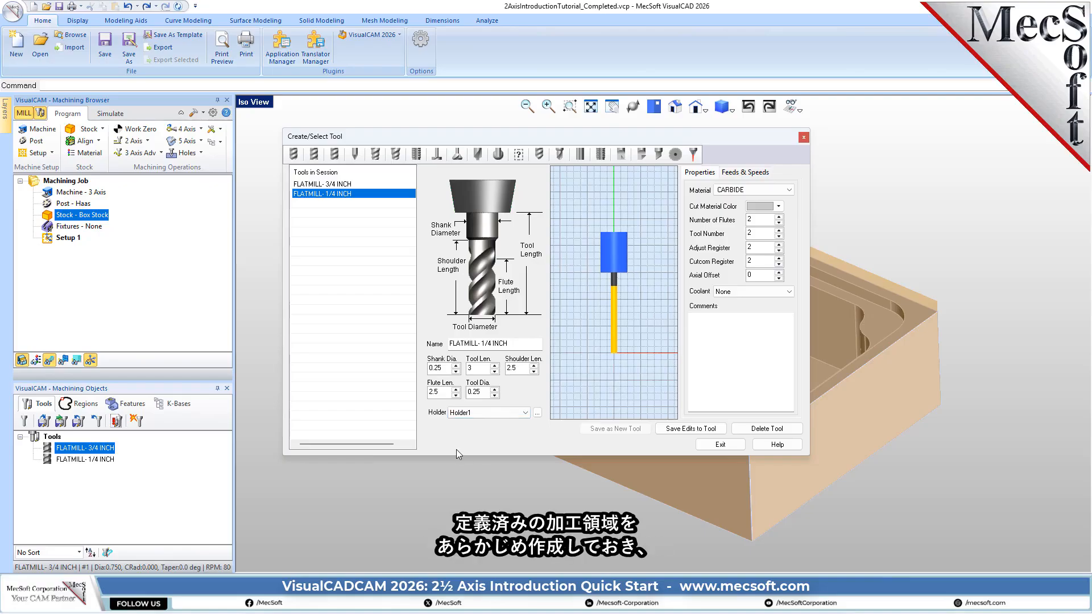
click(720, 445)
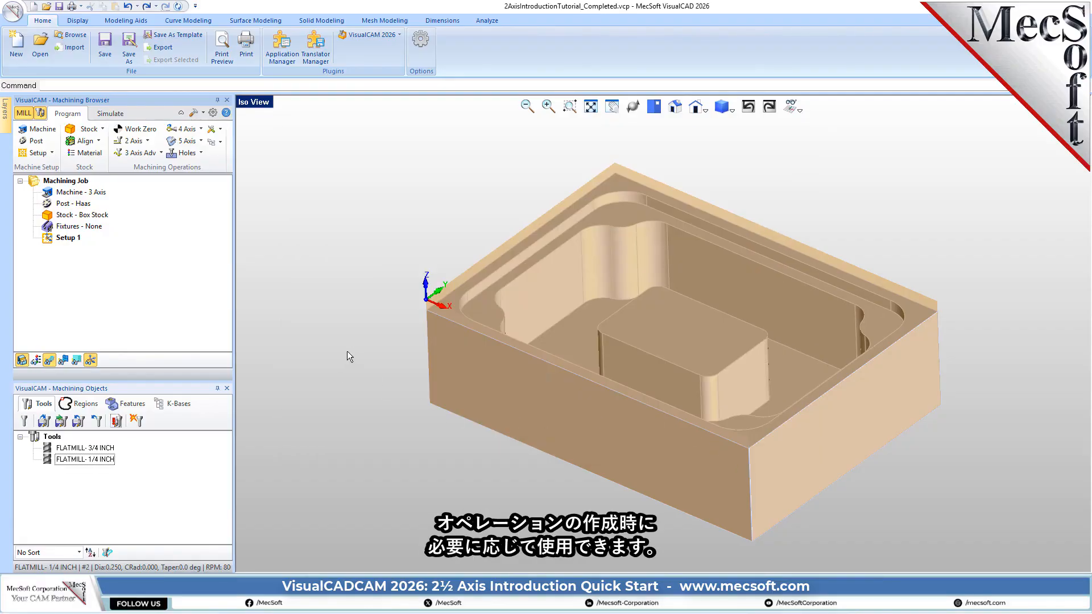
- Hide the stock and set the flat area region selection filter to ignore all inner regions
click(21, 361)
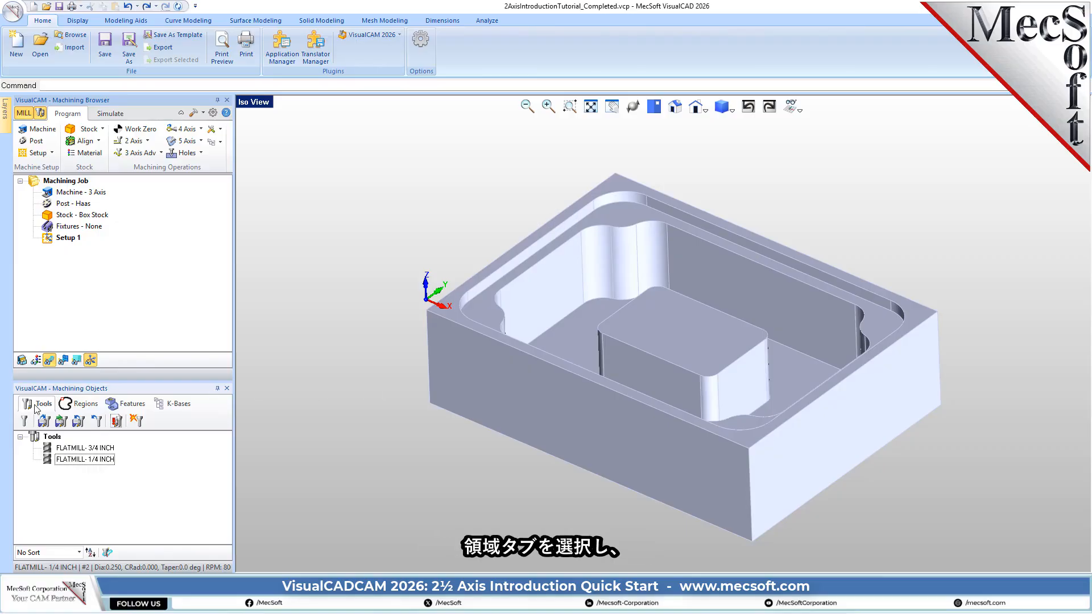
click(89, 403)
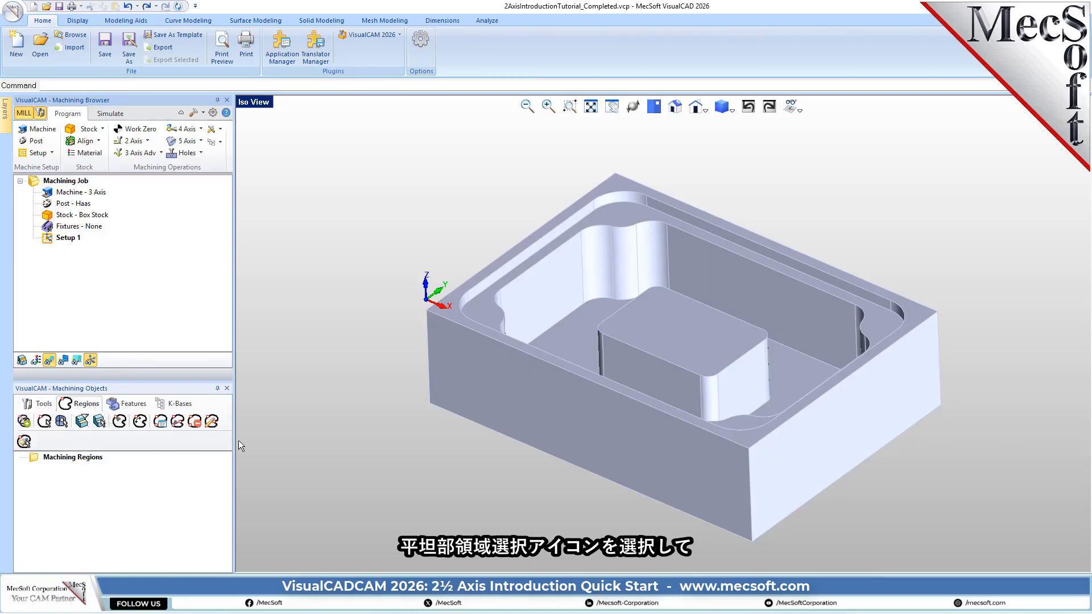
drag(236, 437, 246, 437)
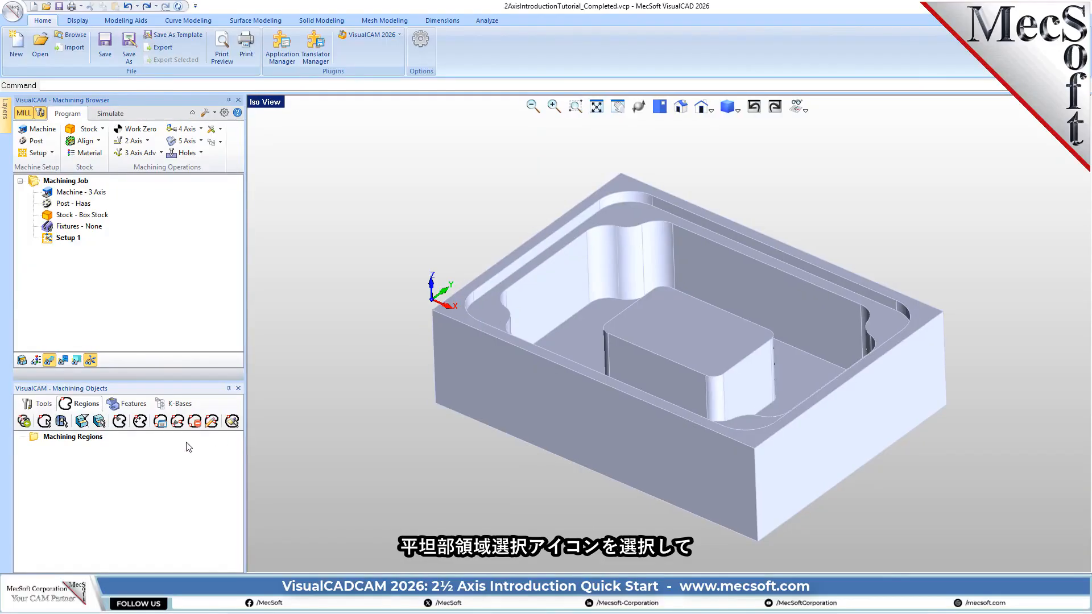
click(81, 421)
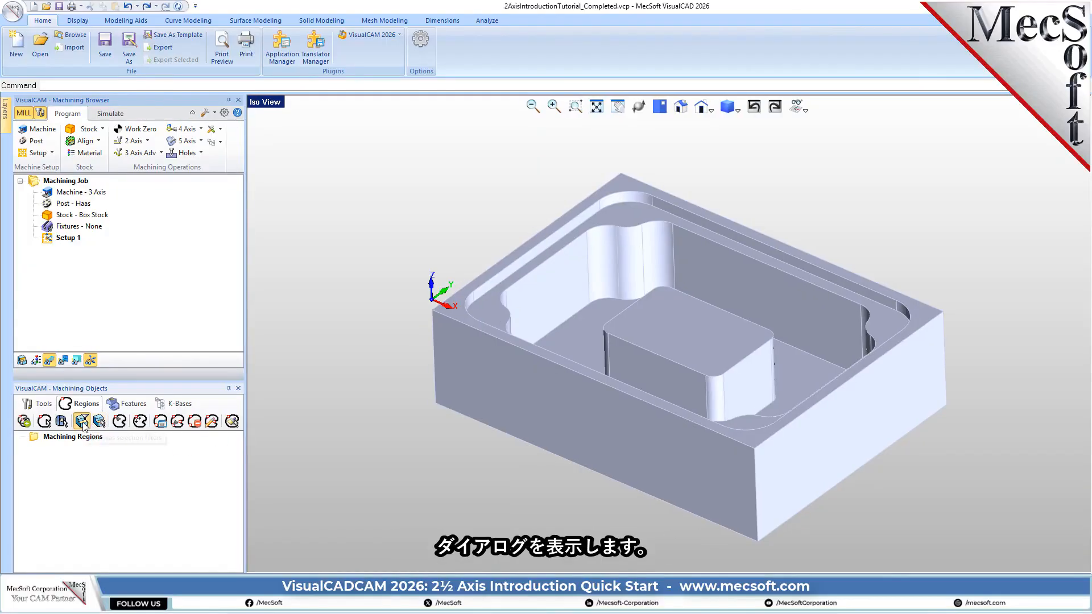
drag(149, 112, 324, 202)
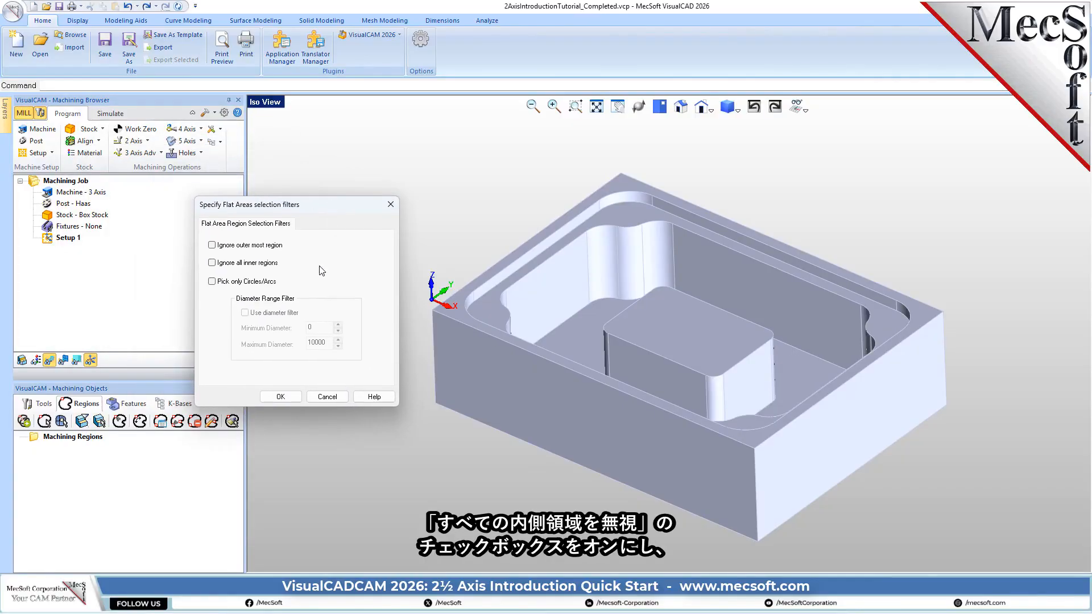
click(239, 264)
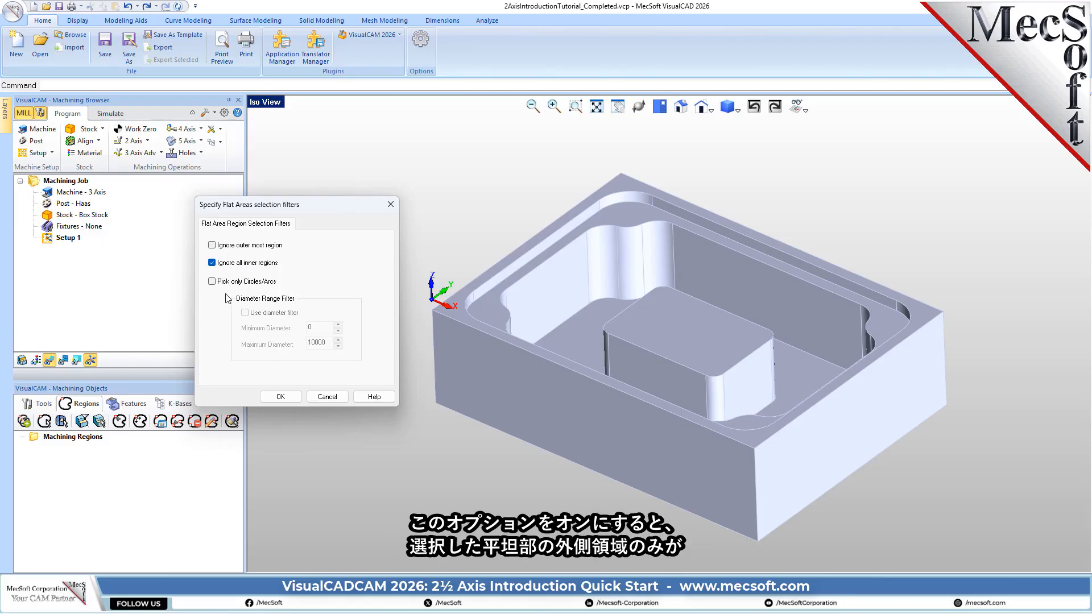
click(287, 397)
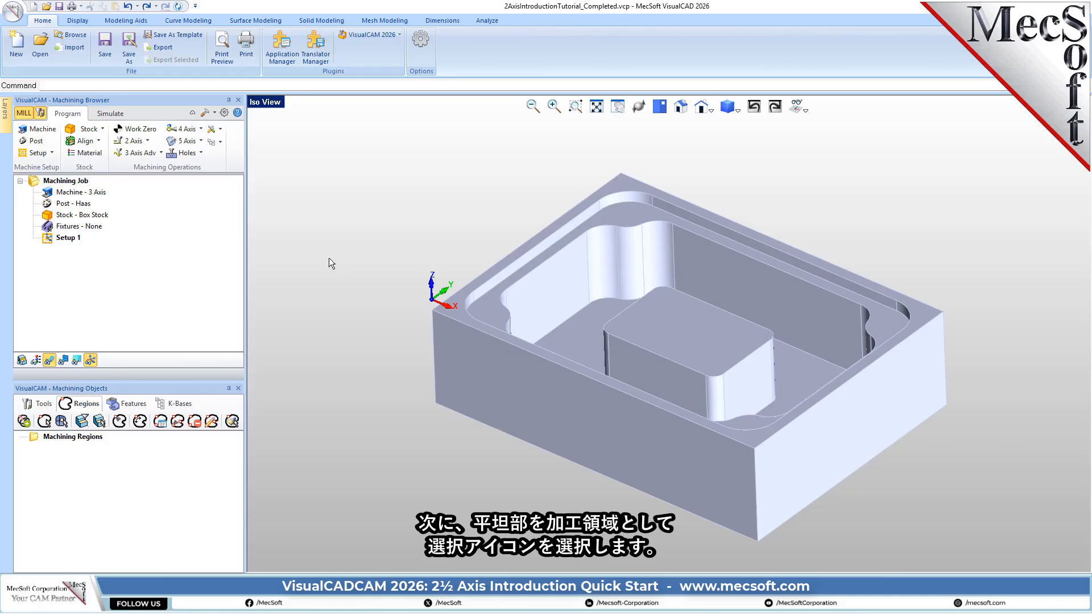
- Create a flat area machining region from the top face of the part
click(100, 421)
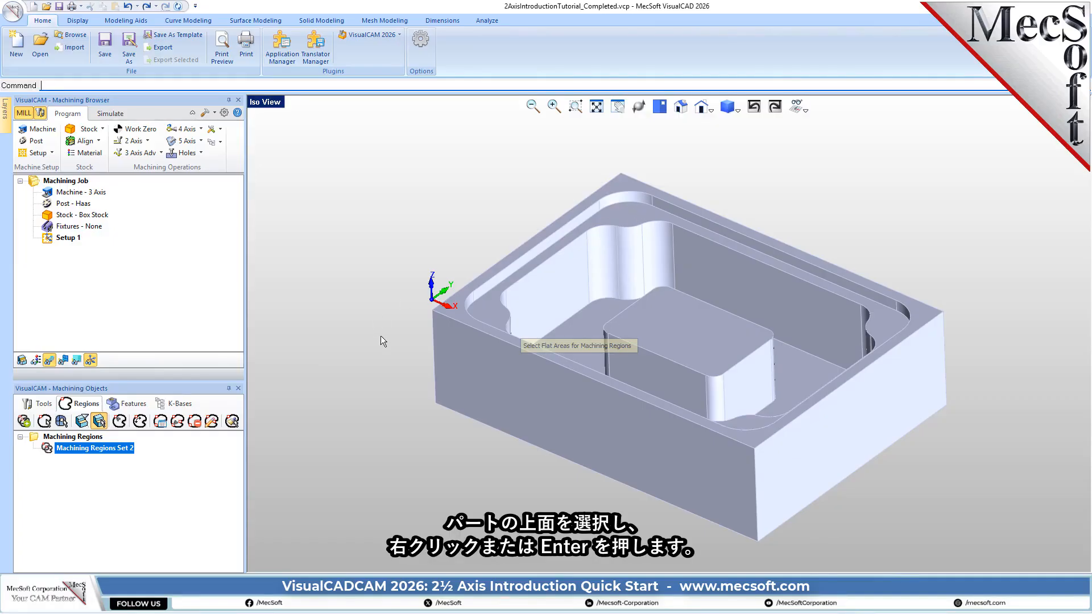
click(623, 182)
right_click(539, 181)
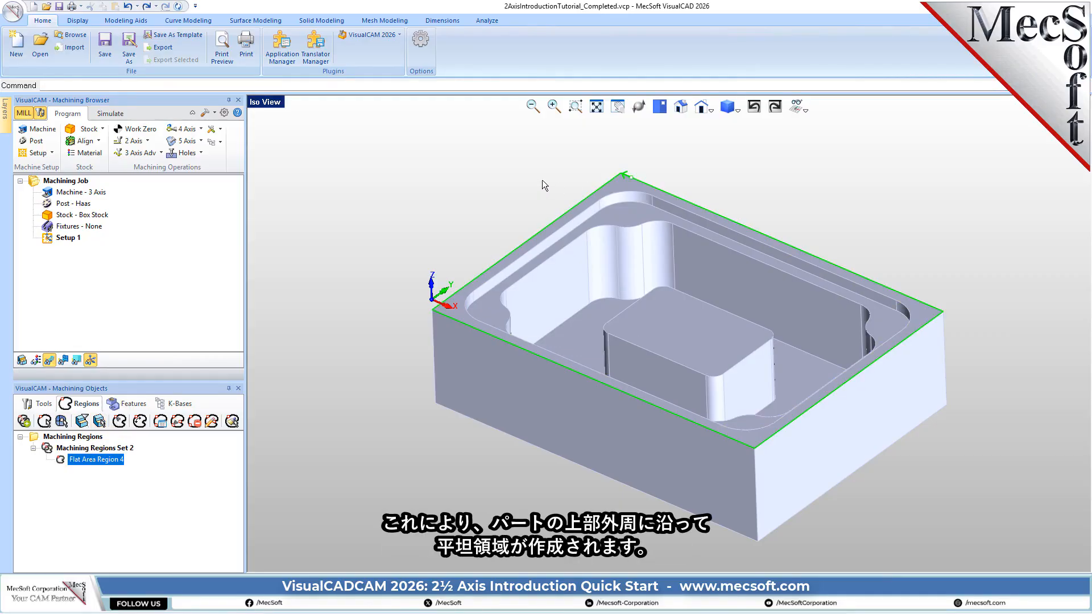
- Create a flat area machining region from the ledge face of the pocket just below the part's top face
drag(329, 94, 331, 126)
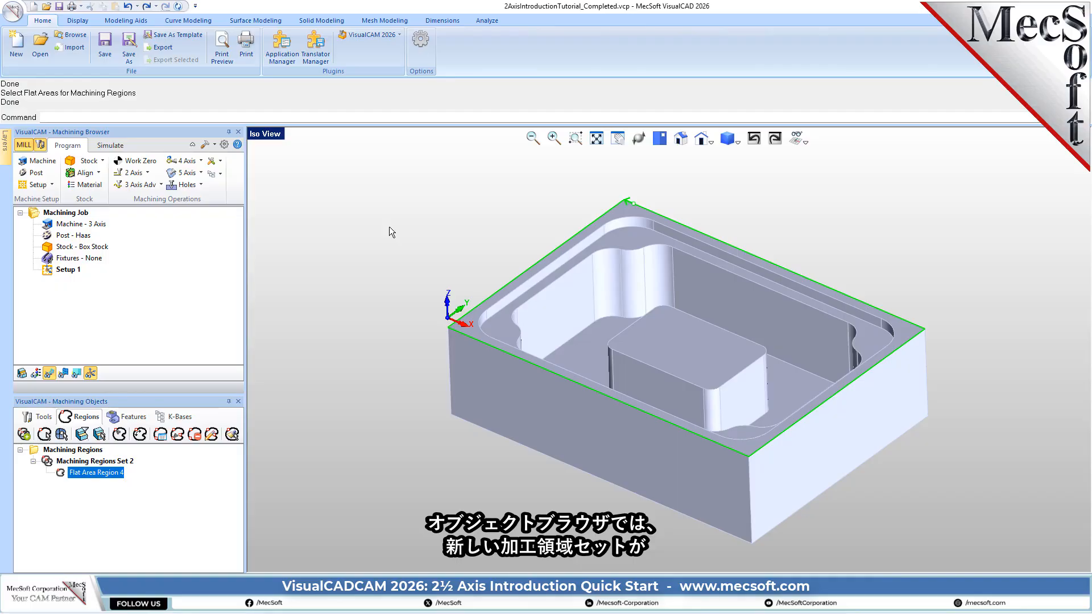
click(49, 466)
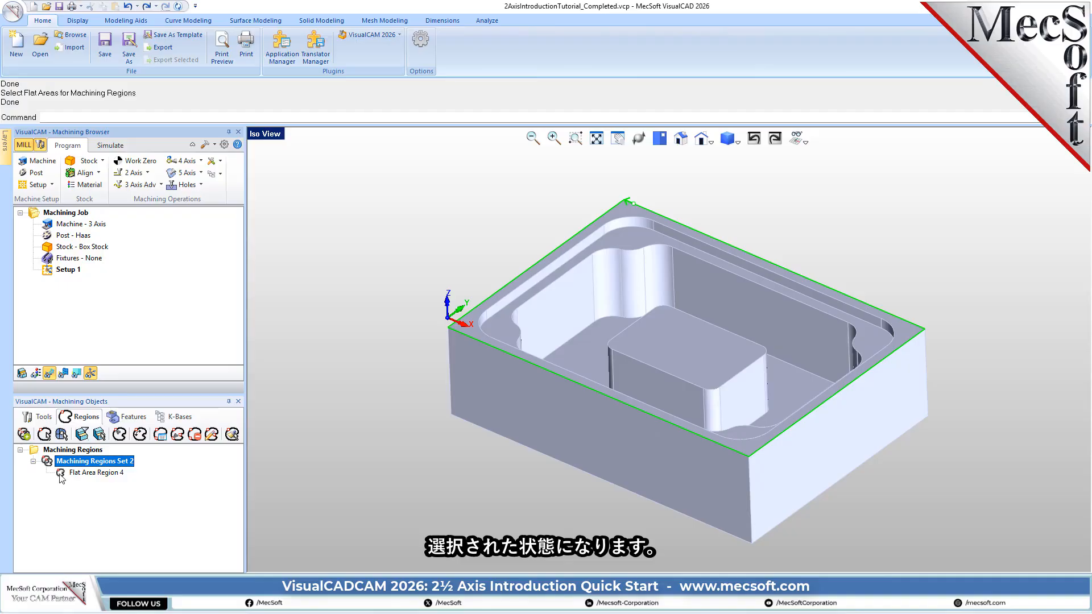
click(63, 474)
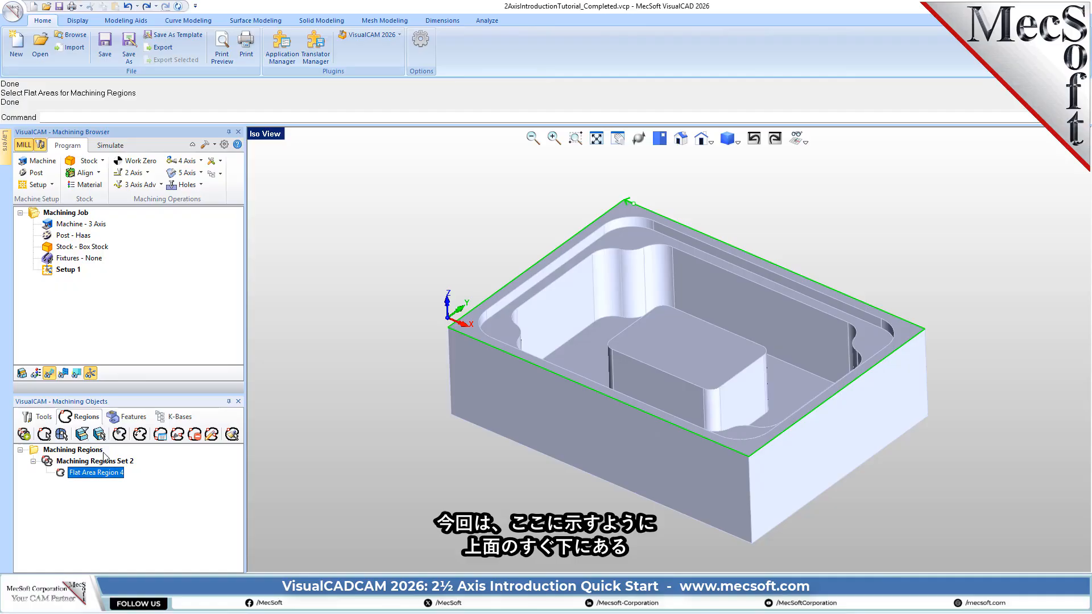
click(99, 435)
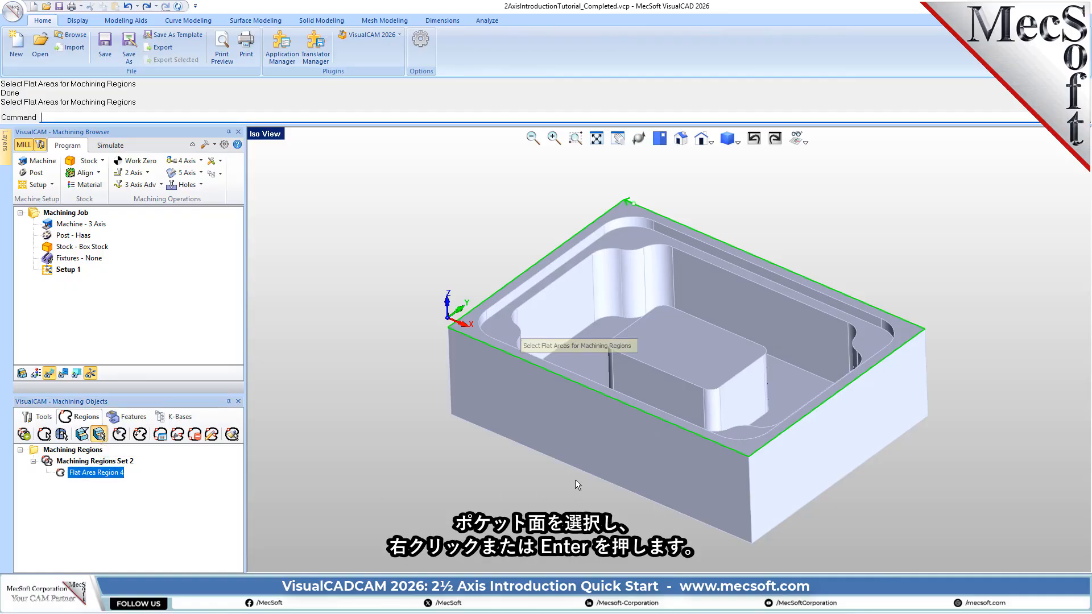
click(628, 235)
key(Return)
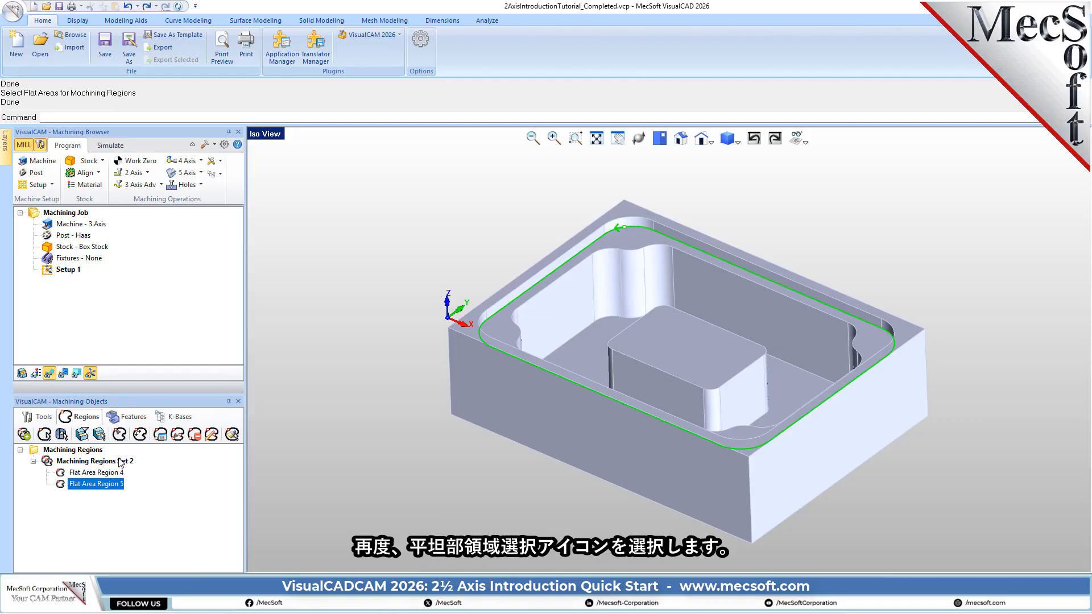
- Set the flat area selection filters to ignore the outermost region and stop ignoring all inner regions
click(82, 434)
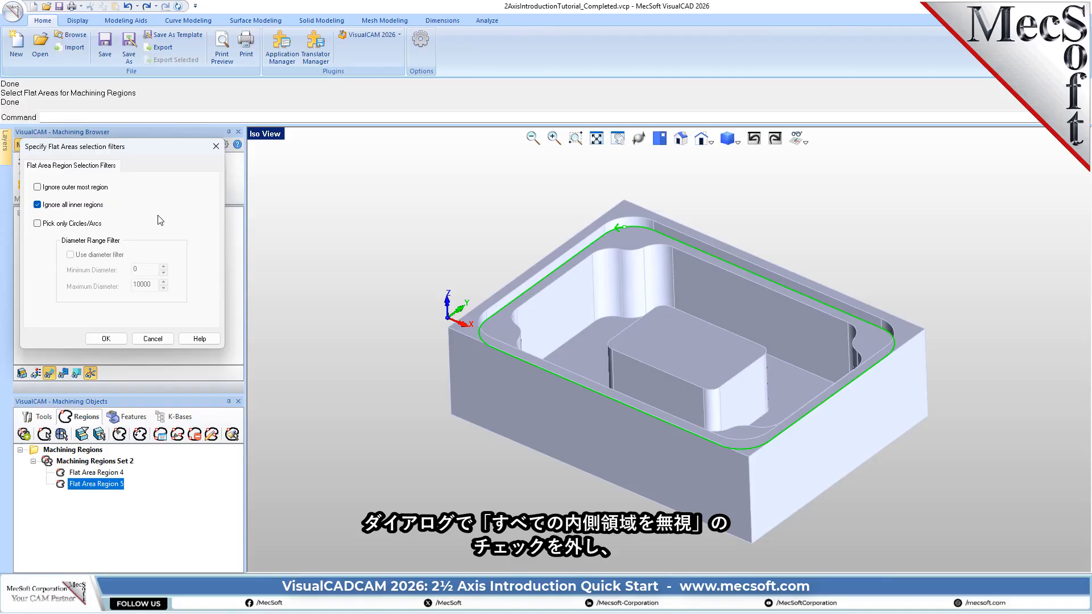
click(37, 204)
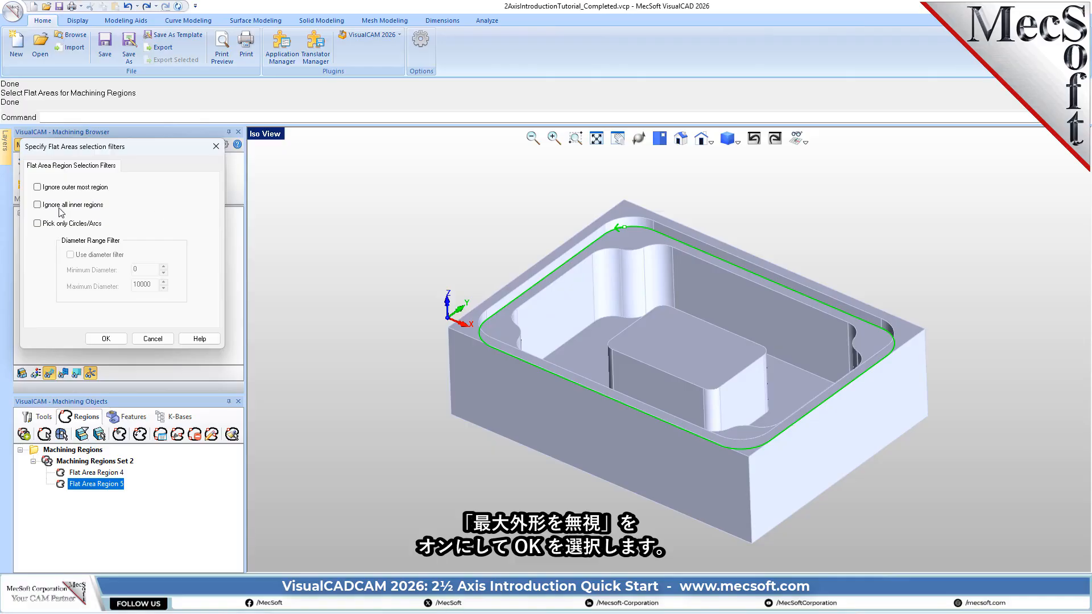
click(37, 188)
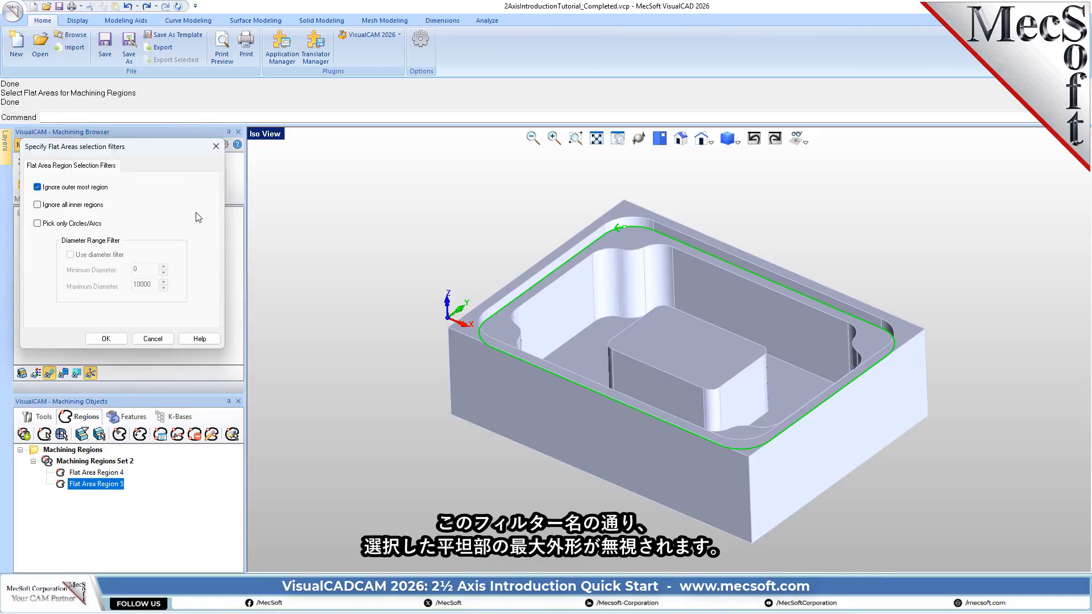
click(105, 339)
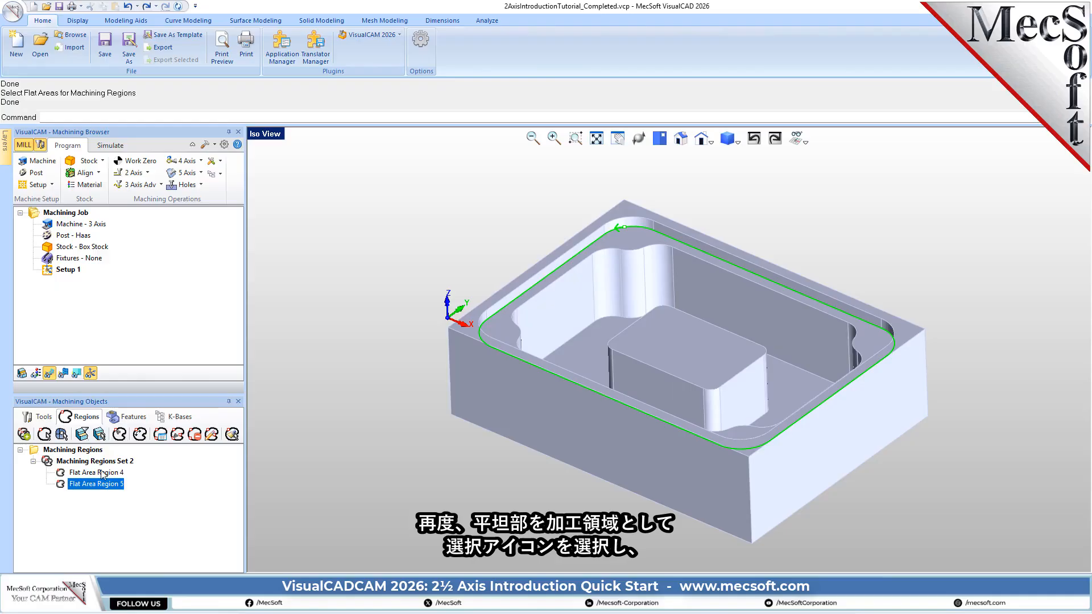
- Create another flat area machining region from the same pocket ledge face using the changed filter
click(99, 435)
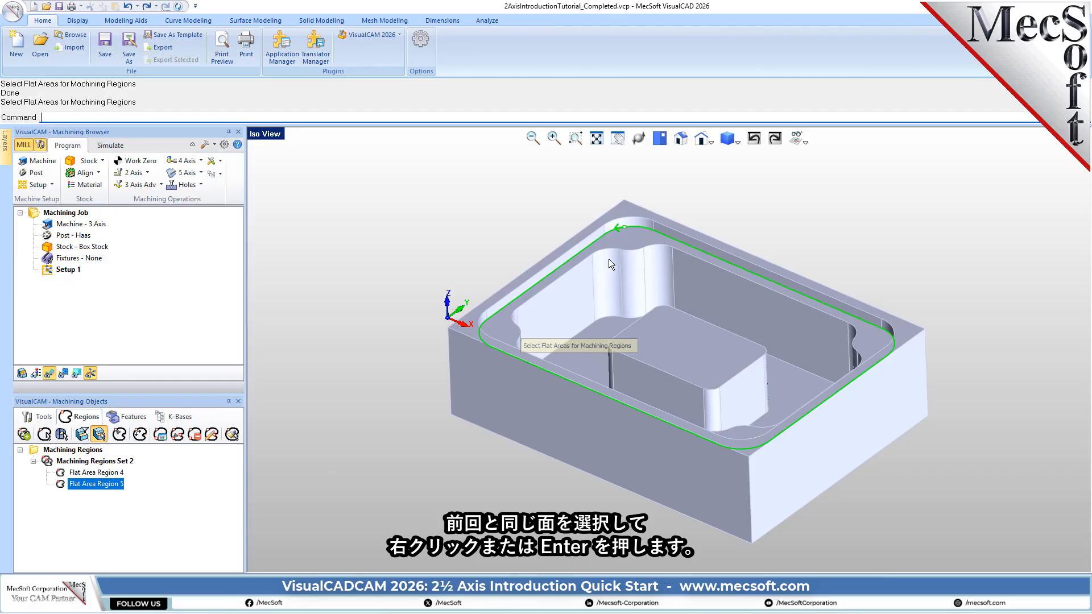
click(629, 239)
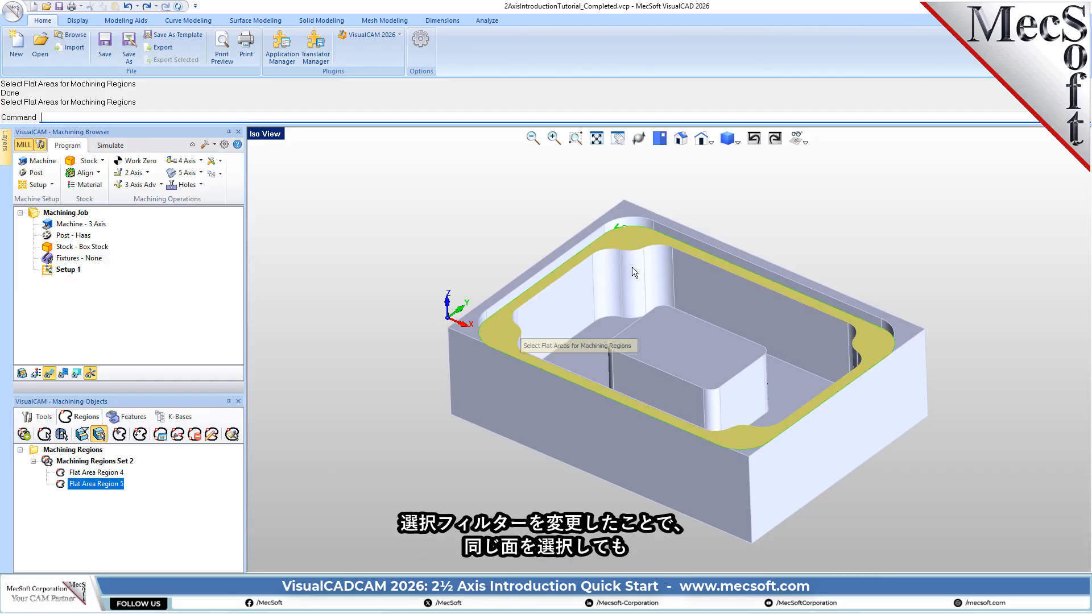
key(Return)
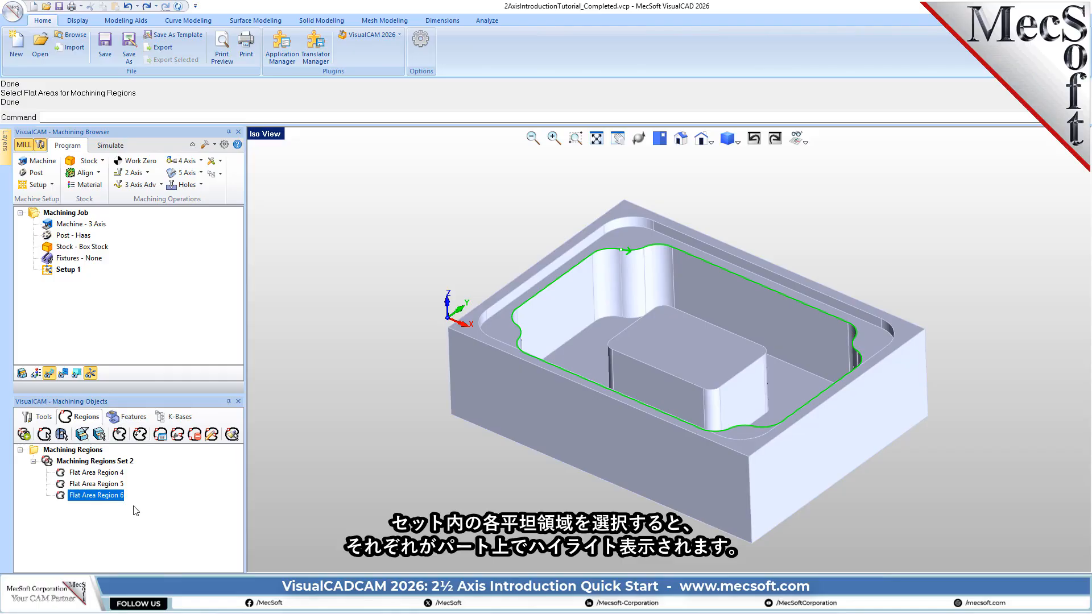
- Highlight each flat area region of the machining region set in turn to examine it on the part
click(110, 475)
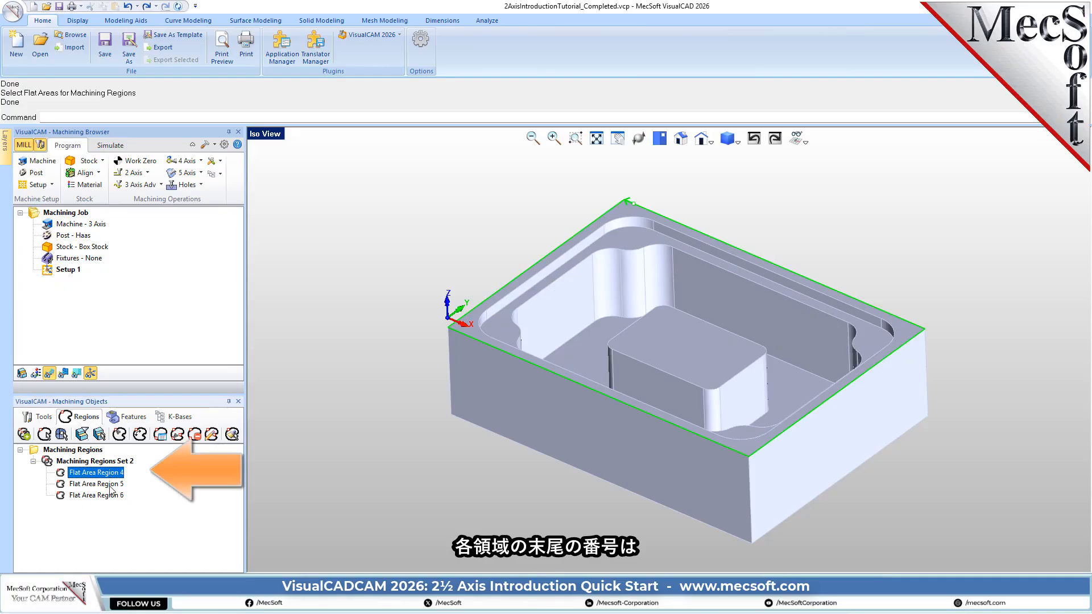
click(111, 485)
click(113, 496)
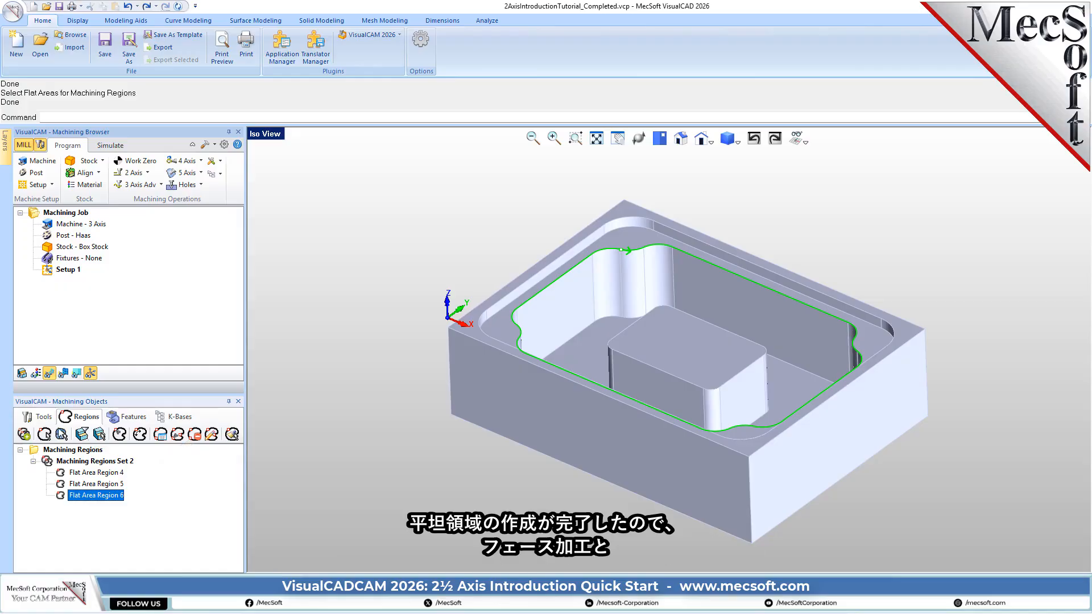
- Start a 2½ Axis Facing operation and move its dialog clear of the machining browser
click(43, 419)
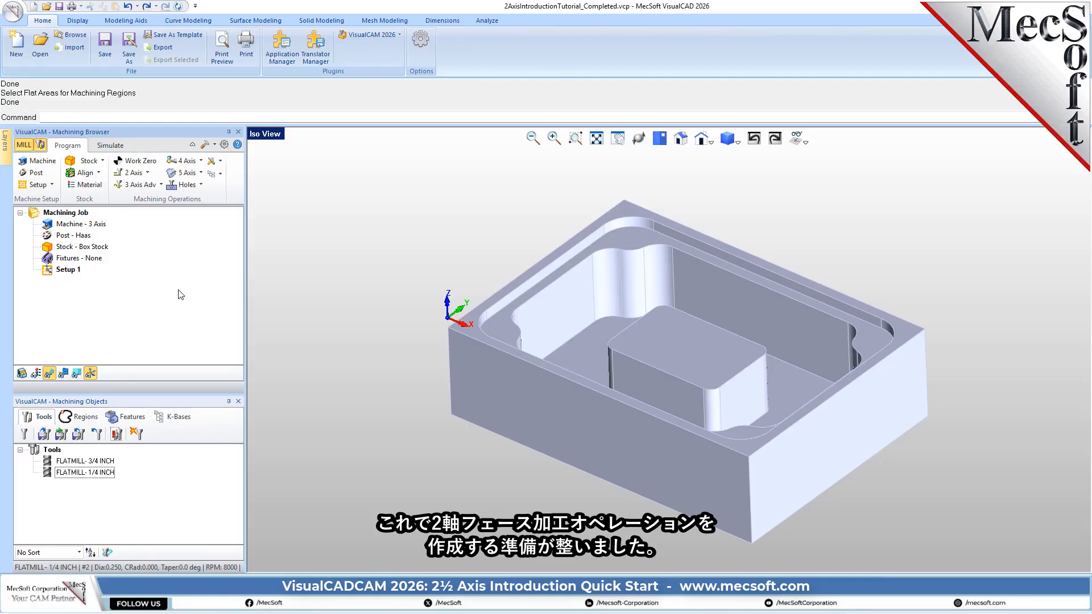
click(132, 173)
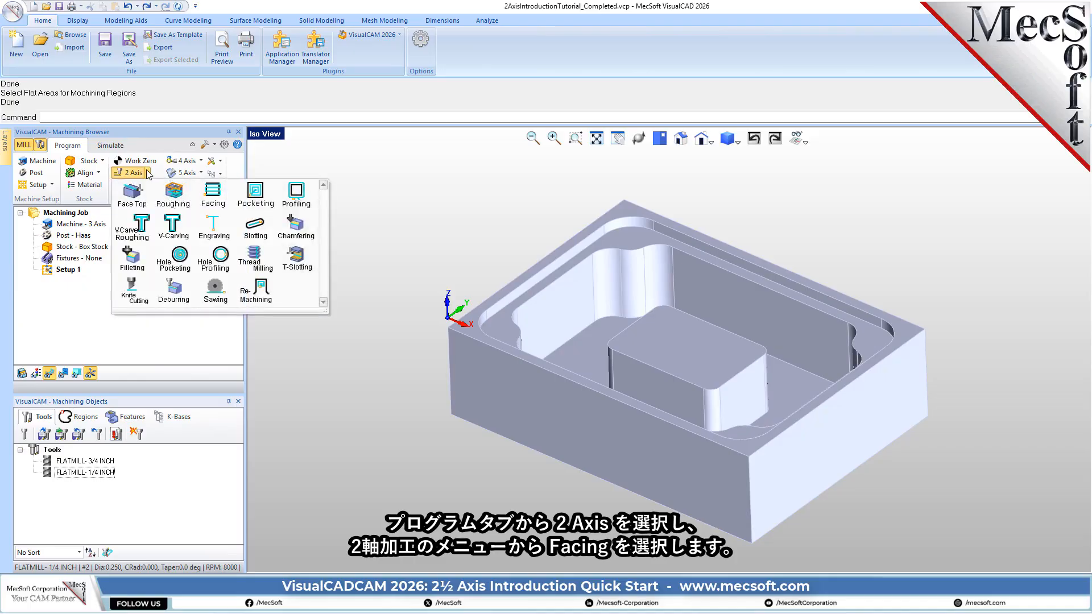
click(230, 201)
drag(183, 145, 315, 138)
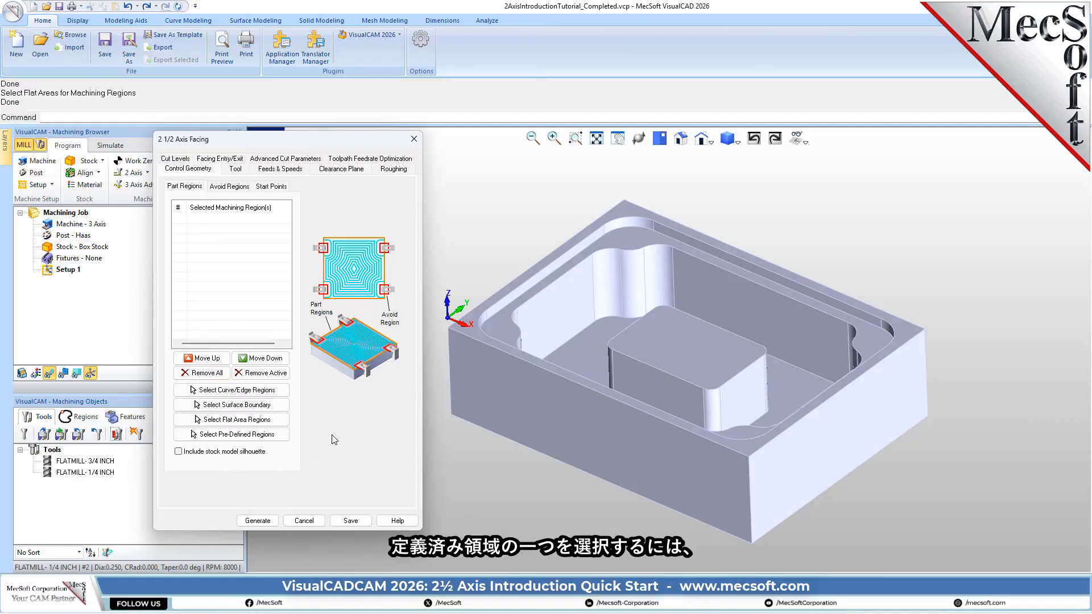
- Assign the predefined Flat Area Region 4 around the part's top perimeter as the facing operation's part region
click(278, 435)
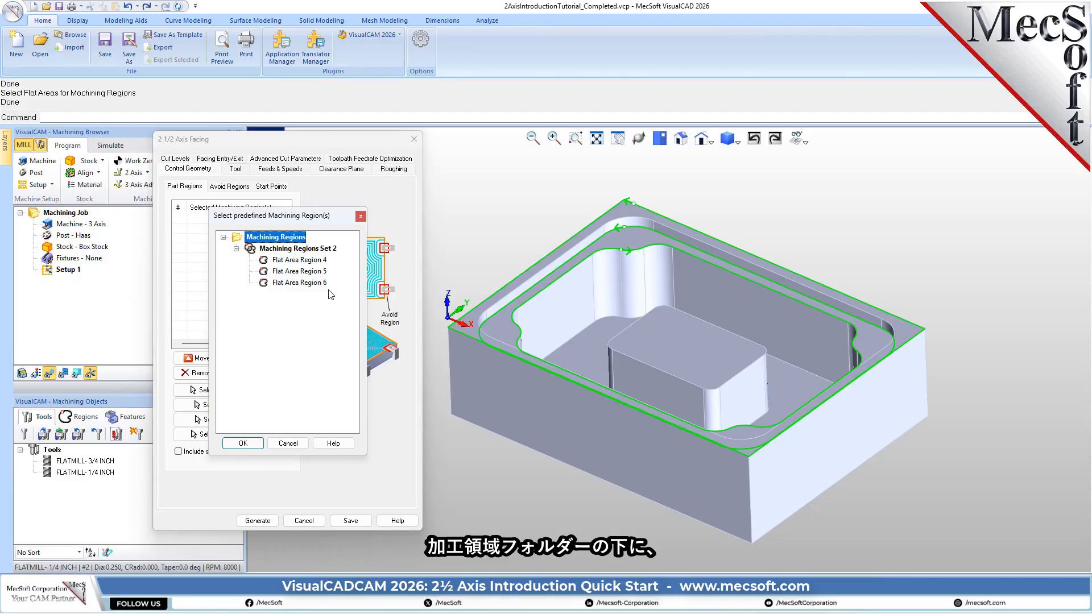
click(279, 251)
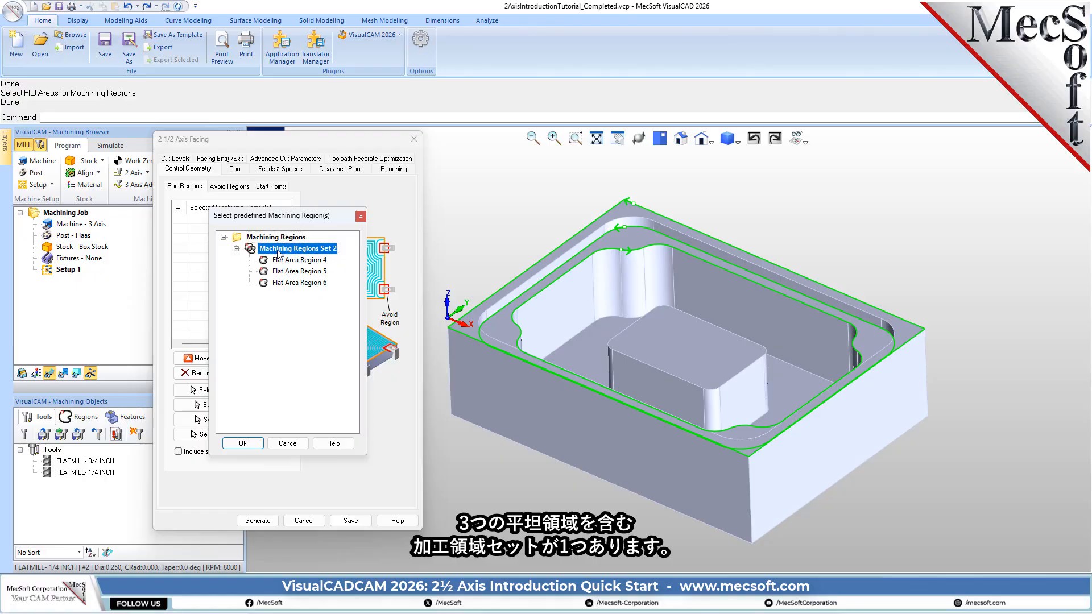
click(282, 260)
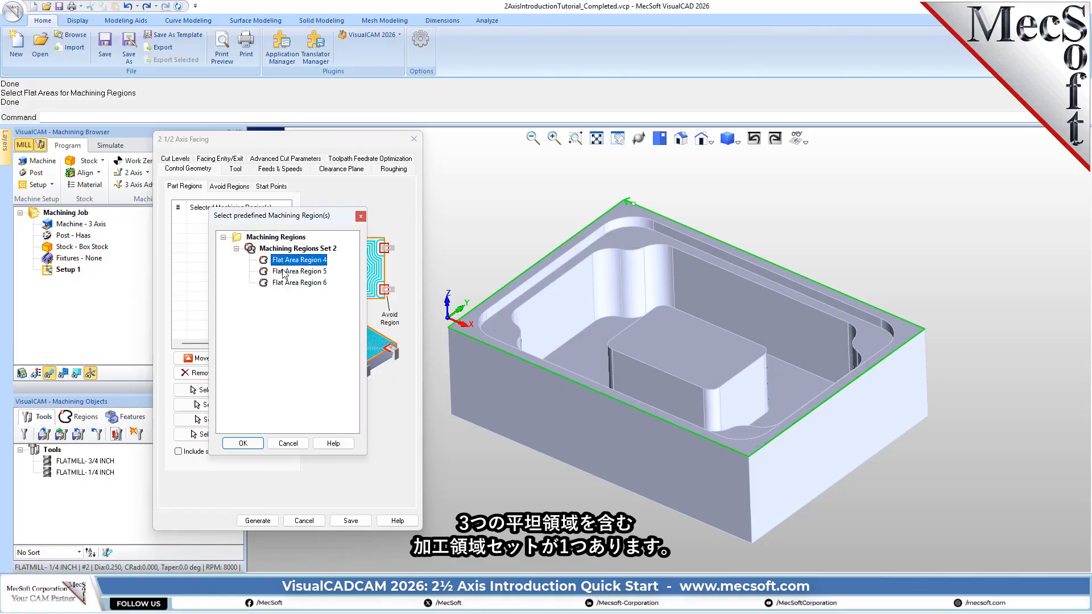
click(284, 271)
click(285, 282)
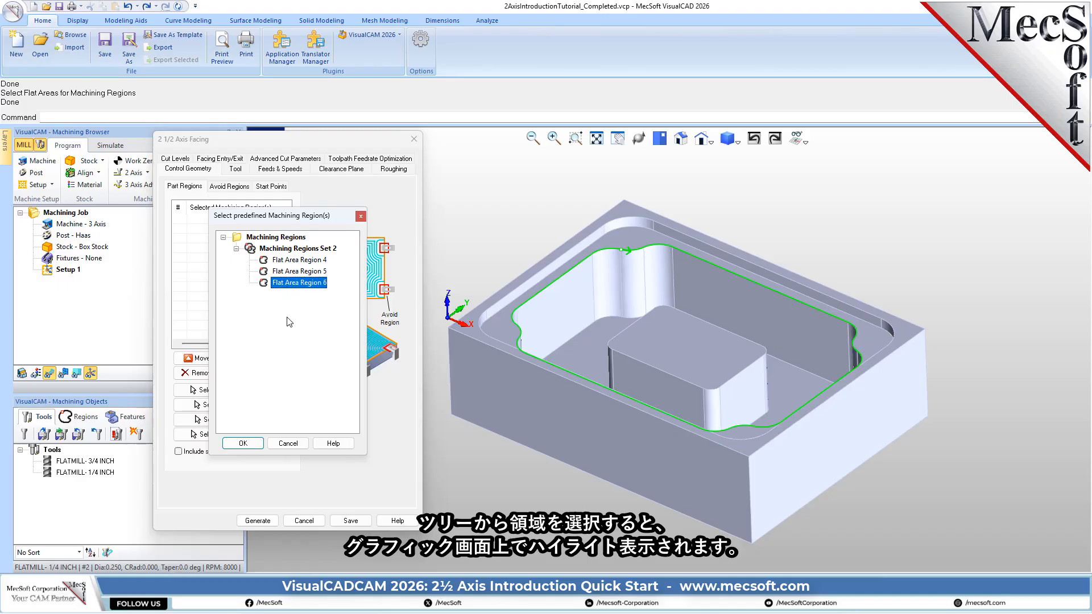
click(297, 260)
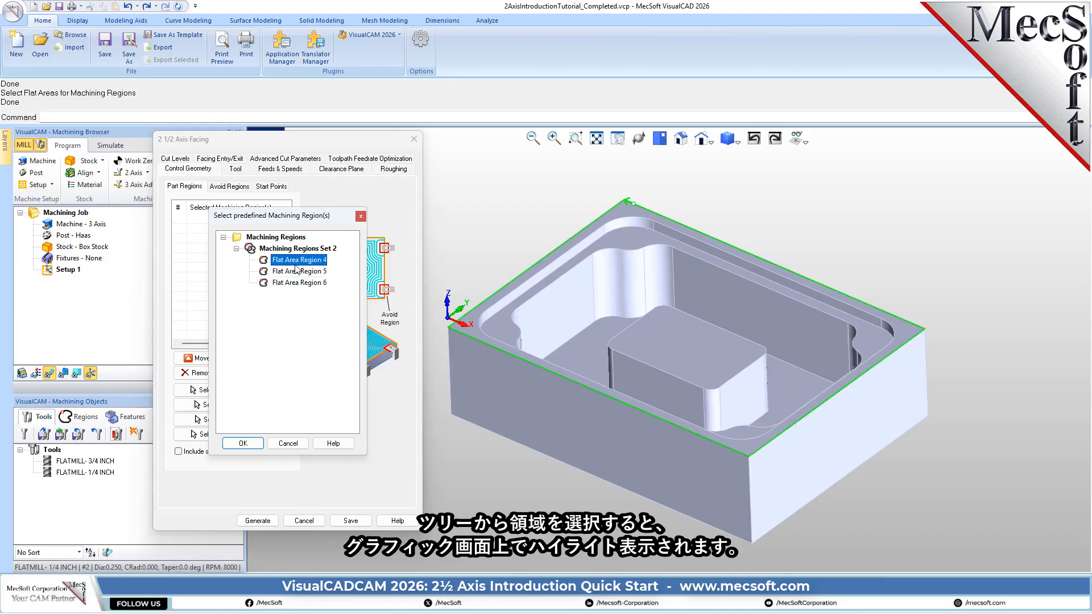
click(297, 275)
click(299, 283)
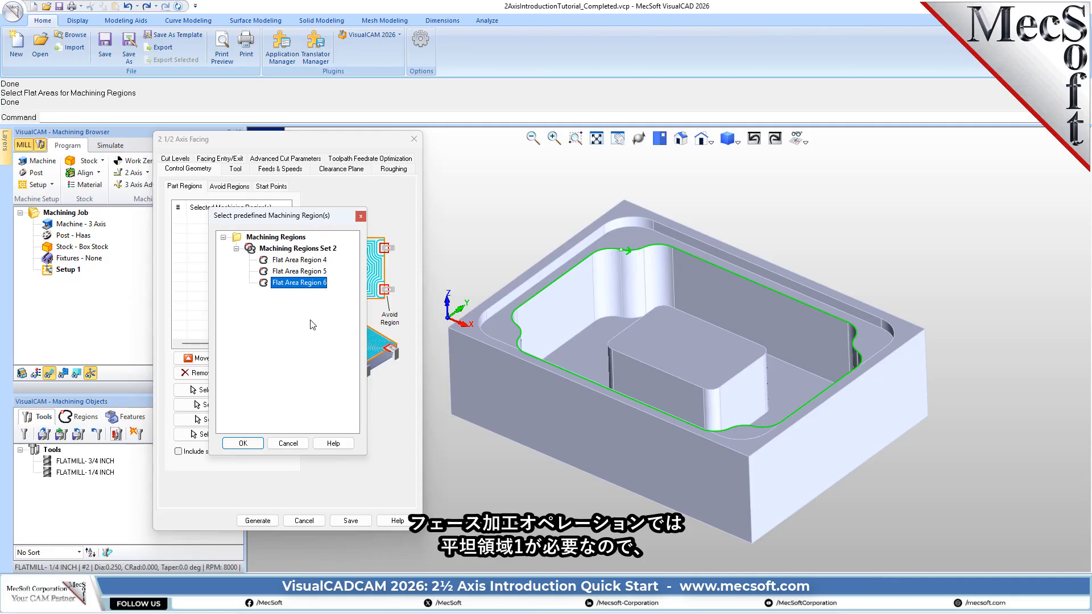
click(312, 263)
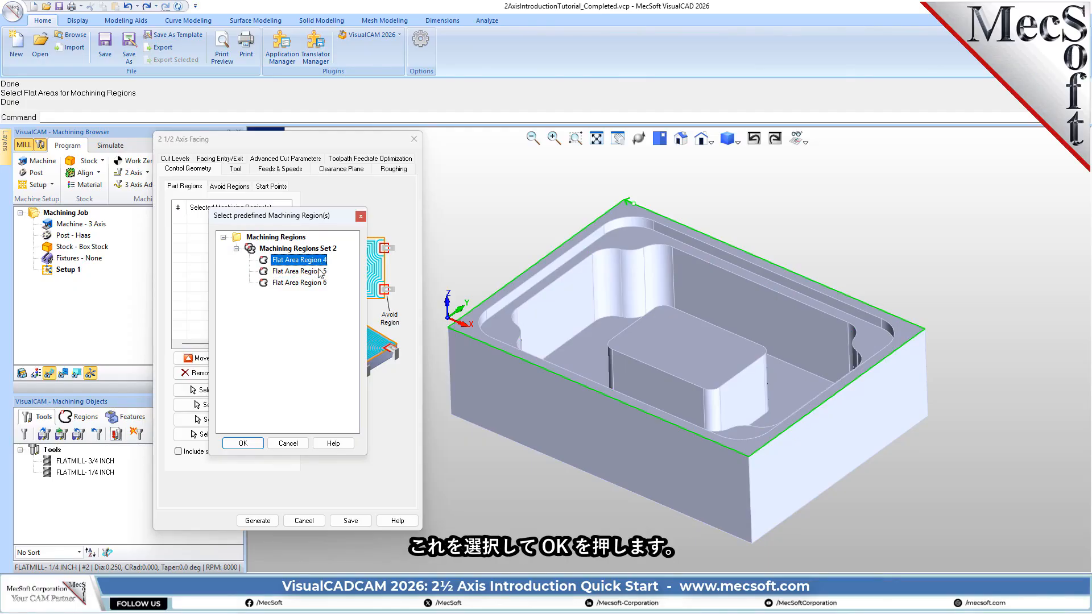
click(242, 444)
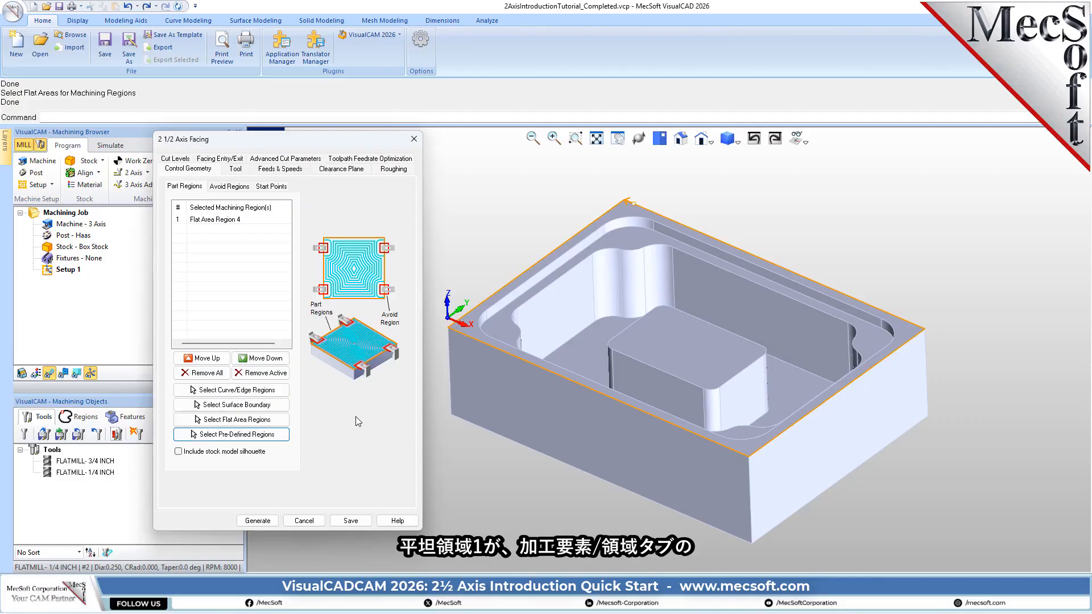
click(200, 220)
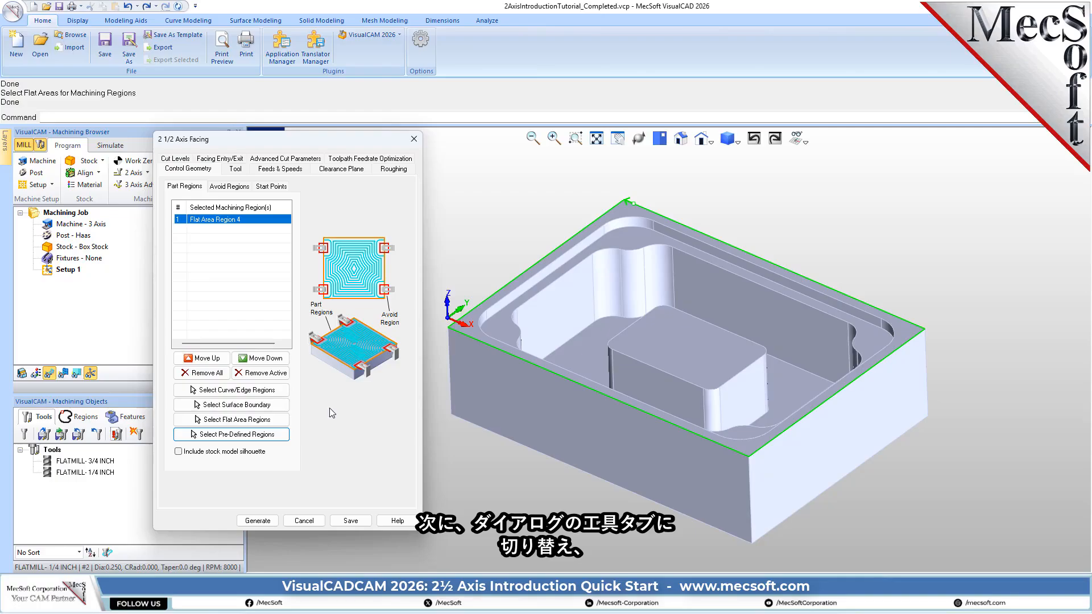
- Use the 3/4 inch flat mill for the facing operation and load the feeds and speeds from the tool
click(235, 168)
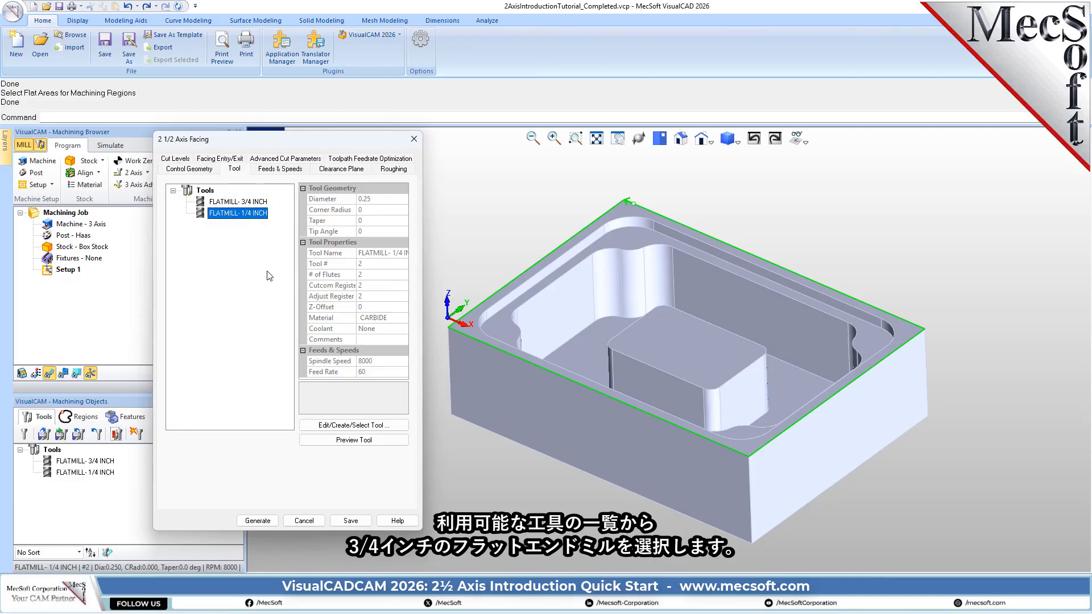
click(255, 202)
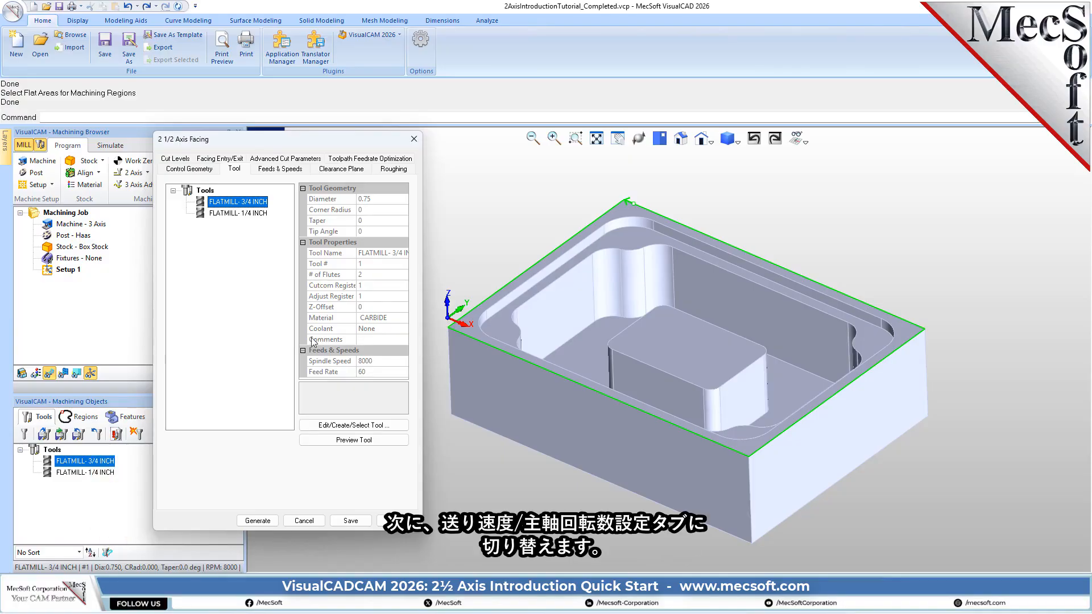
click(289, 169)
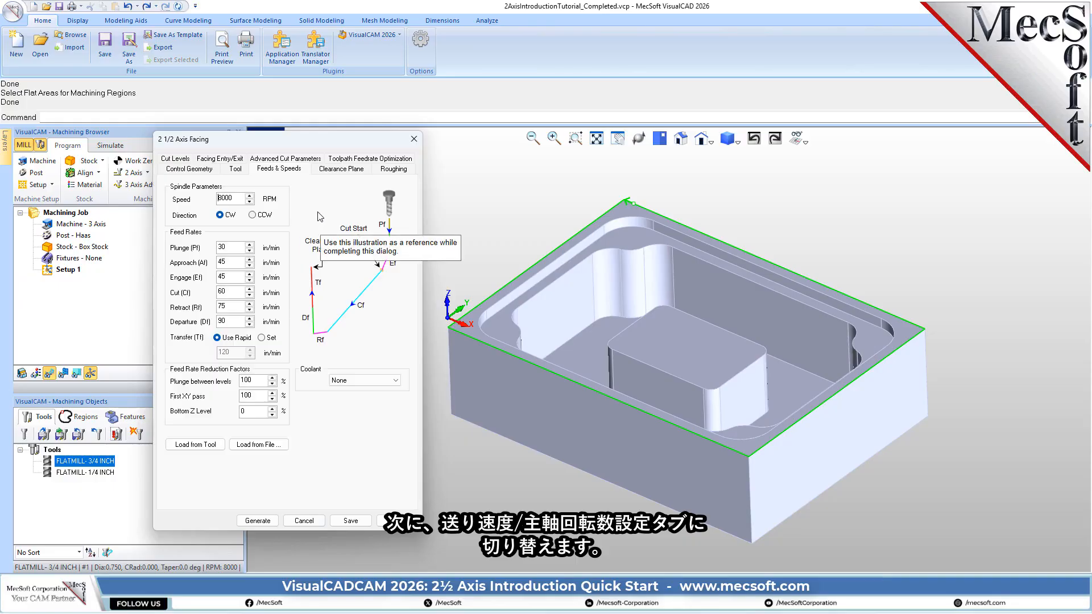
click(214, 445)
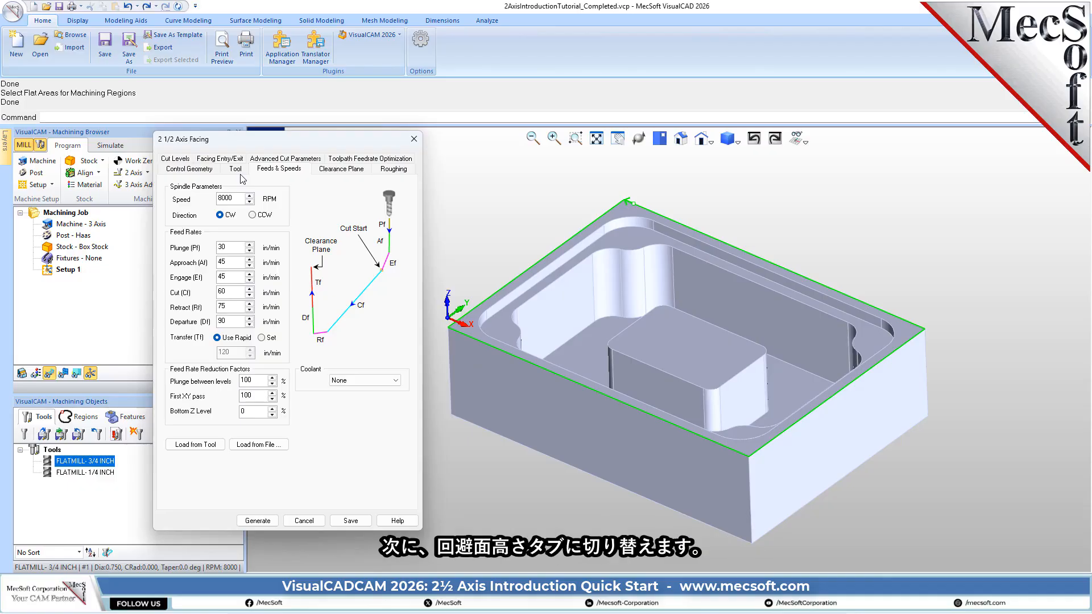
- Check the facing operation's clearance plane definition and cut transfer method, and examine the clearance plane over the part
click(346, 169)
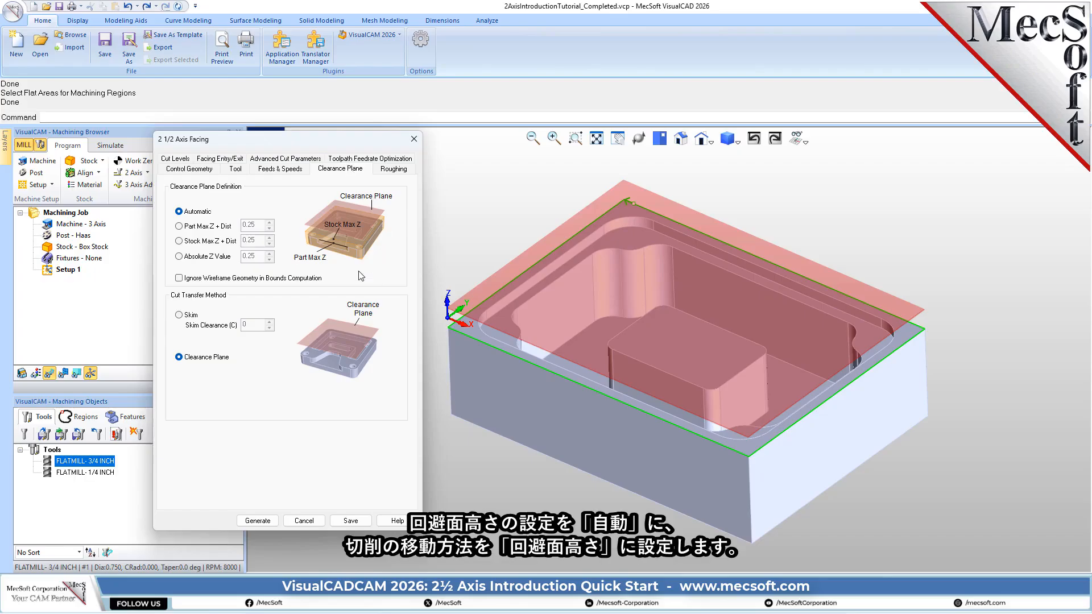
mouse_move(191, 215)
mouse_move(198, 364)
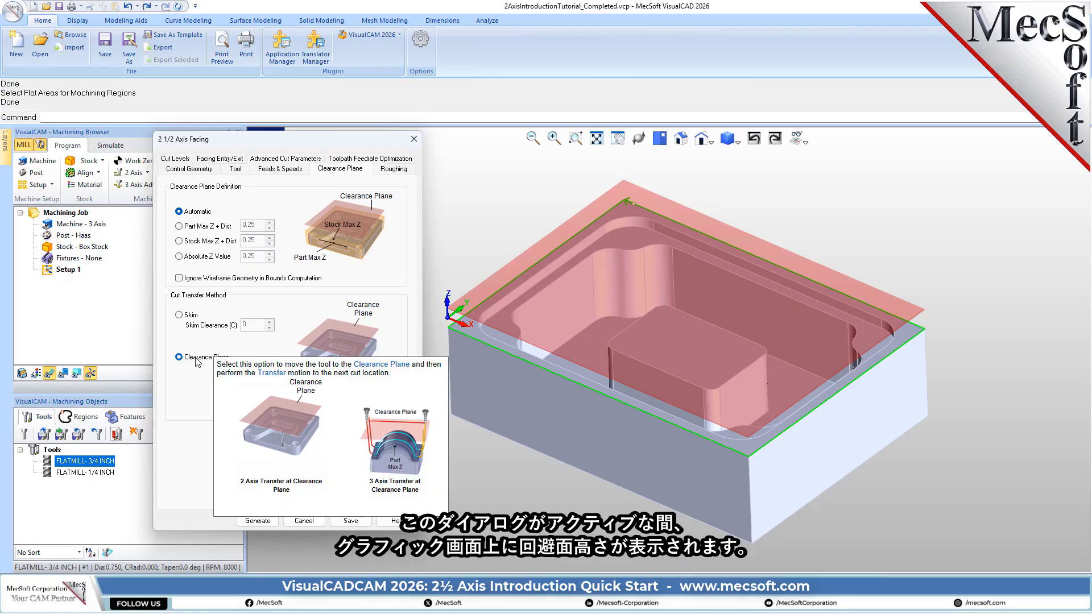
mouse_move(307, 339)
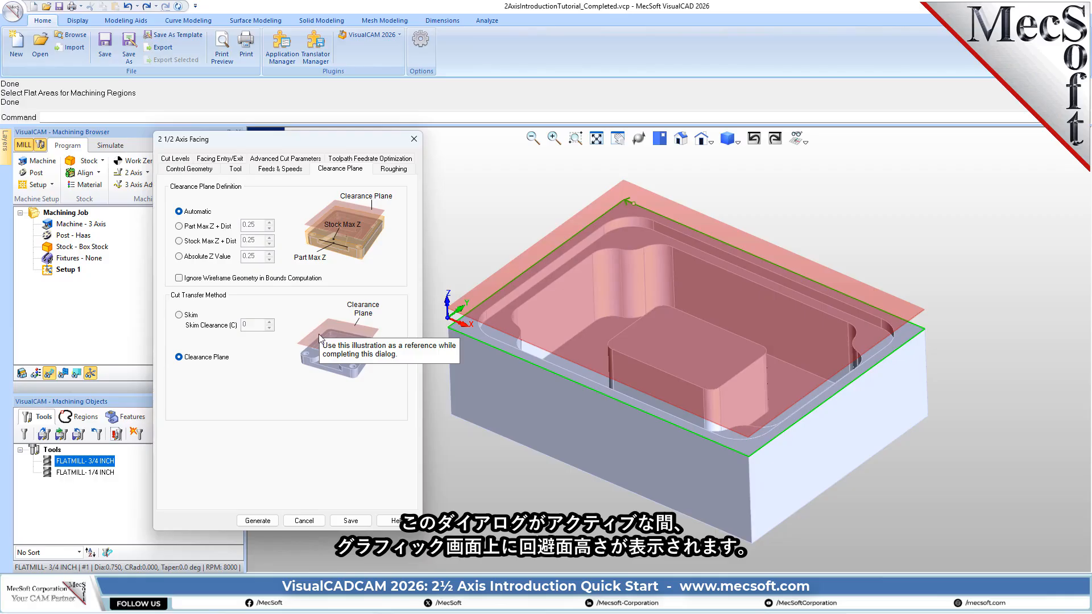
middle_drag(631, 448, 655, 432)
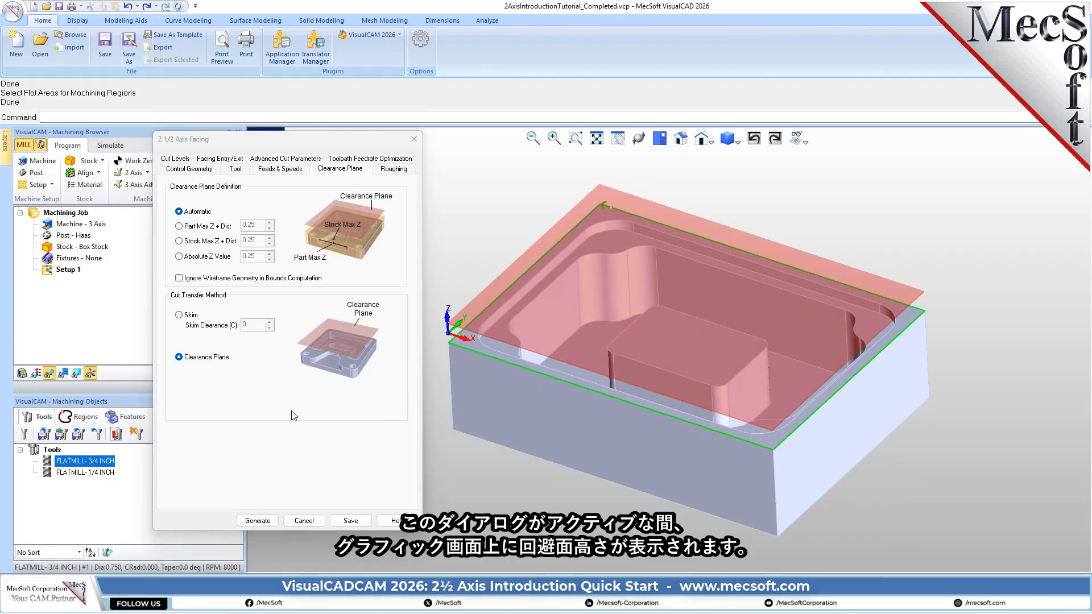
- Set the facing operation's roughing tolerance to 0.001, stock to 0 and stepover distance to 30% of the tool diameter
click(394, 170)
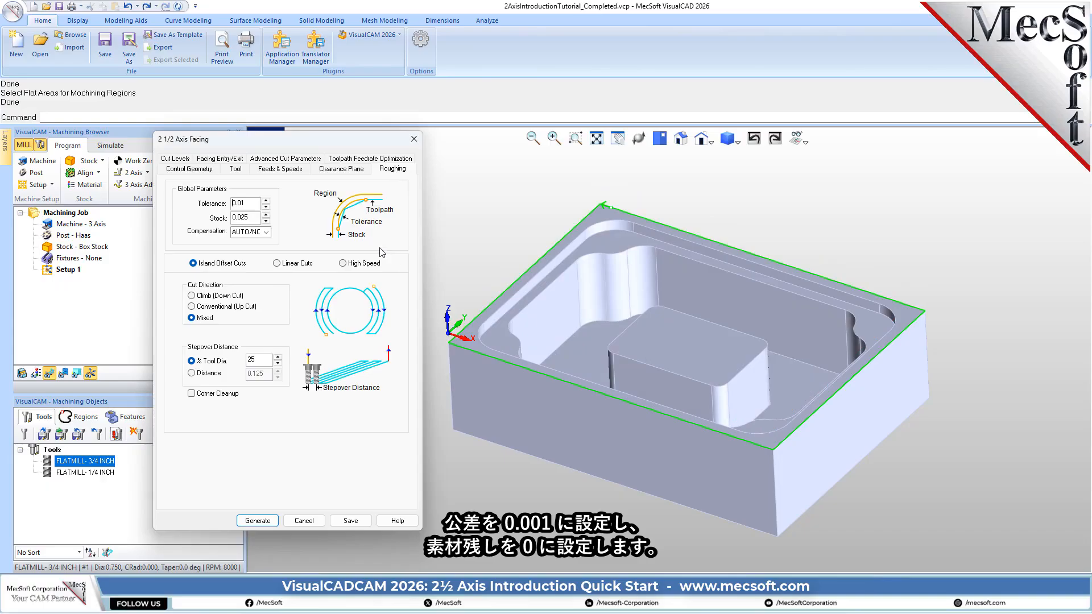
double_click(244, 203)
click(241, 203)
text(0)
drag(250, 218, 212, 222)
text(0)
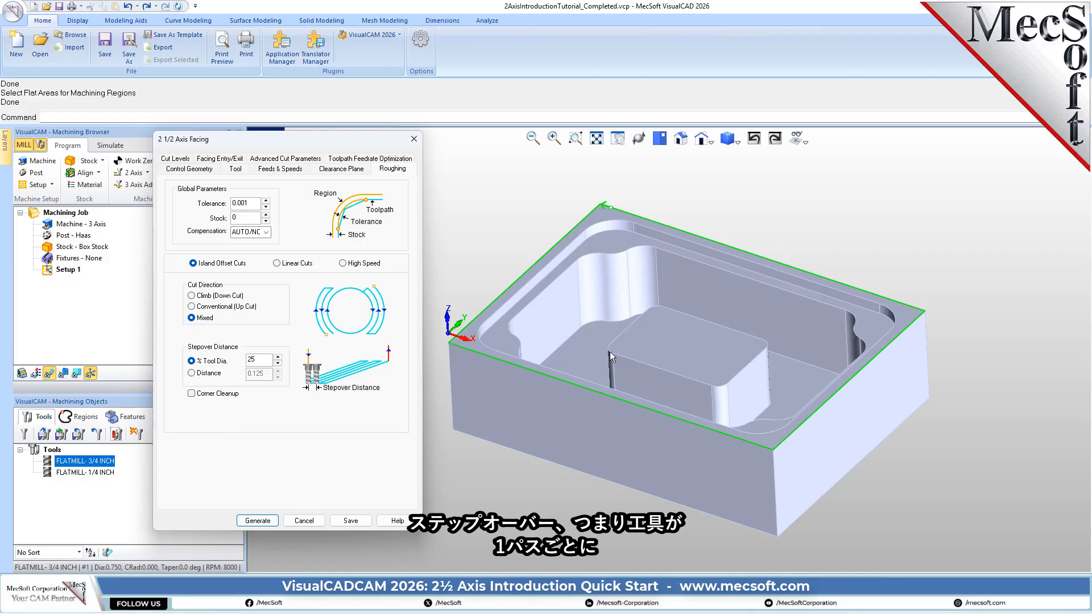
drag(257, 360, 235, 361)
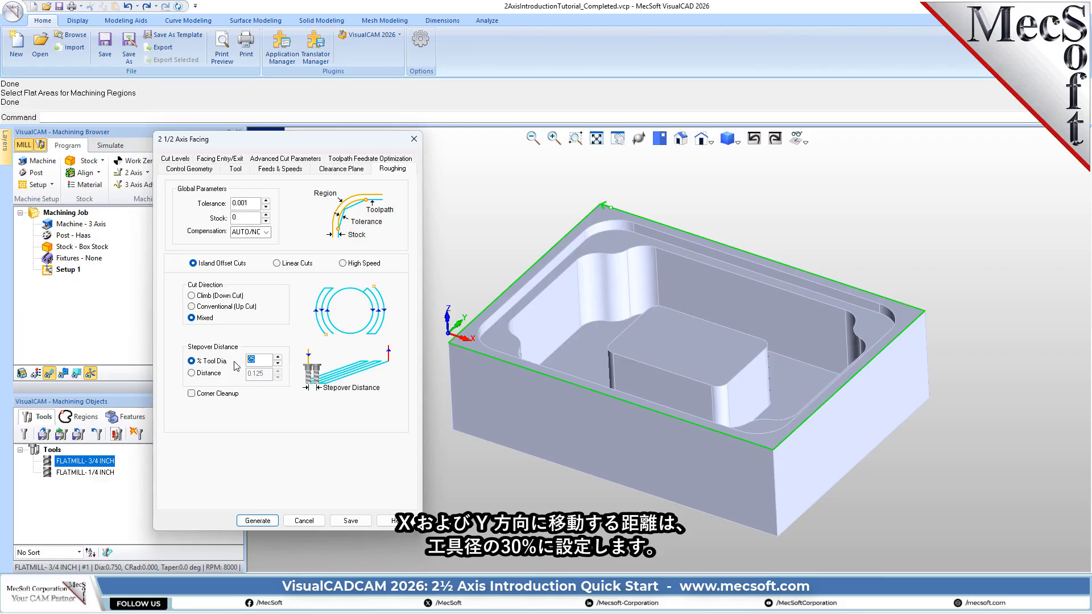
text(30)
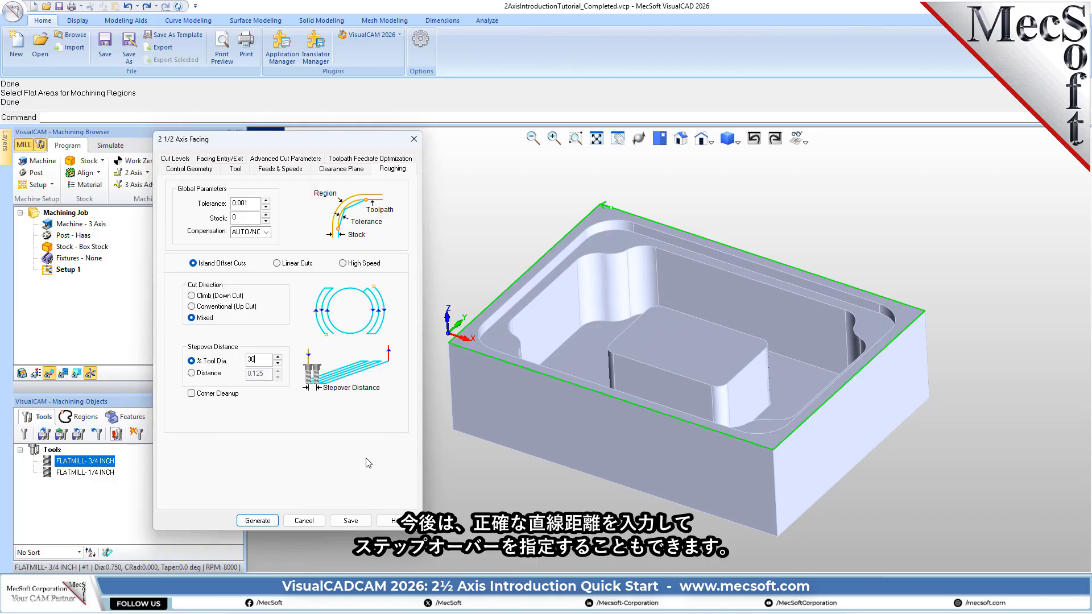
- Set the facing operation's cut geometry location to At Bottom and its total cut depth to 0.25
click(171, 159)
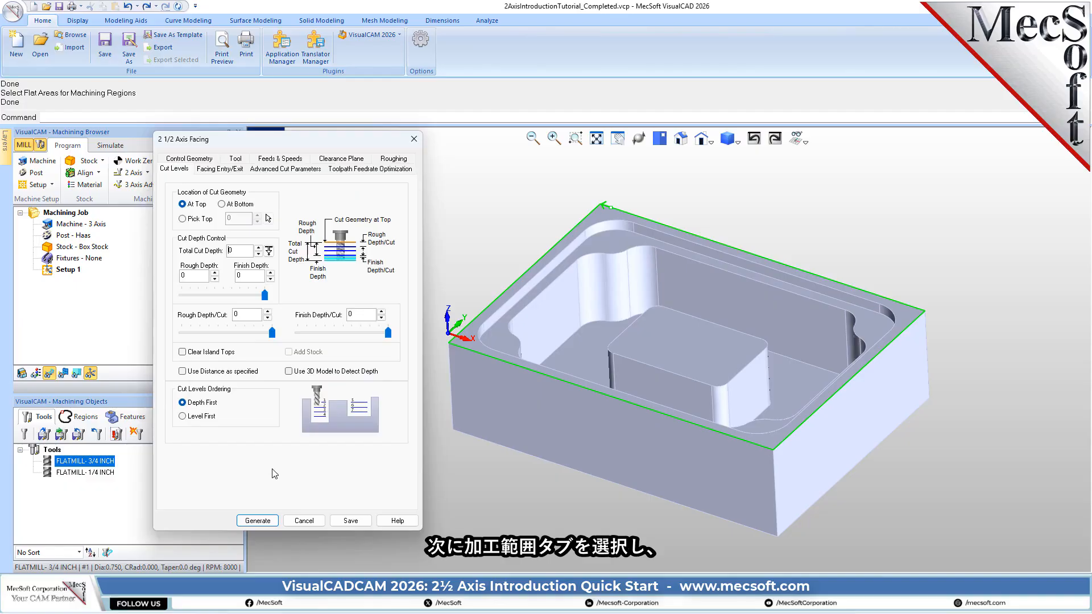
click(222, 205)
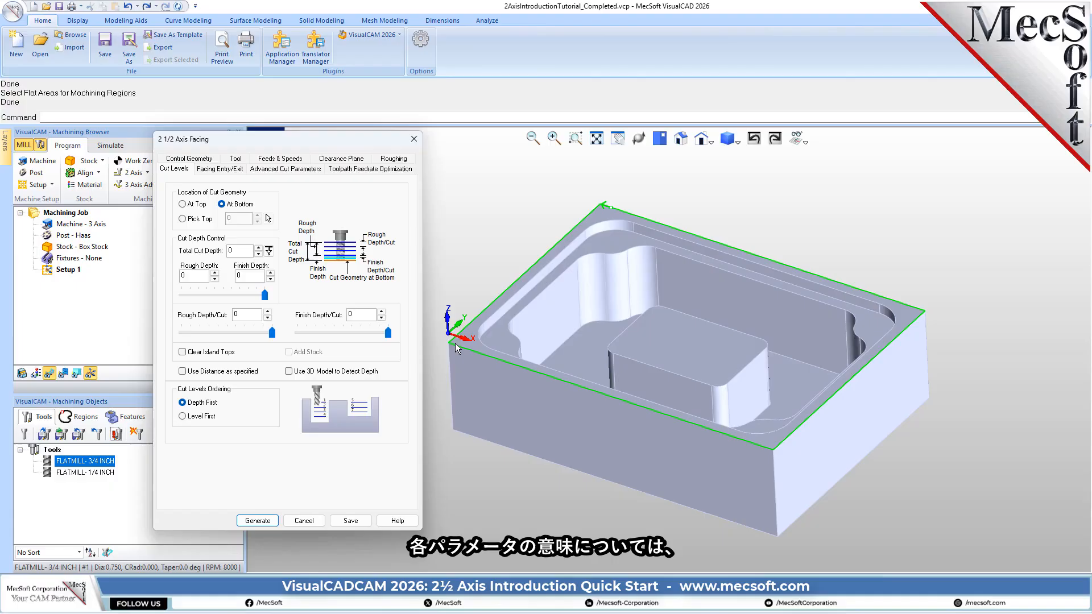
mouse_move(393, 256)
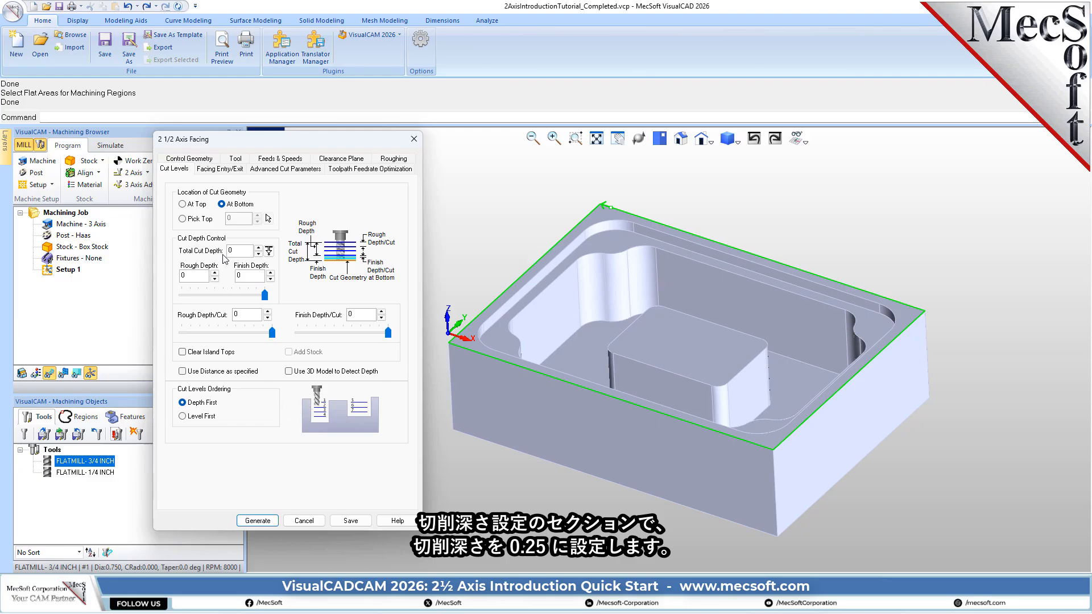
drag(234, 250, 208, 254)
text(0.25)
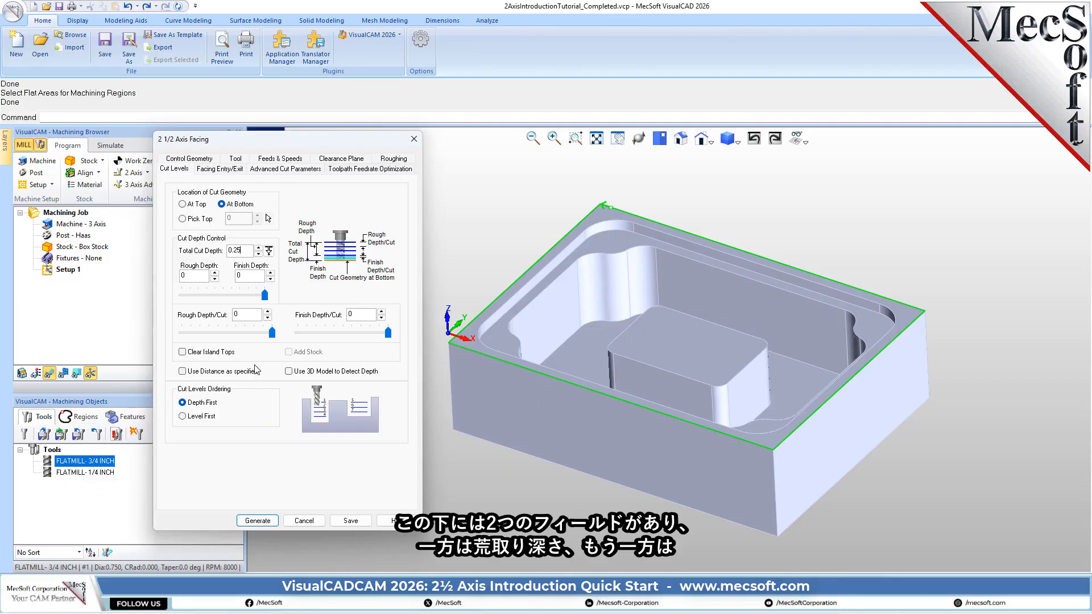
click(198, 275)
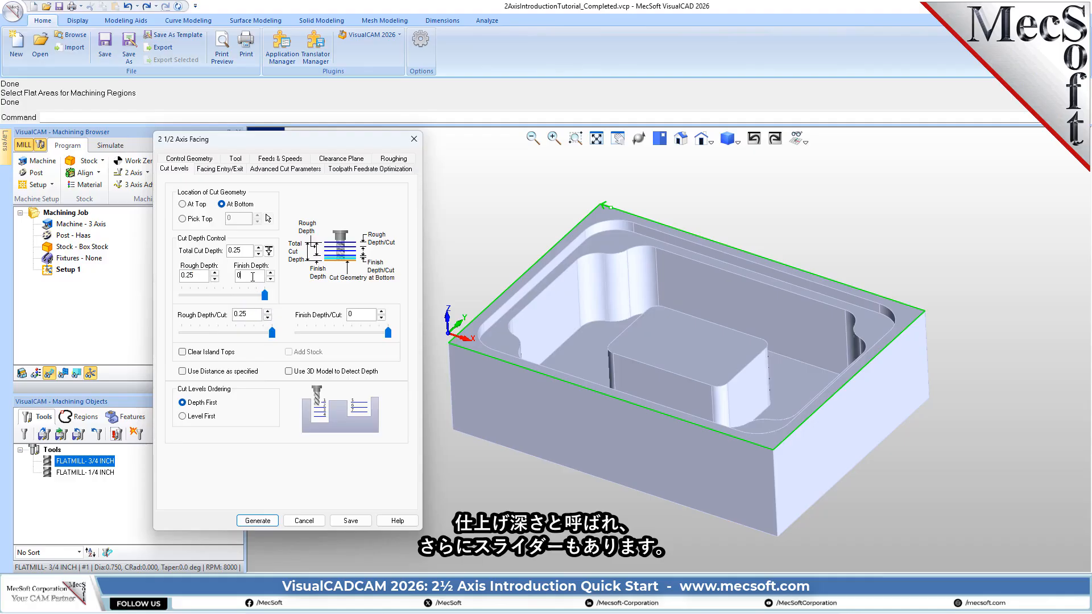
- Try out the cut depth sliders and smaller rough depth per cut values for the facing operation
mouse_move(268, 299)
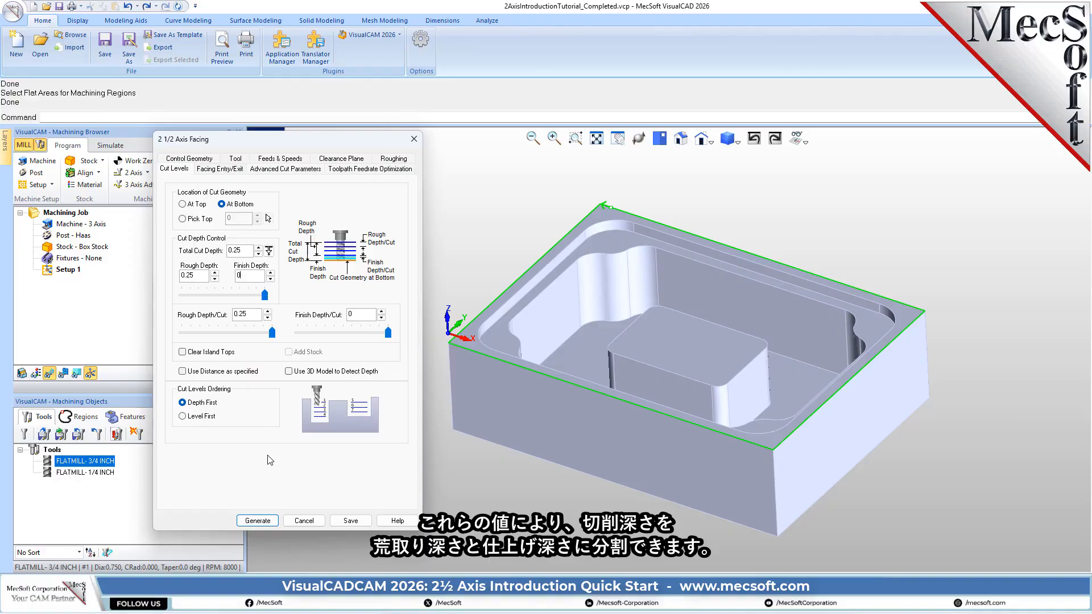
mouse_move(257, 278)
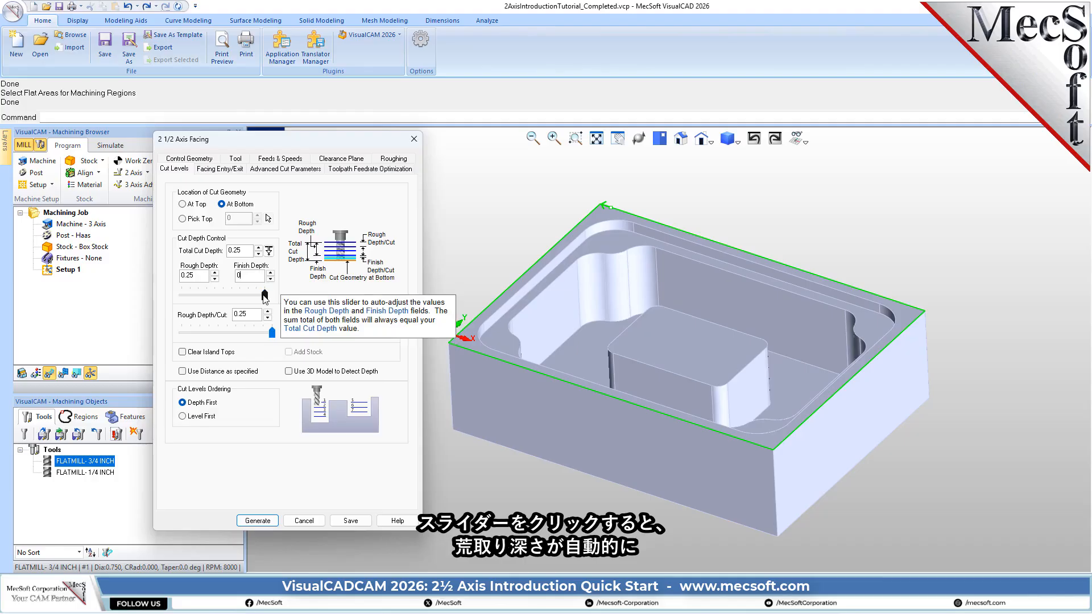
click(200, 333)
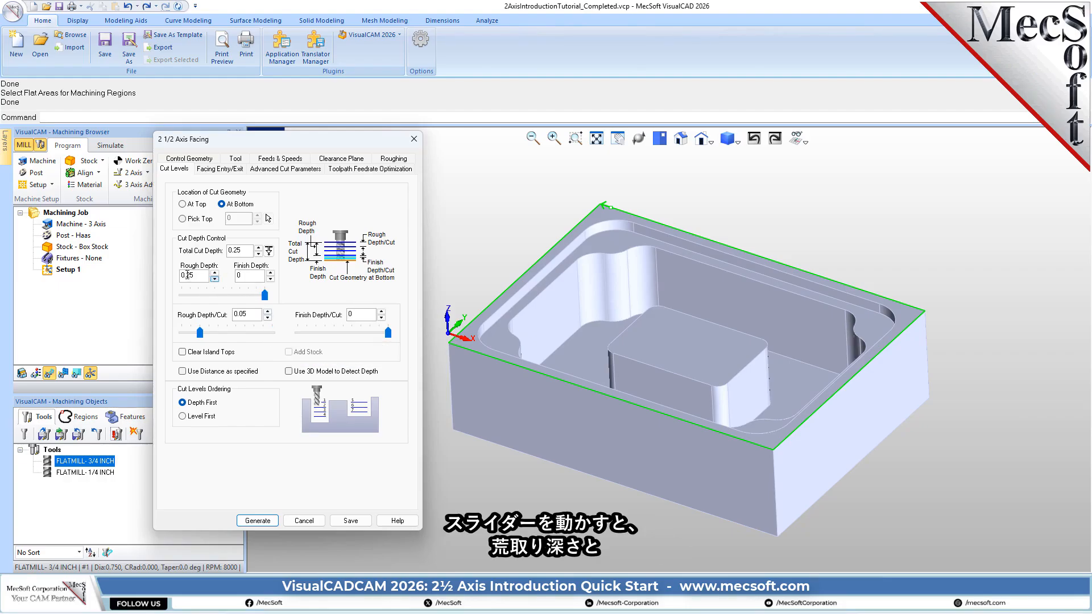
drag(202, 277, 166, 280)
drag(245, 251, 213, 249)
mouse_move(264, 295)
mouse_down()
mouse_move(192, 299)
mouse_move(265, 295)
mouse_up()
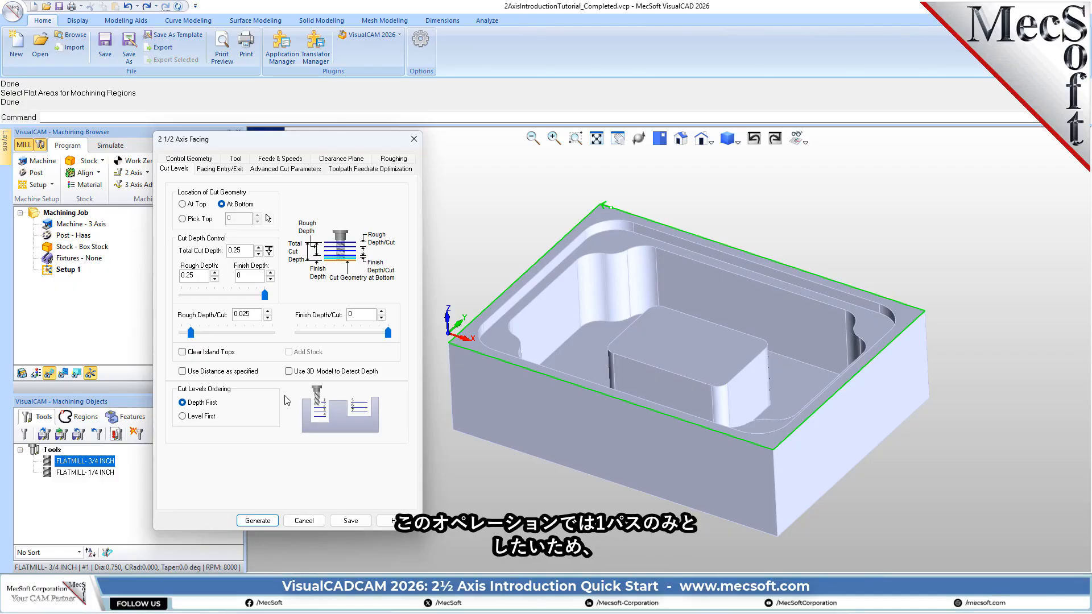
- Set the facing rough depth per cut to 0.25, matching the total and rough depths, and generate the toolpath
double_click(236, 250)
drag(200, 276, 179, 276)
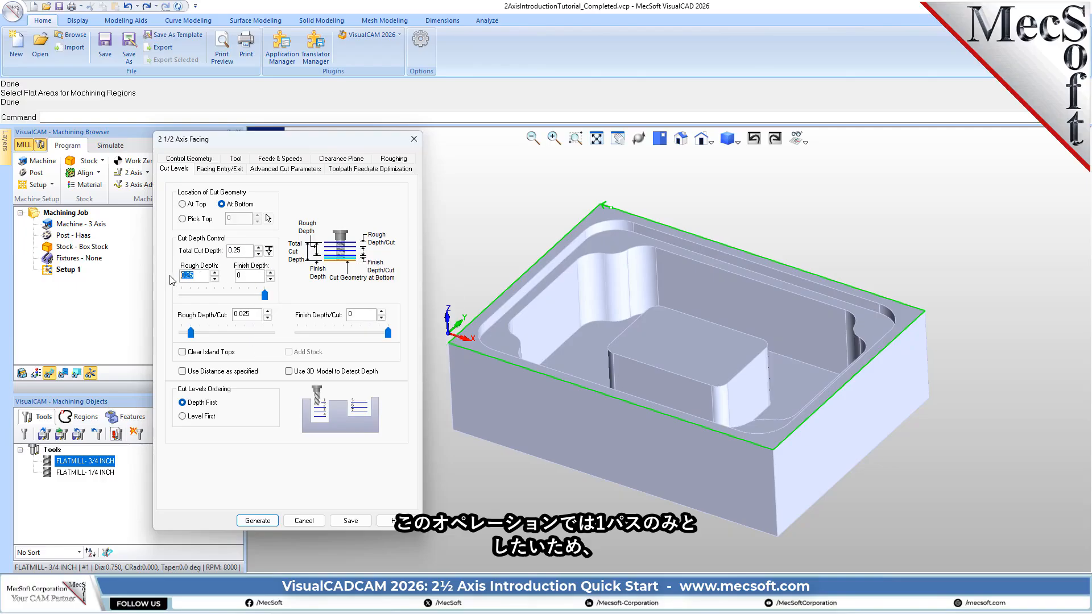
click(243, 316)
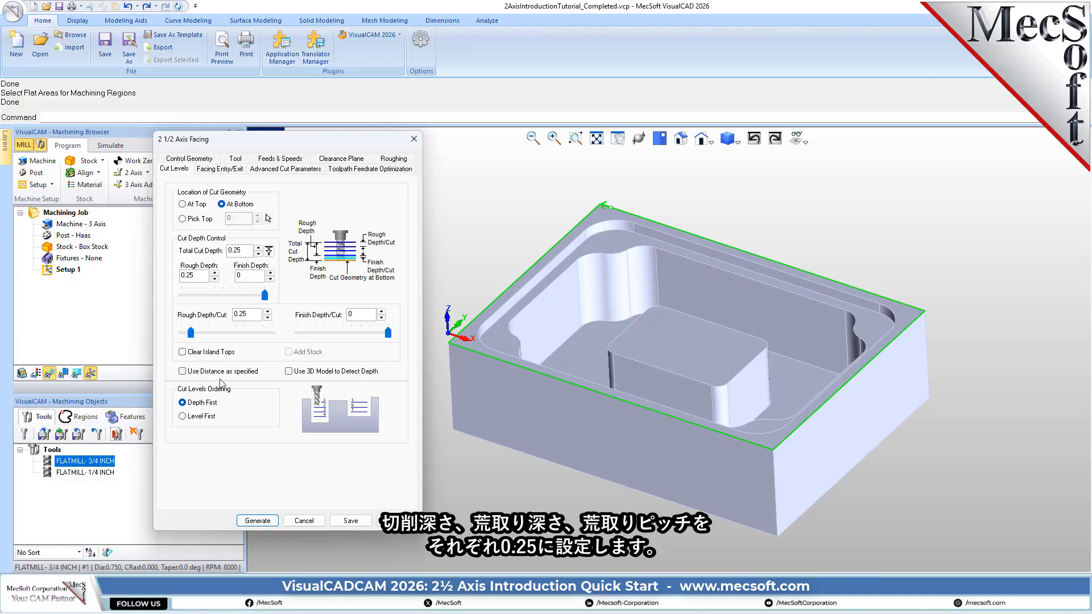
key(Tab)
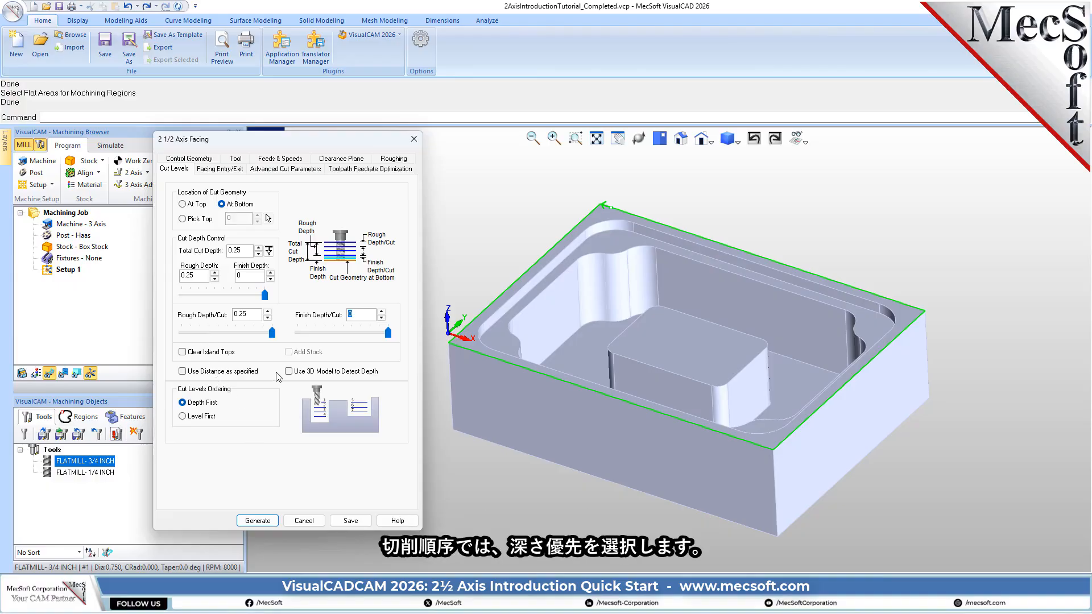
mouse_move(186, 405)
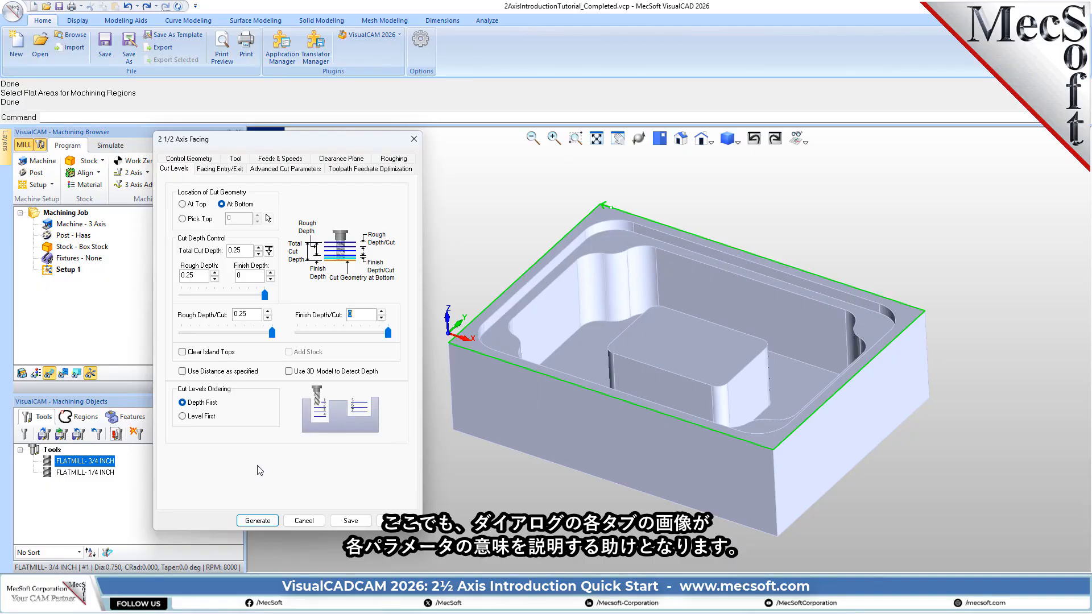
click(253, 520)
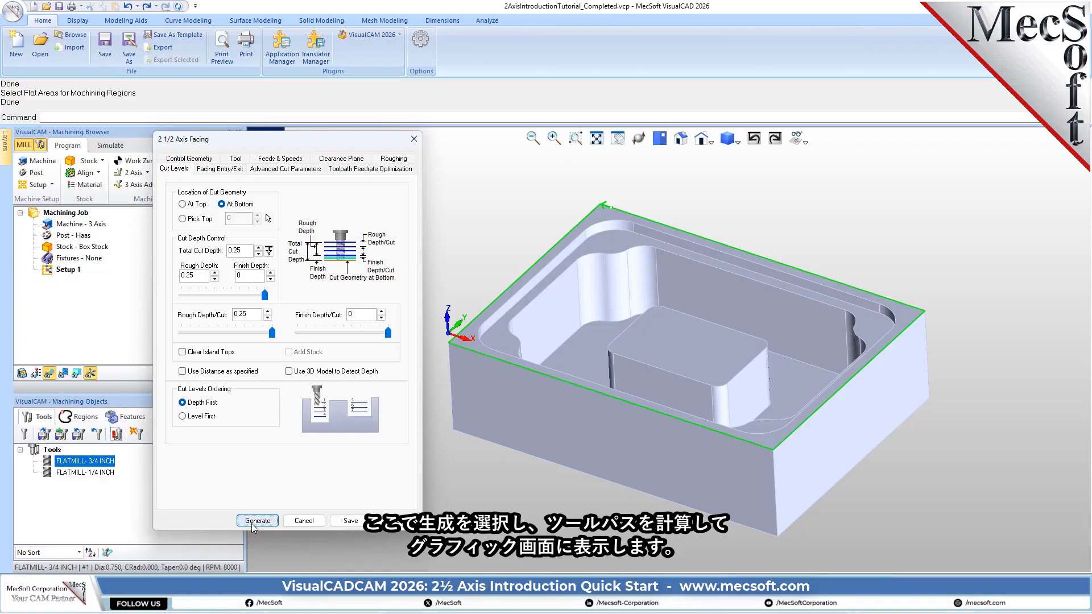
- Toggle the facing toolpath's visibility off and on to examine it over the part
mouse_move(688, 315)
middle_down()
mouse_move(688, 353)
mouse_move(689, 311)
mouse_move(688, 347)
mouse_move(705, 285)
mouse_move(694, 250)
mouse_move(695, 313)
mouse_move(686, 310)
middle_up()
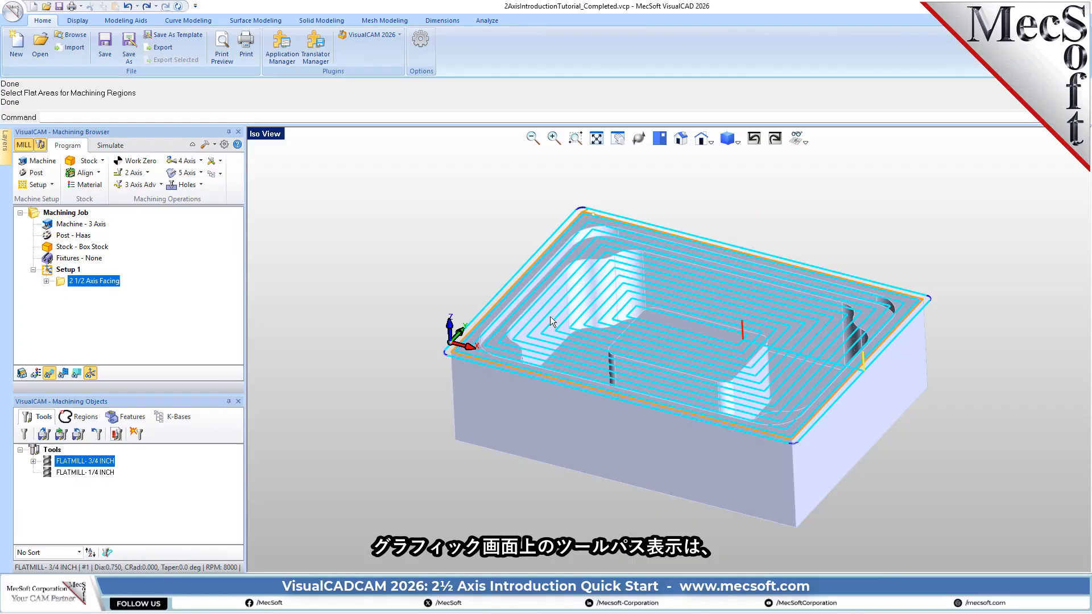
click(49, 374)
click(50, 374)
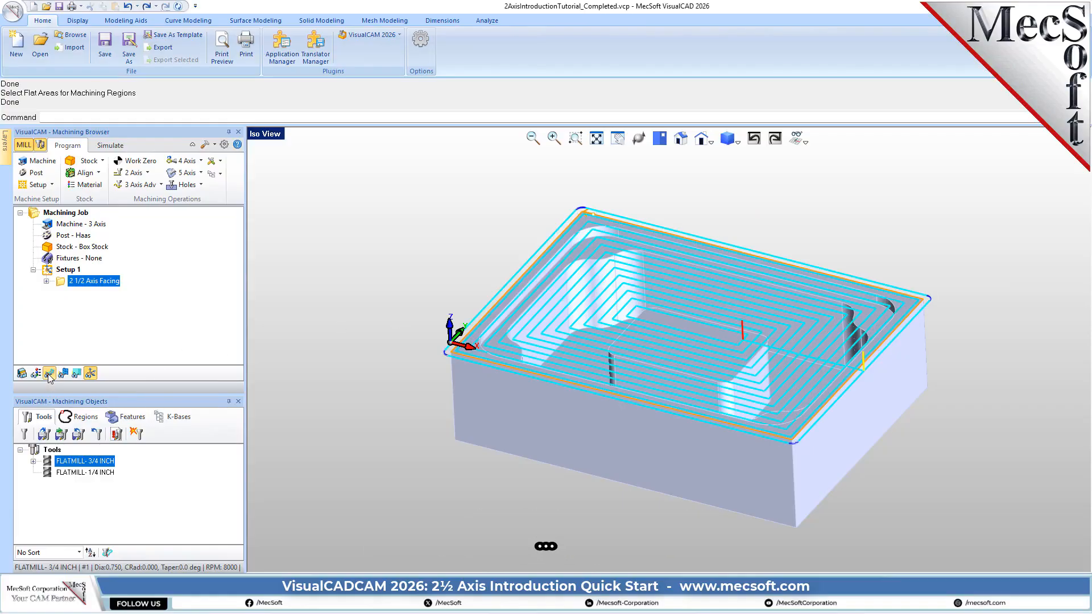
click(50, 374)
click(49, 373)
mouse_move(680, 356)
middle_down()
mouse_move(682, 385)
mouse_move(677, 360)
middle_up()
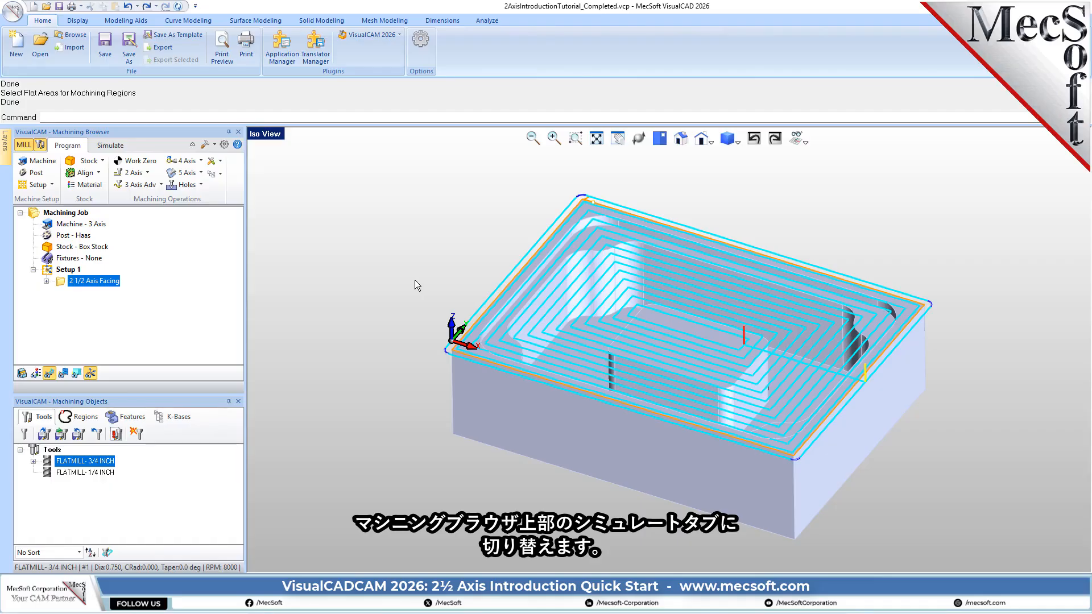
- Switch to the simulation environment and toggle the part's visibility, leaving the part hidden
click(110, 145)
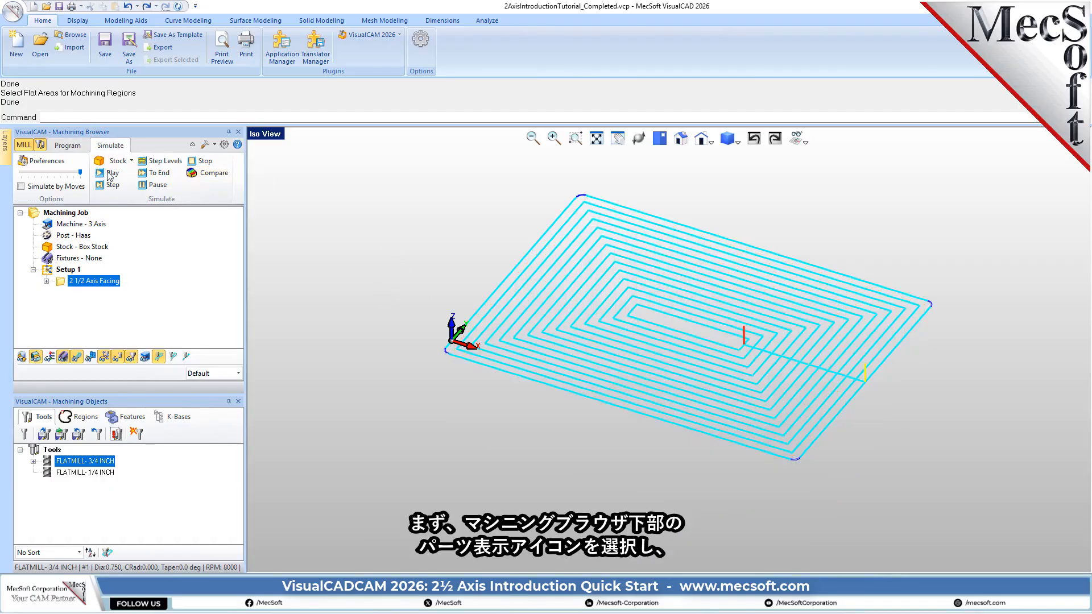
click(21, 357)
click(21, 358)
click(21, 357)
click(21, 357)
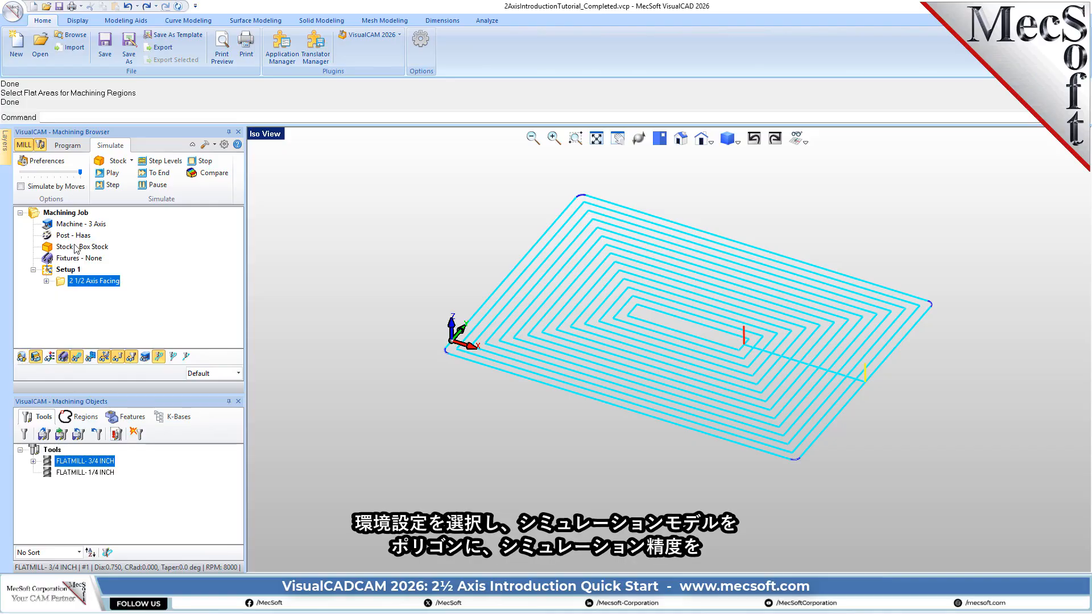
- Use the Polygonal simulation model with Fine accuracy and reduce the simulation speed to about the middle of its range
click(44, 162)
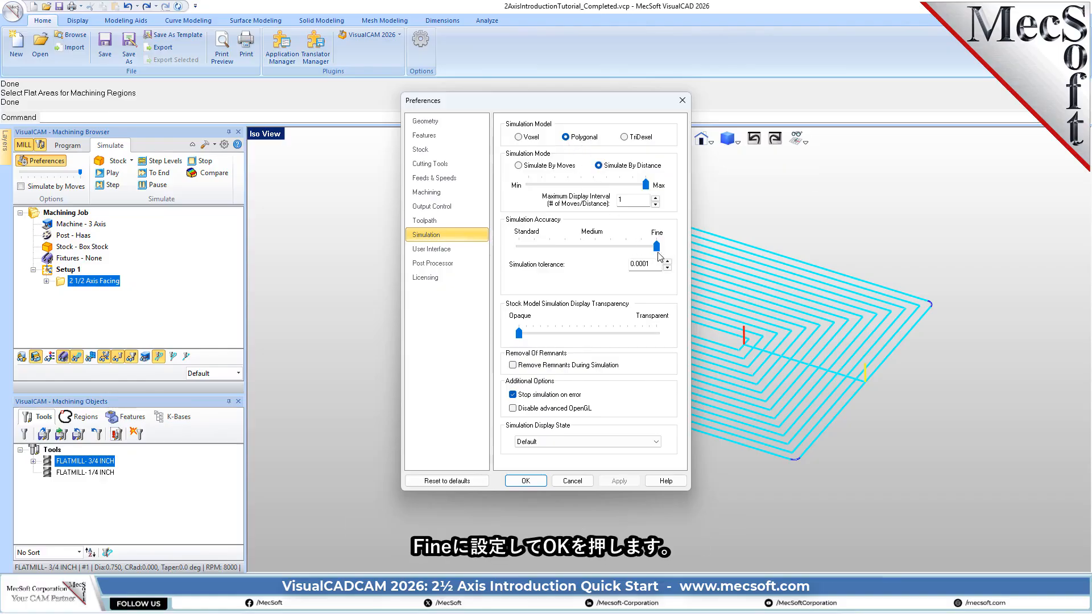
click(525, 481)
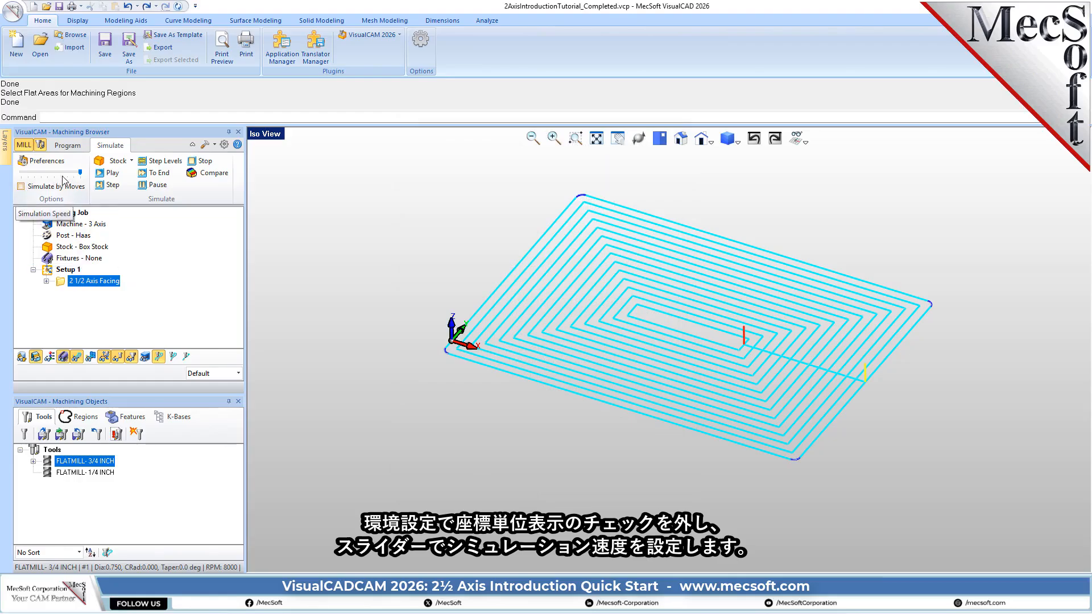
drag(80, 172, 41, 178)
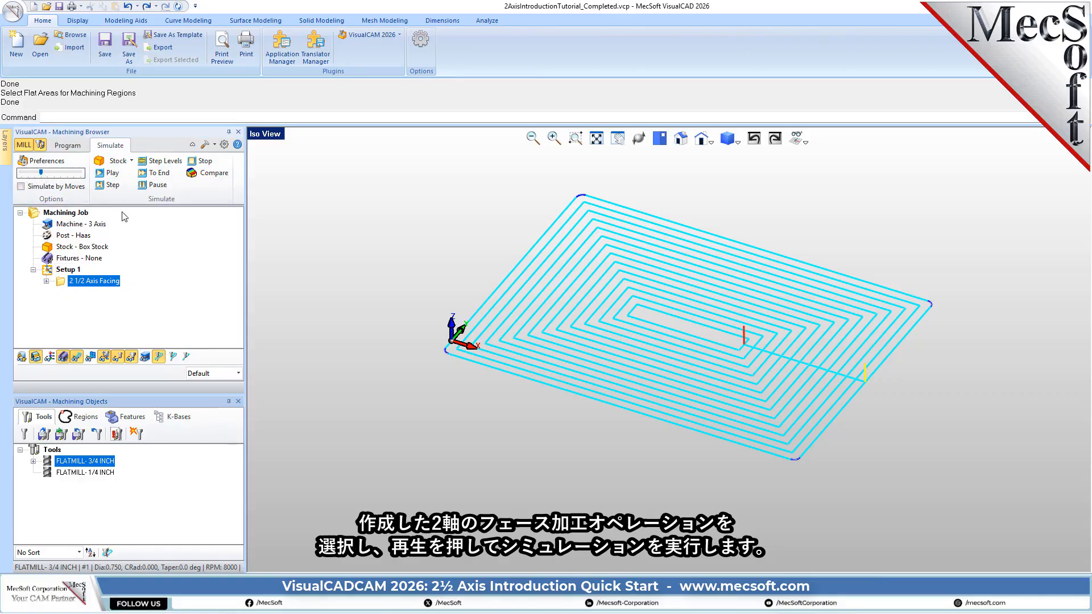
- Play the material removal simulation of the 2½ Axis Facing operation, pause it partway, and simulate directly to the end
click(61, 285)
click(111, 174)
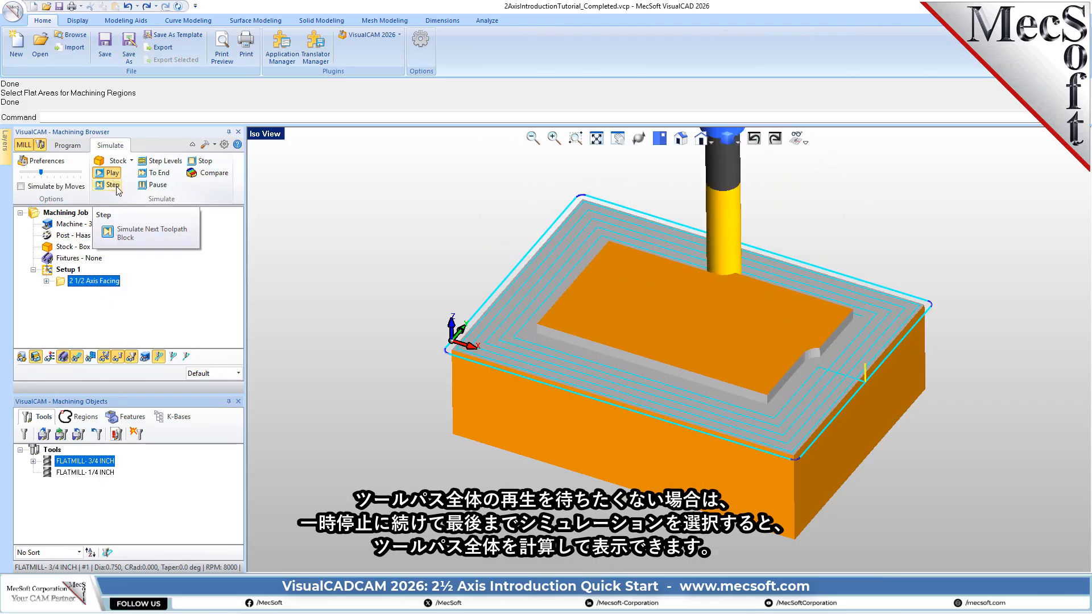
click(154, 185)
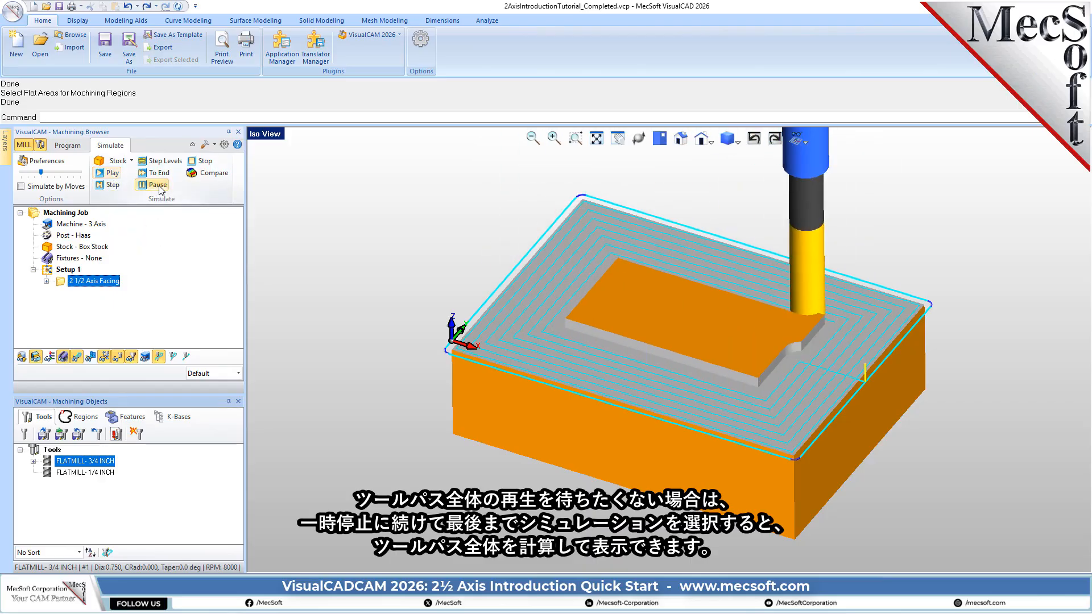
click(168, 175)
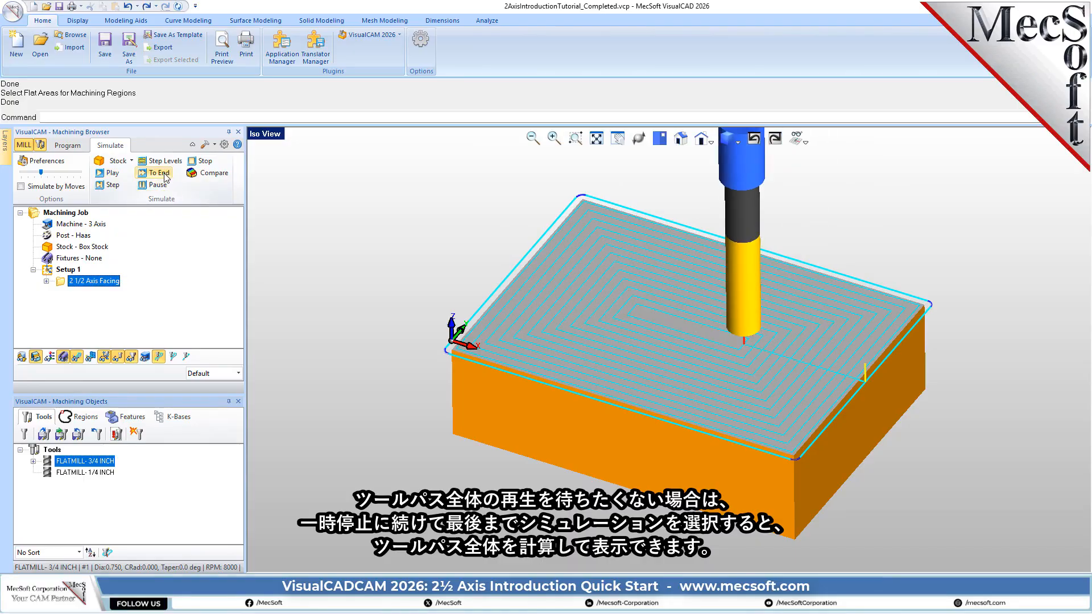
- Hide the toolpath in the simulation and inspect the faced stock from different angles
mouse_move(663, 369)
middle_down()
mouse_move(669, 331)
mouse_move(677, 417)
mouse_move(671, 375)
middle_up()
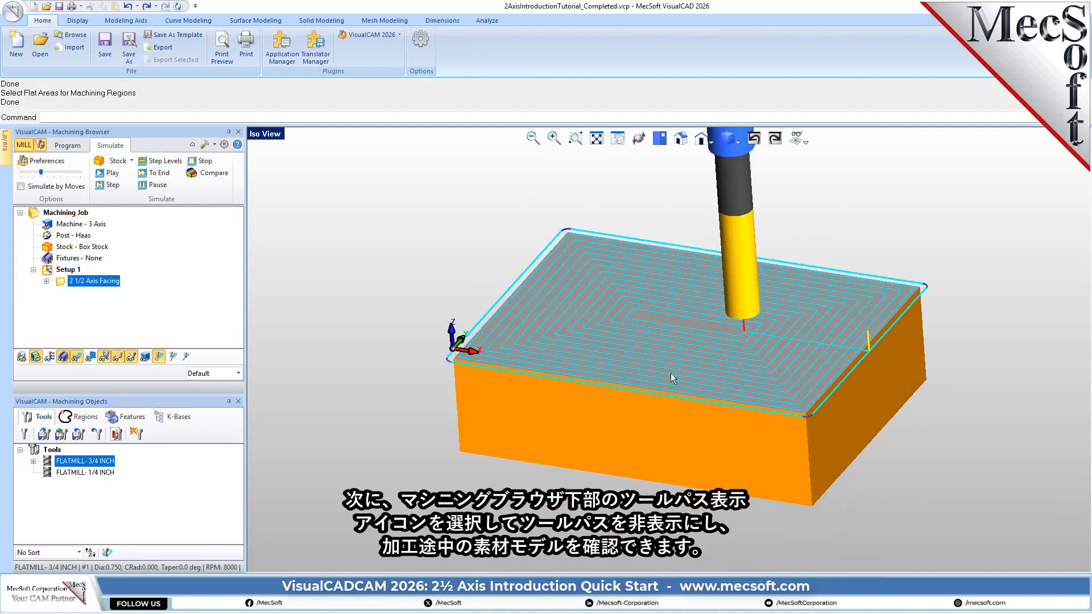
click(77, 357)
click(76, 357)
click(77, 357)
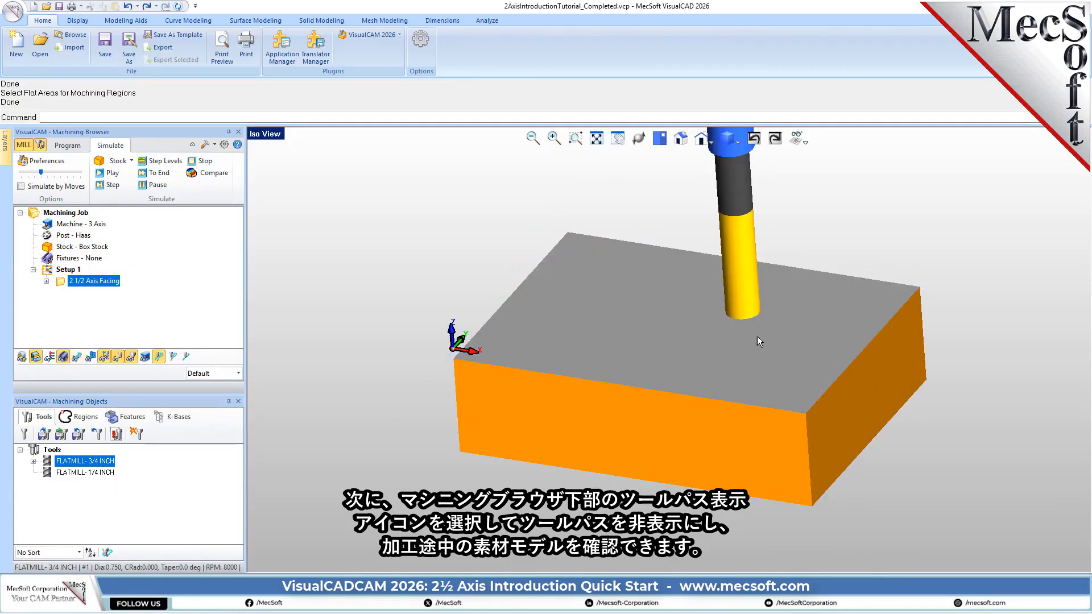
middle_drag(729, 311, 754, 306)
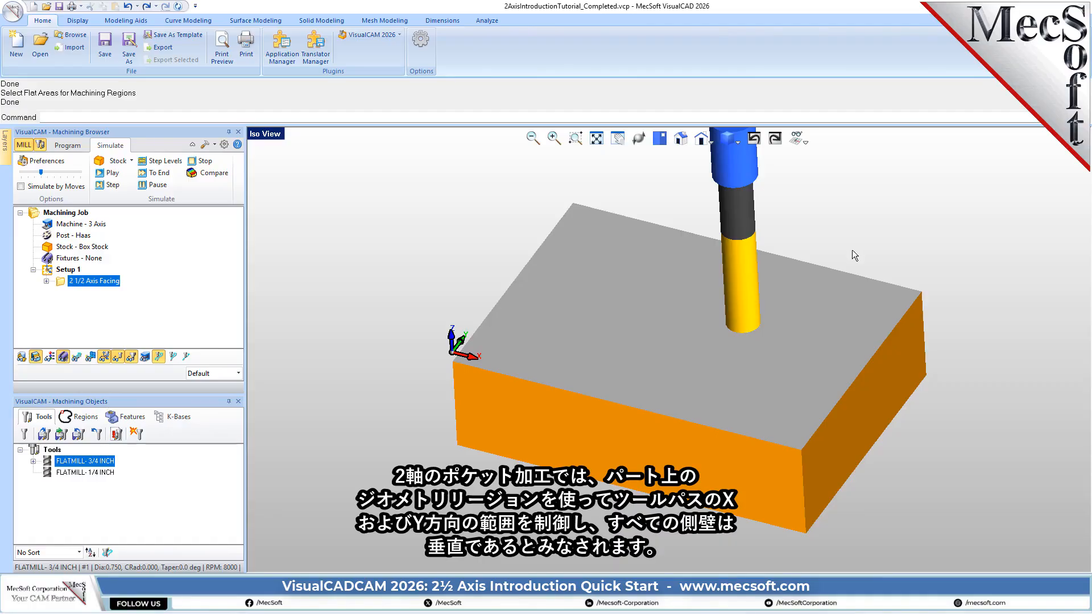
- Return to programming, start a 2½ Axis Pocketing operation and move its dialog clear of the part
click(68, 145)
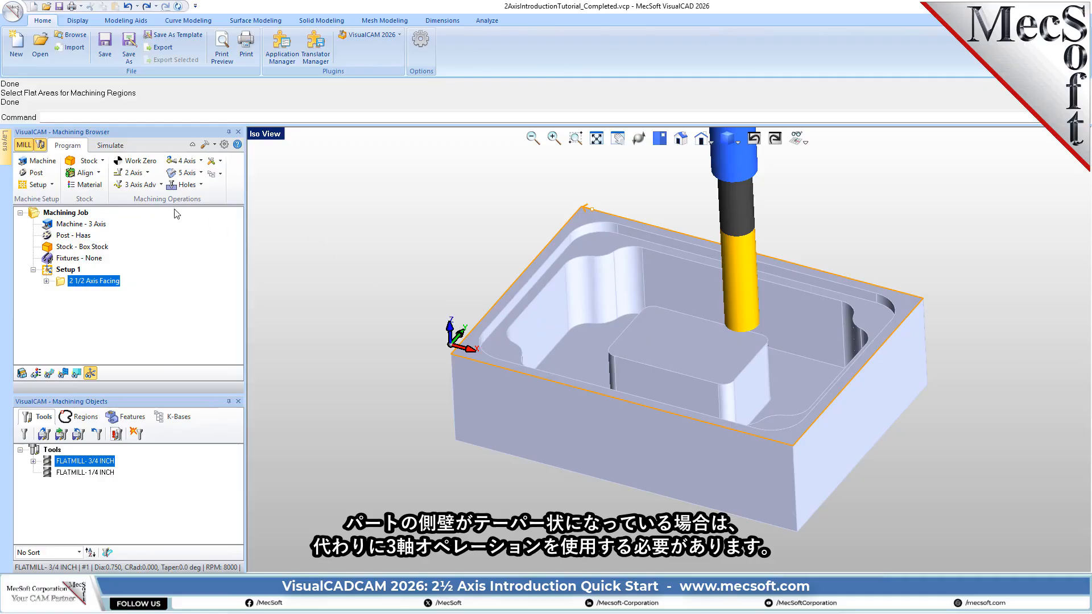
click(132, 172)
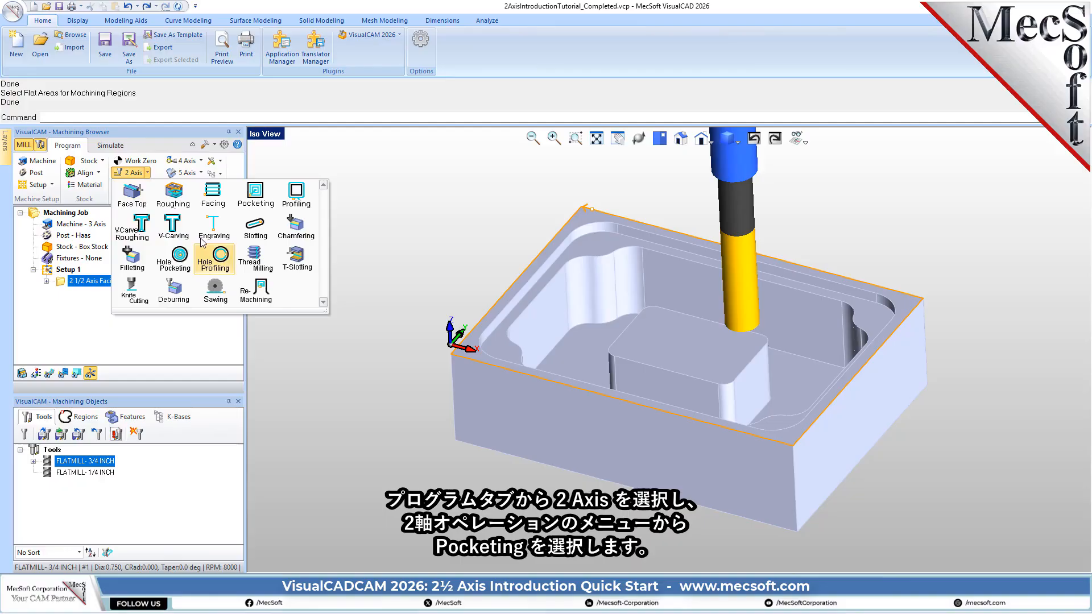
click(255, 195)
drag(220, 159, 343, 167)
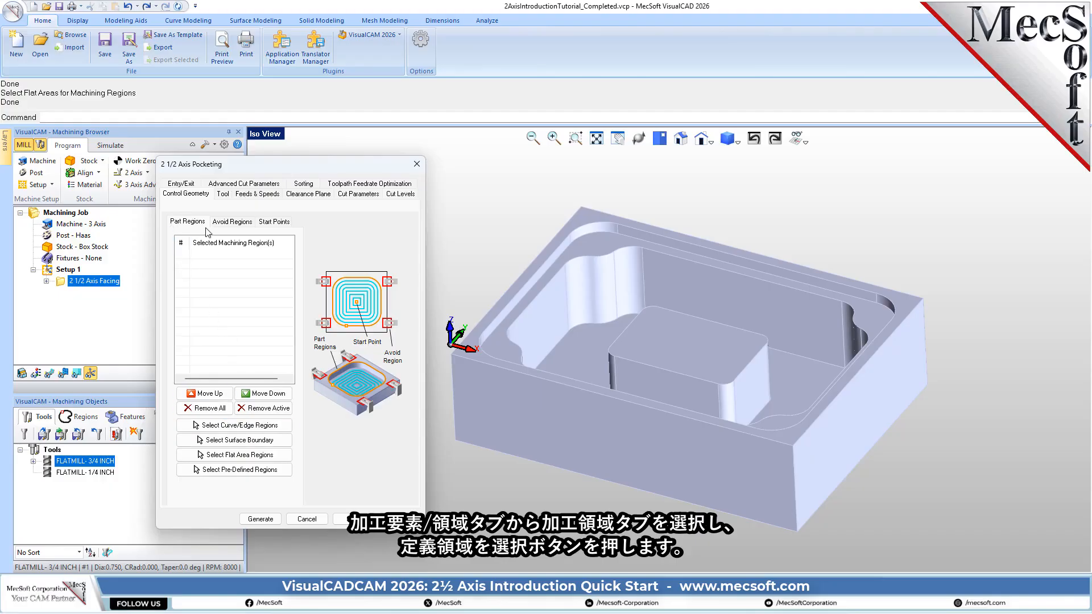
- Assign the predefined Flat Area Region 5 as the part region of the pocketing operation and highlight it on the part
click(272, 472)
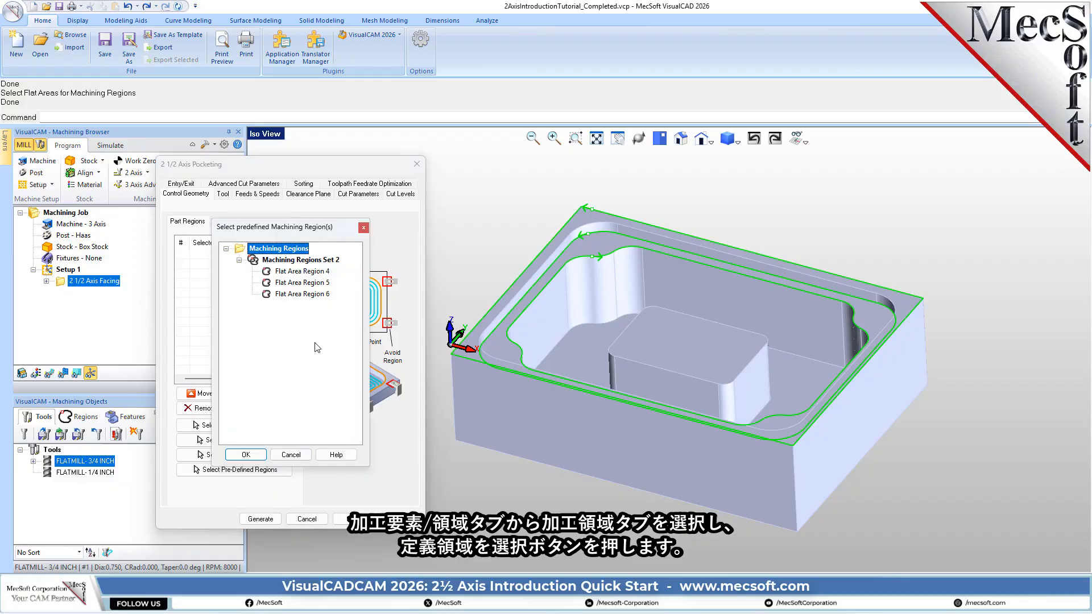
click(294, 283)
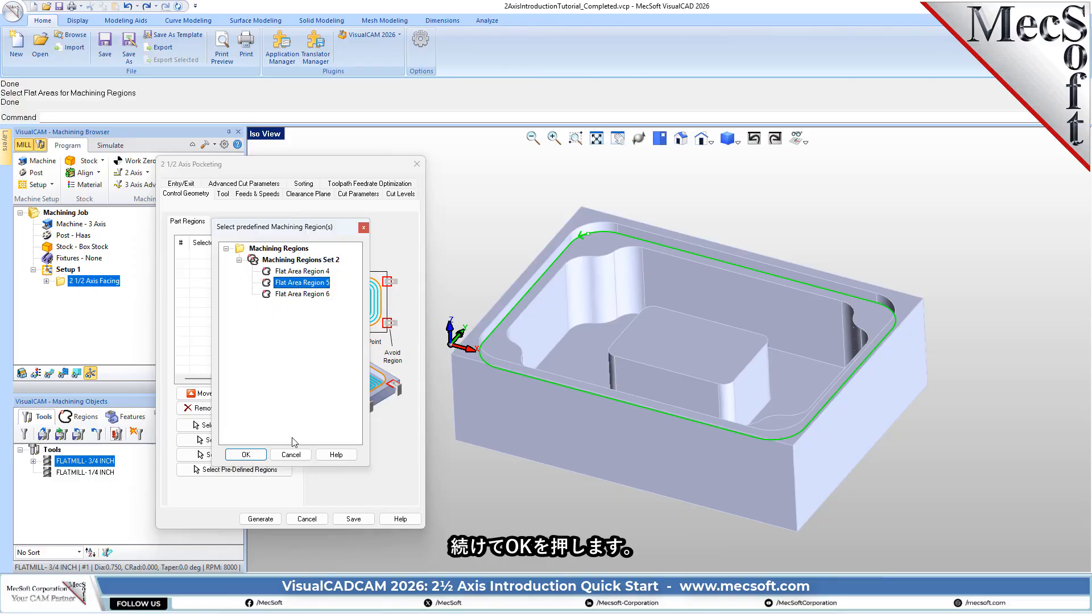
click(253, 457)
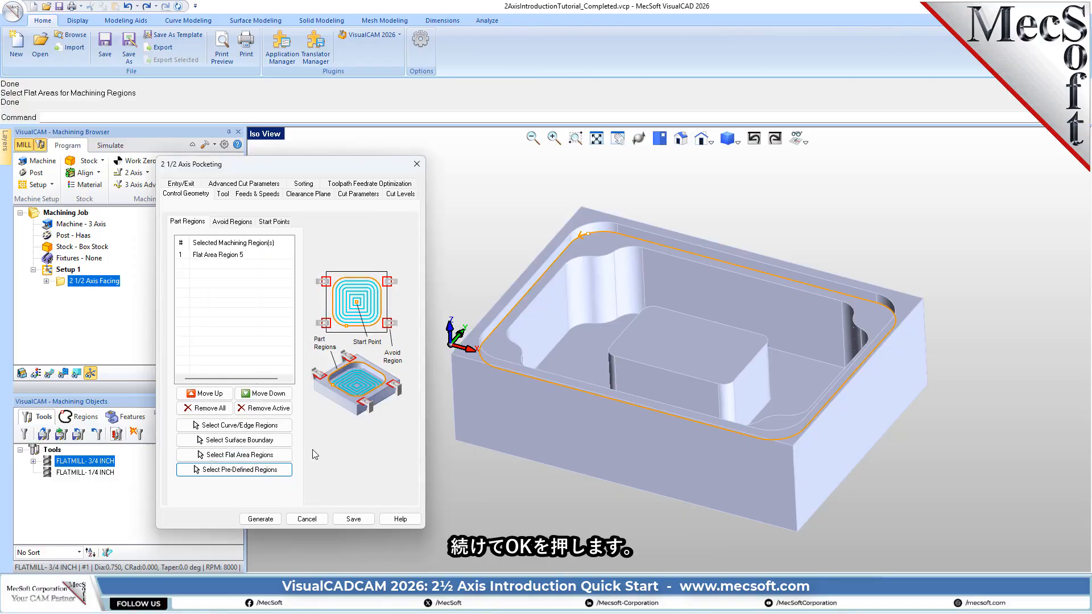
click(217, 255)
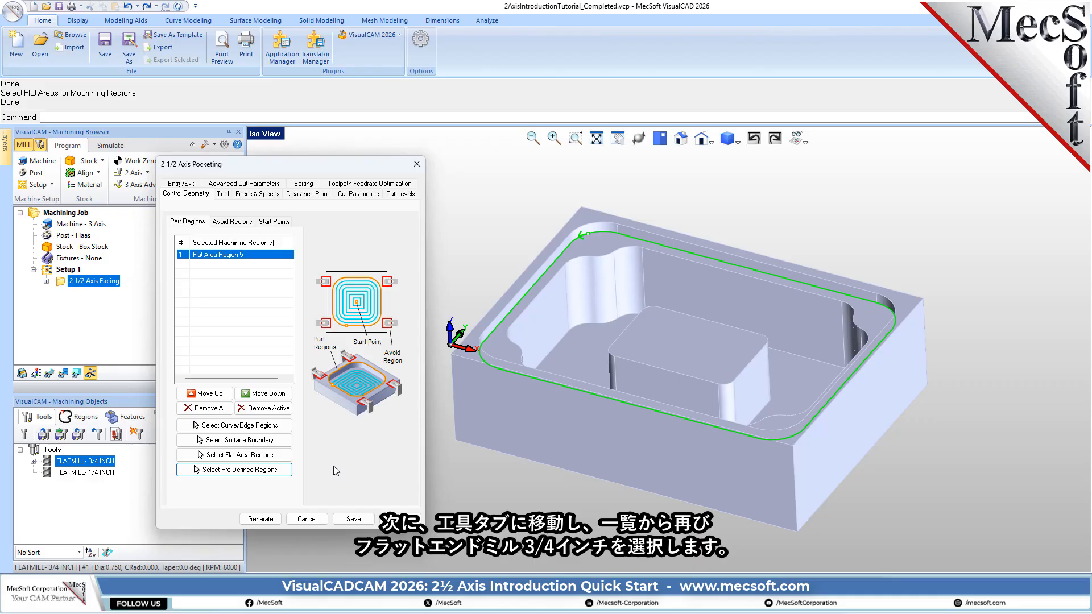
- Check that the FLATMILL- 3/4 INCH tool is selected, and set the cut tolerance to 0.001 and the stock to 0
click(222, 194)
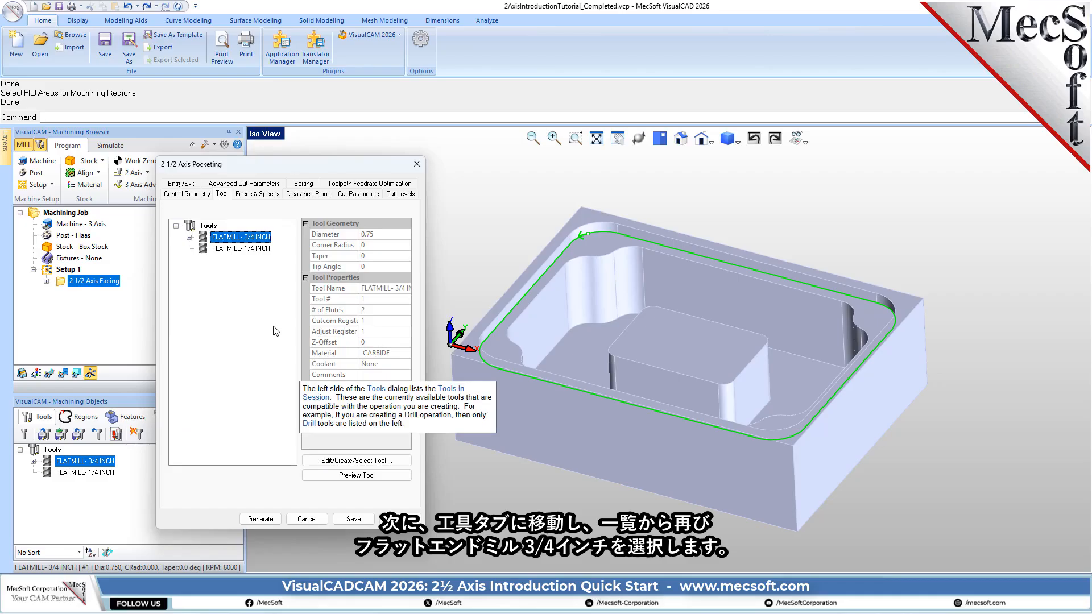
click(357, 194)
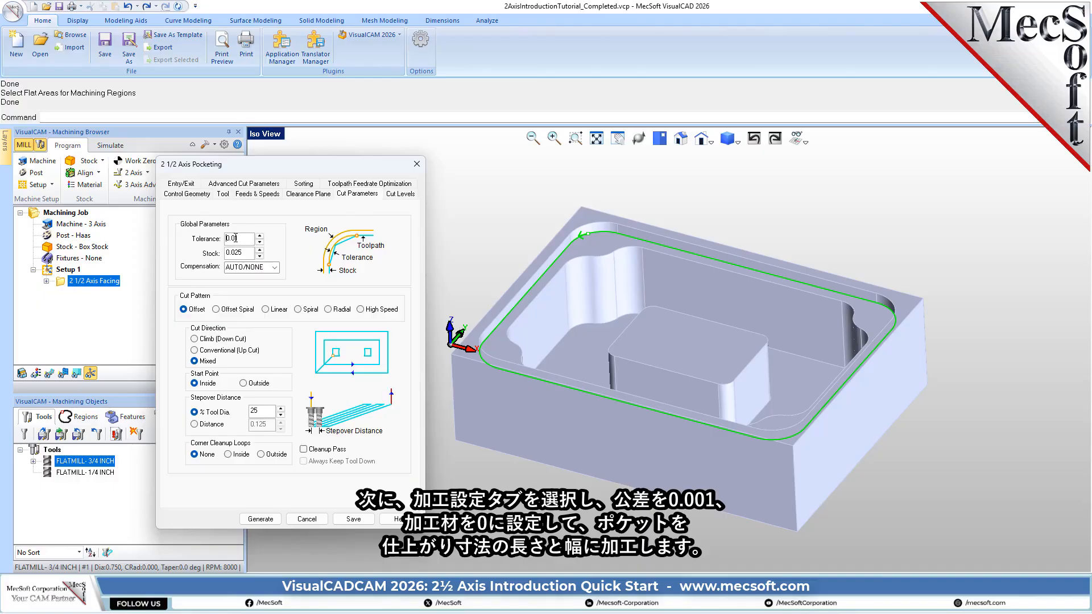
click(236, 239)
text(01)
key(Tab)
text(0)
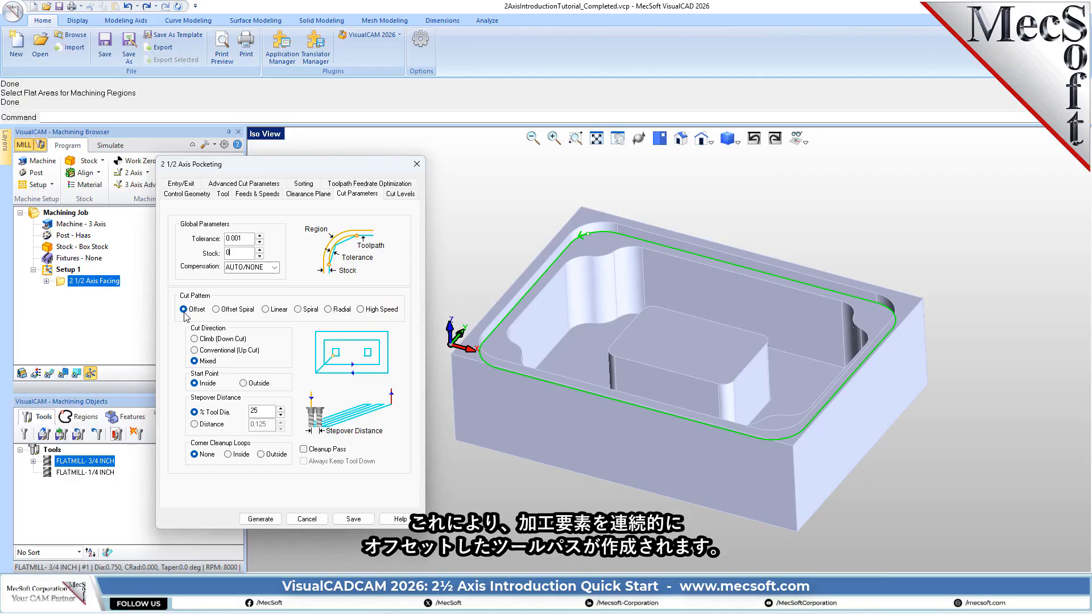
- Keep the Offset cut pattern, set the stepover to 50% of the tool diameter and enable the cleanup pass
mouse_move(185, 315)
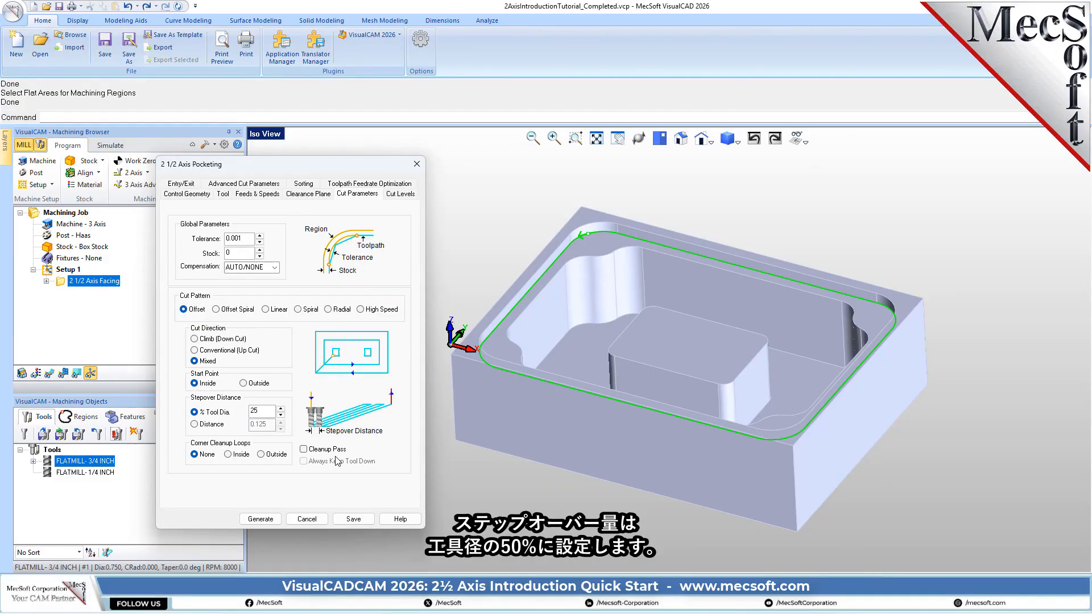
drag(260, 410, 216, 409)
text(50)
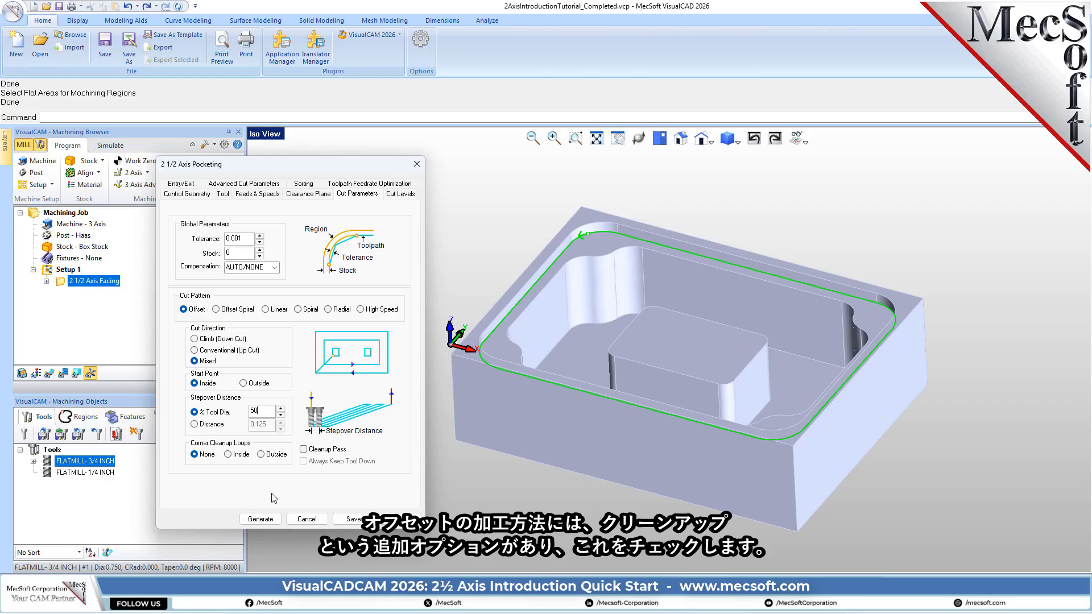
click(305, 450)
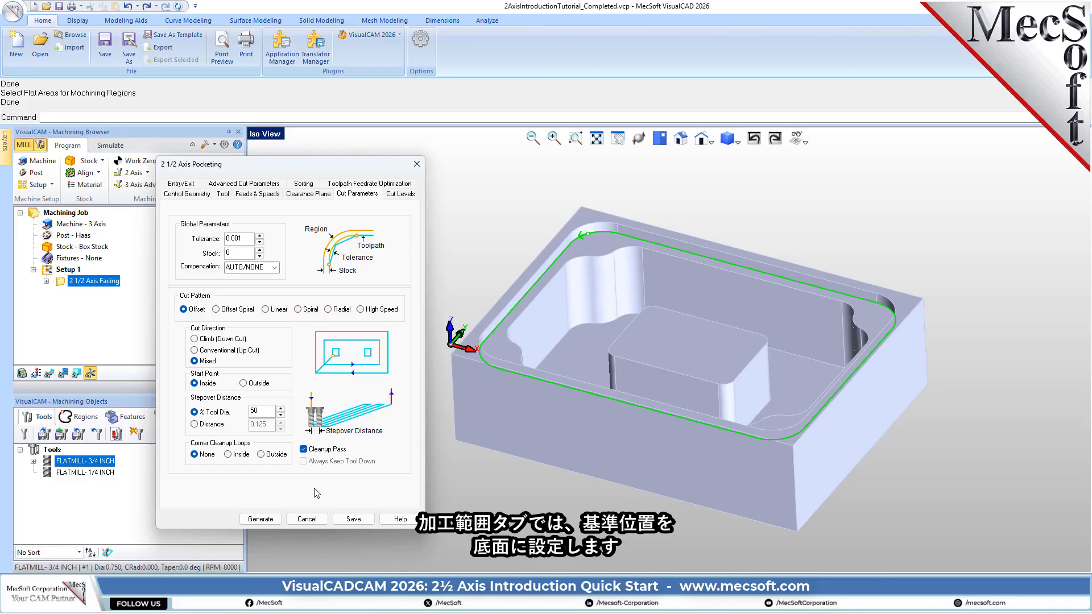
- Set the cut geometry location At Bottom with total cut depth and rough depth of 0.25, and generate the pocketing toolpath
click(399, 195)
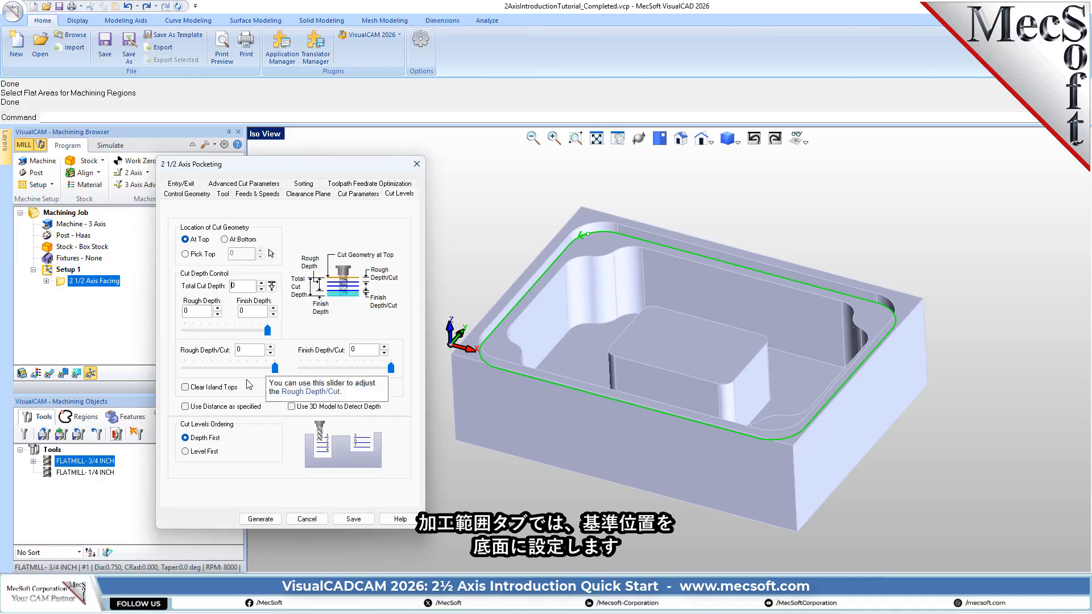
click(225, 240)
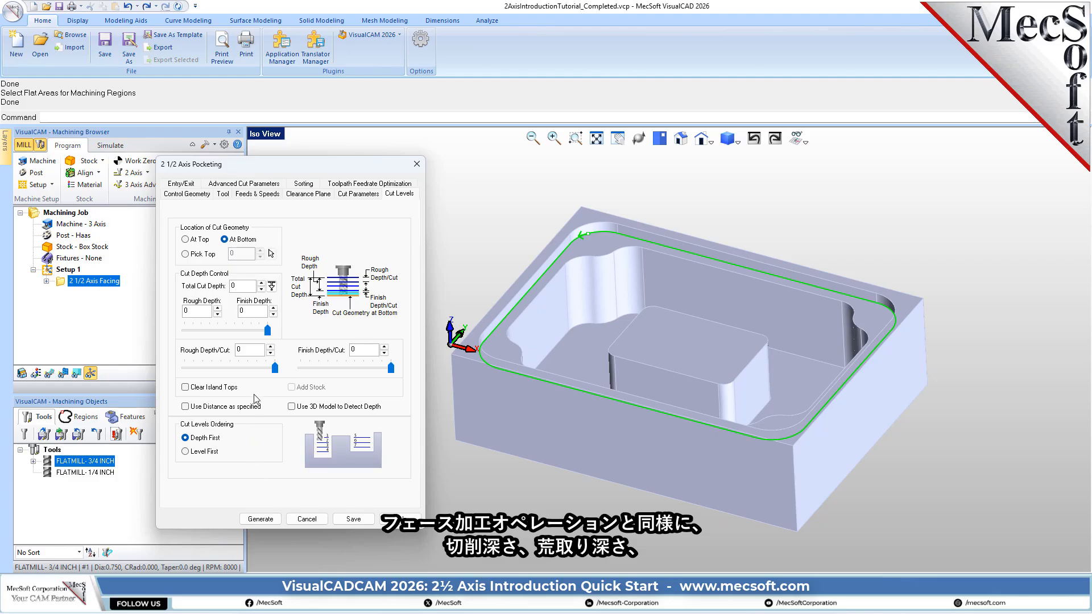
click(242, 286)
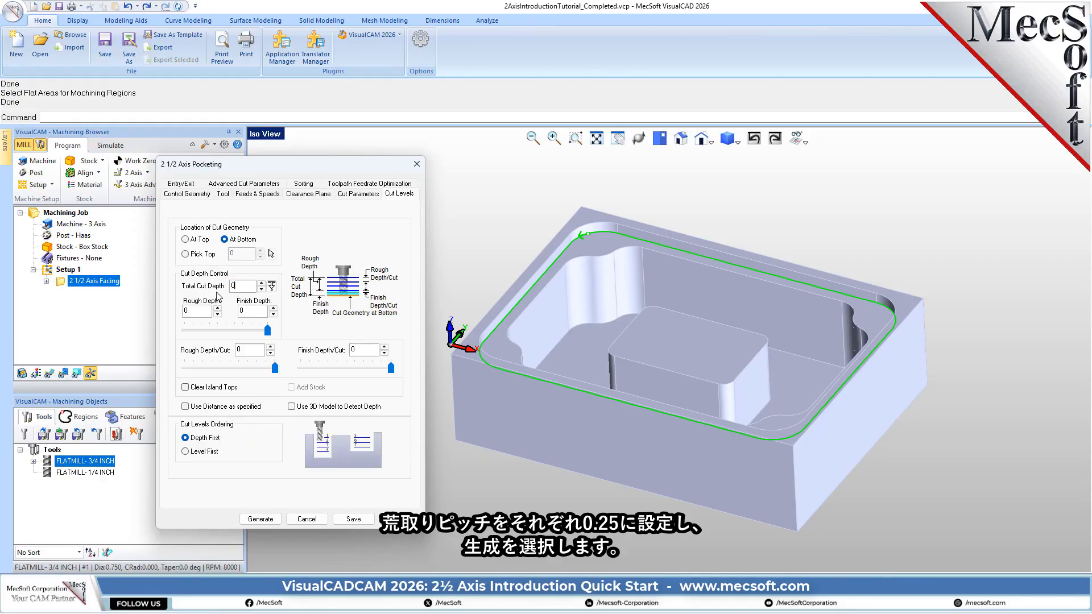
text(.25)
click(198, 311)
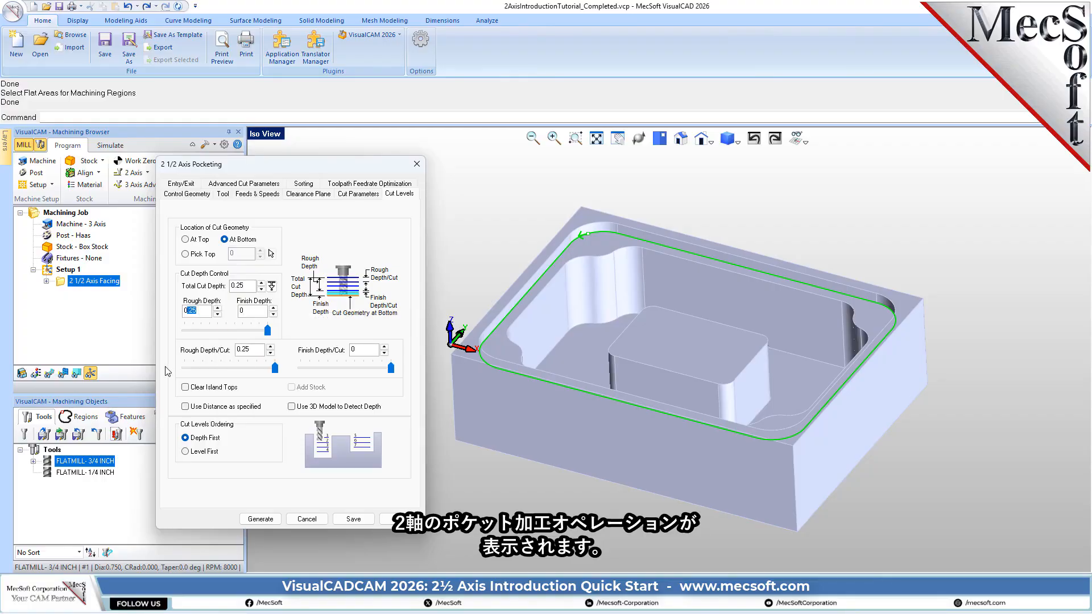
click(263, 519)
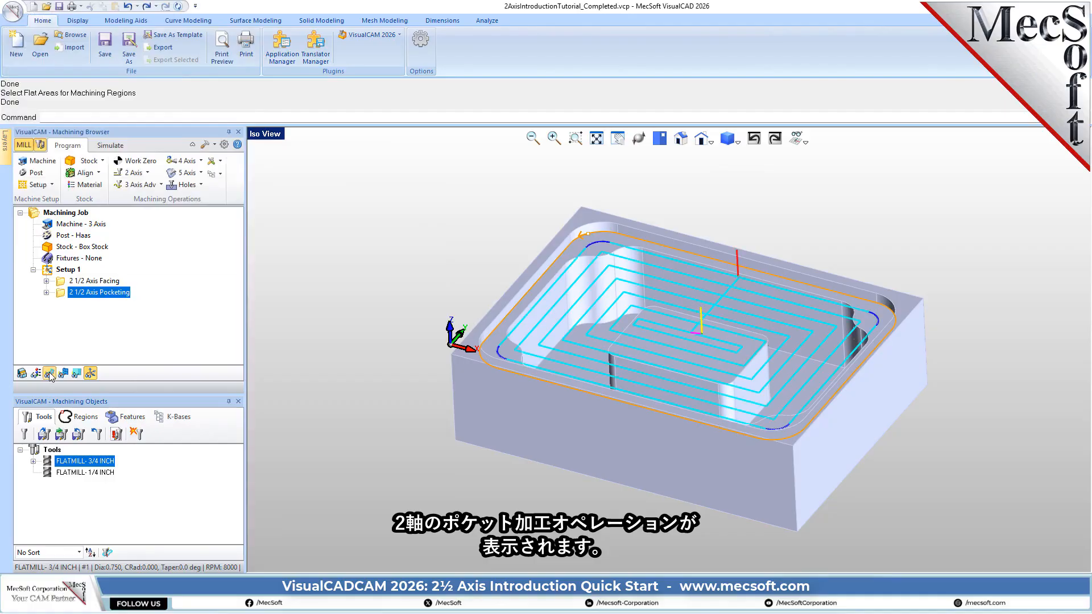
- Play the material removal simulation of the 2 1/2 Axis Pocketing operation and hide the toolpath to inspect the cut stock
mouse_move(648, 297)
middle_down()
mouse_move(653, 333)
mouse_move(648, 291)
middle_up()
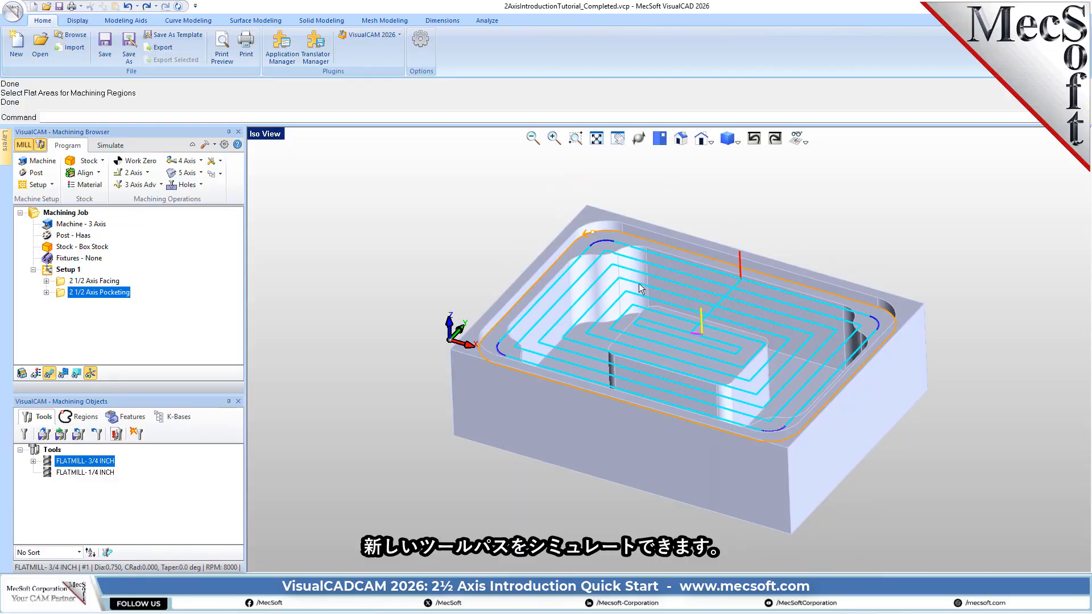
click(113, 145)
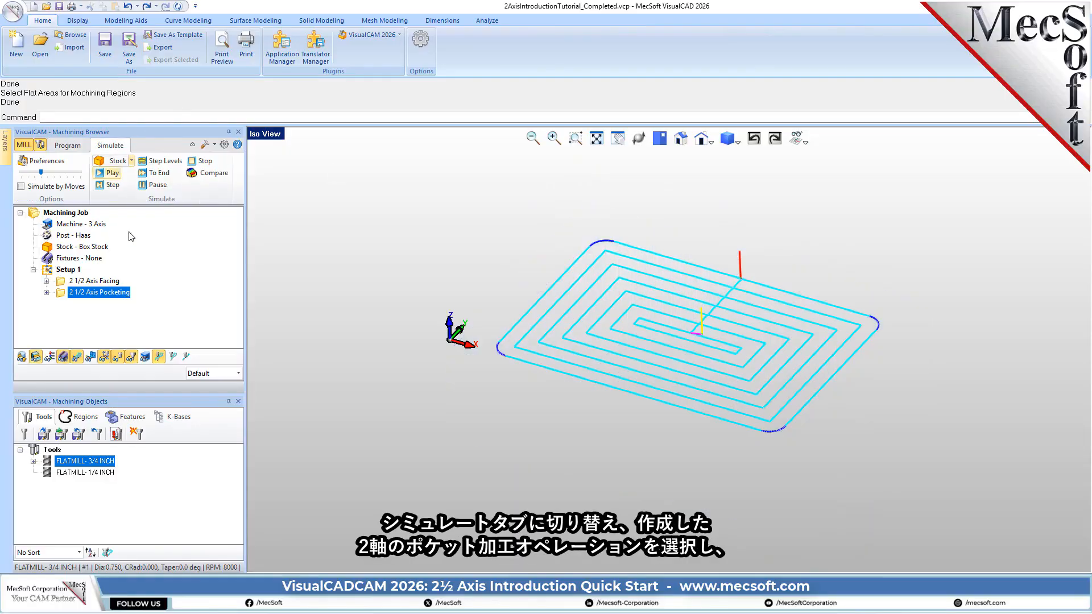
click(63, 294)
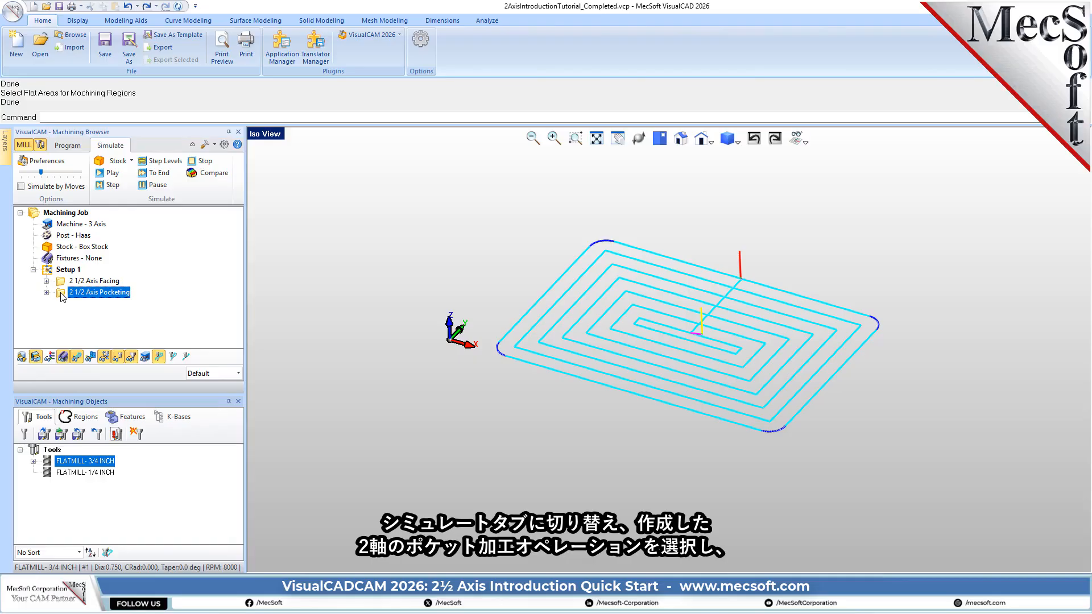
click(115, 176)
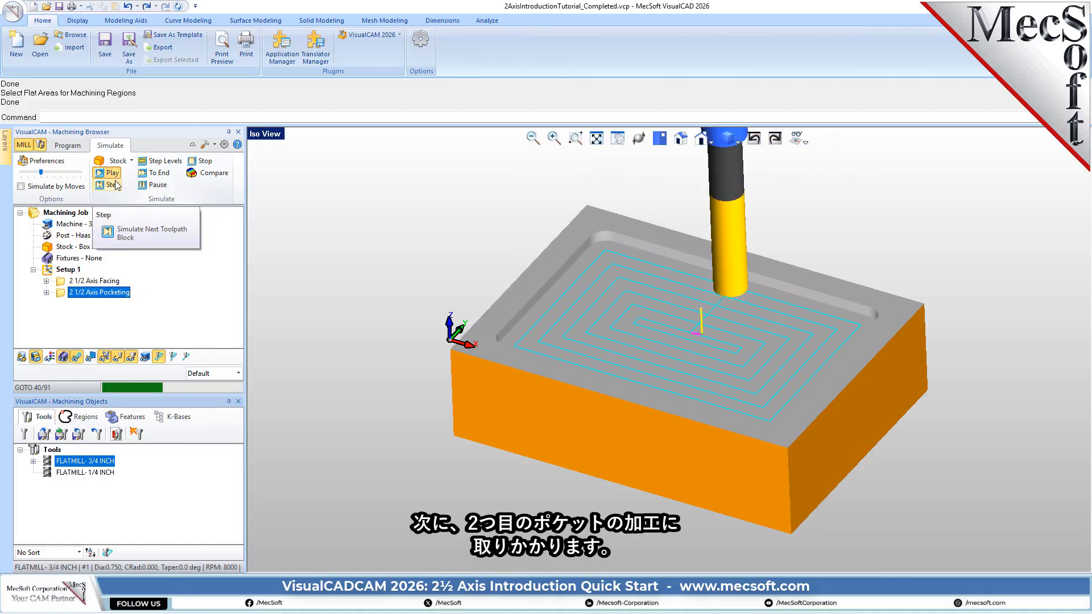
mouse_move(655, 321)
middle_down()
mouse_move(648, 364)
mouse_move(658, 323)
middle_up()
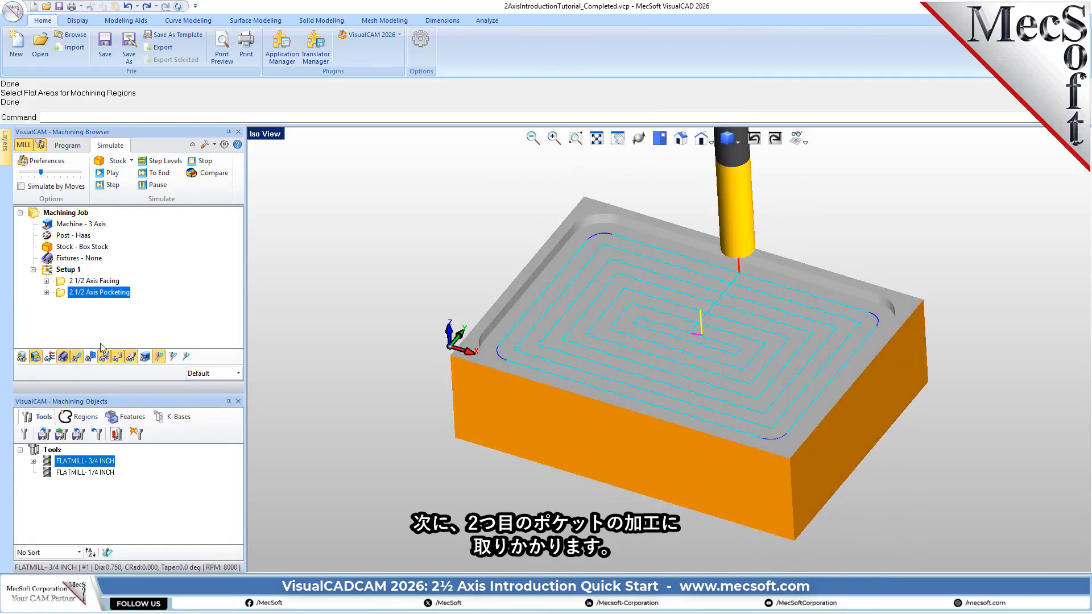
click(77, 357)
mouse_move(634, 382)
middle_down()
mouse_move(646, 349)
mouse_move(642, 382)
middle_up()
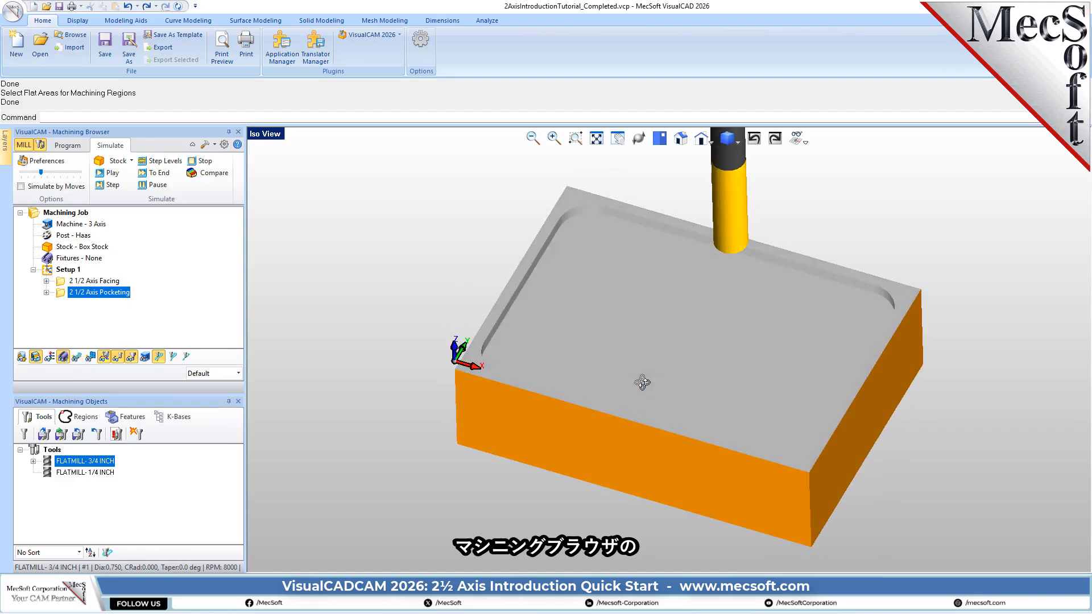
- Return to programming, duplicate the 2 1/2 Axis Pocketing operation by copy and paste, and select the copy
click(68, 145)
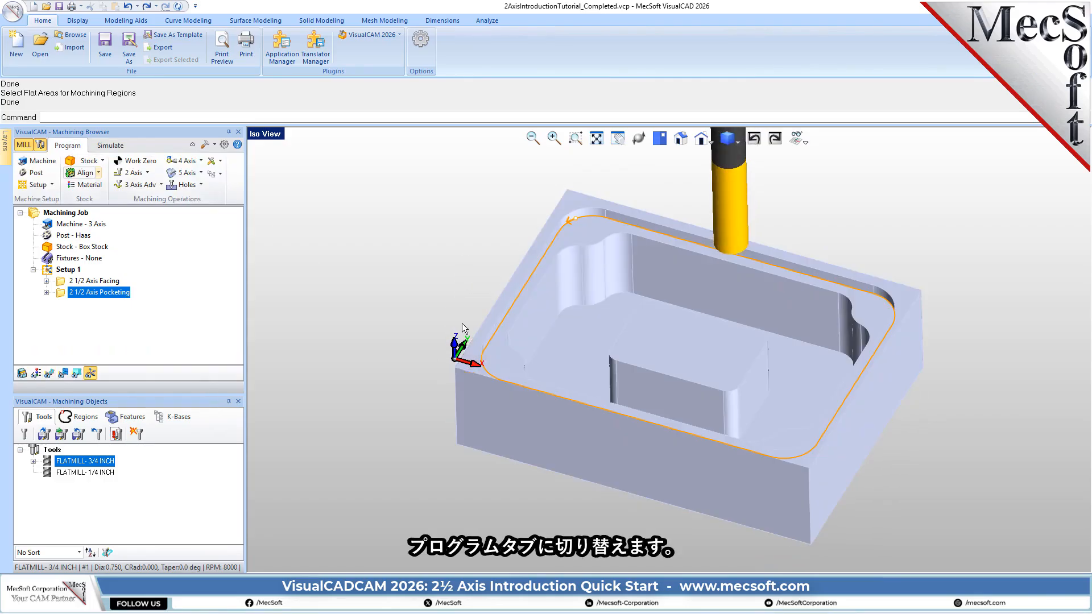
click(62, 293)
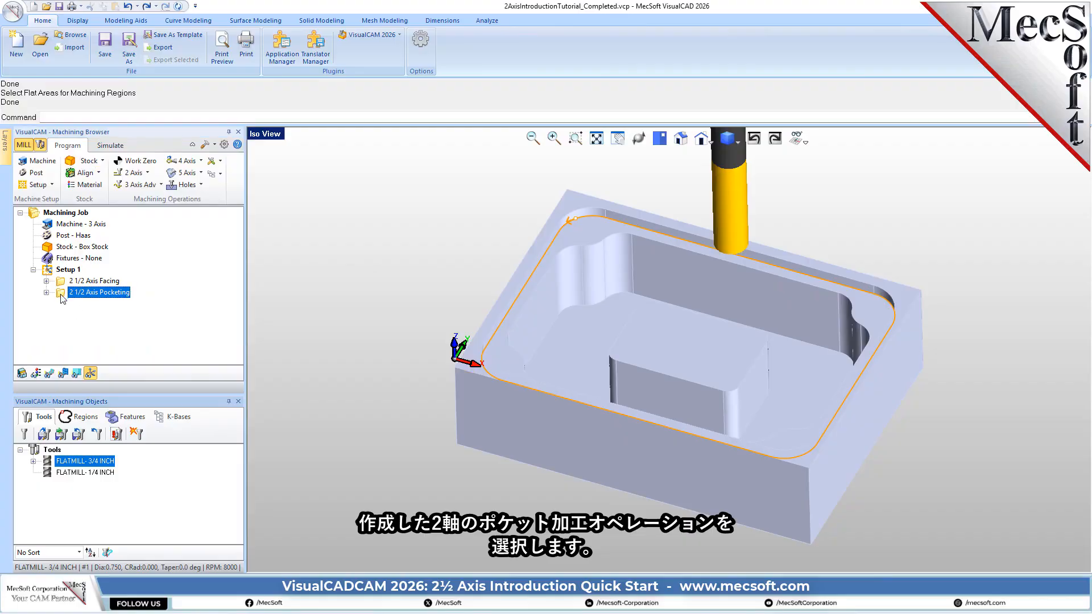
right_click(122, 297)
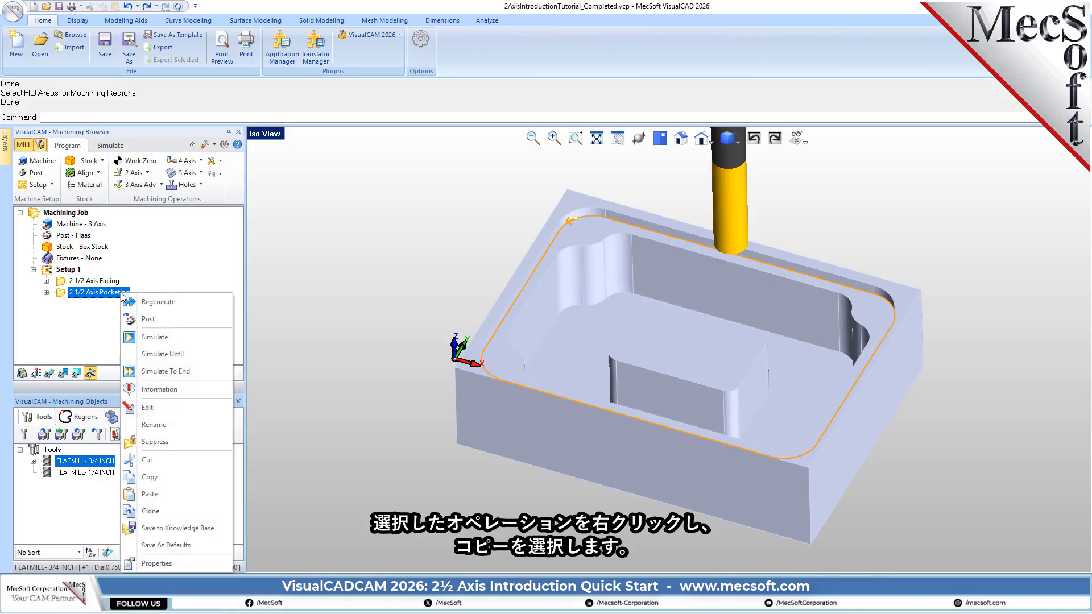
click(164, 479)
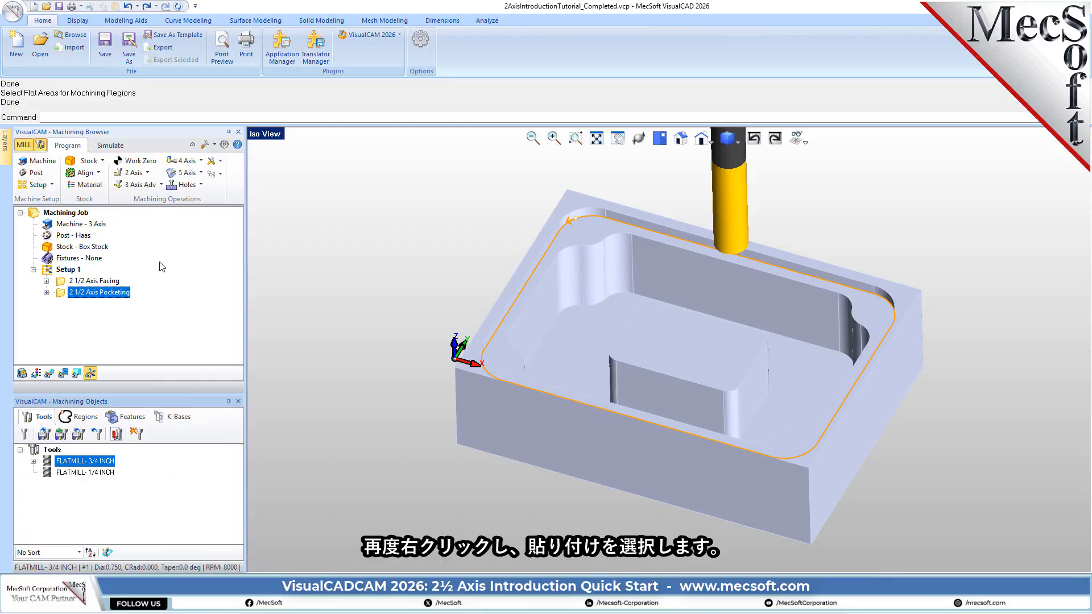
right_click(118, 293)
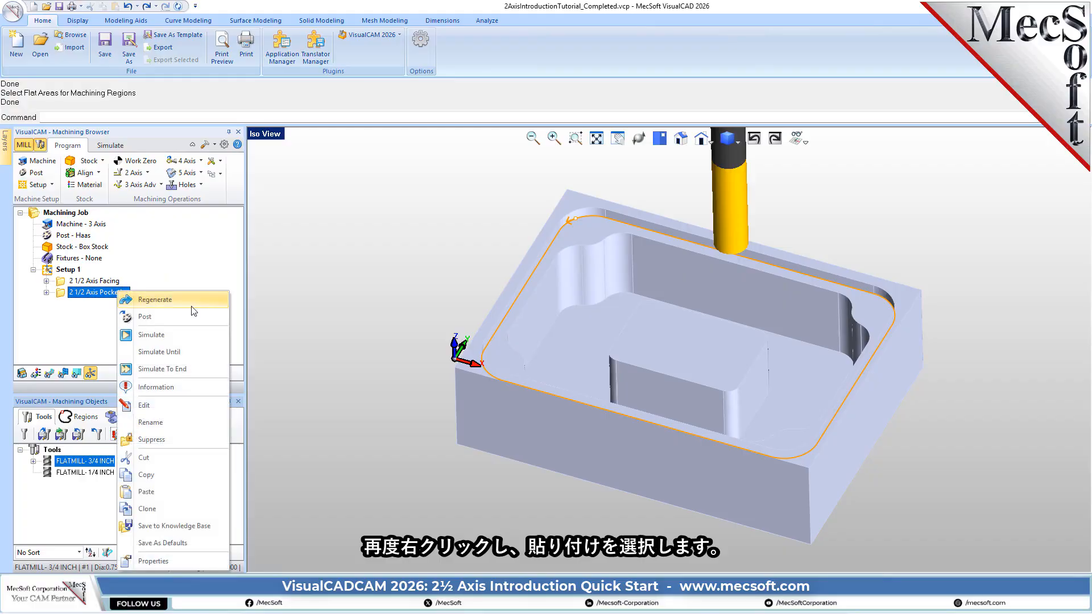
click(183, 494)
click(60, 305)
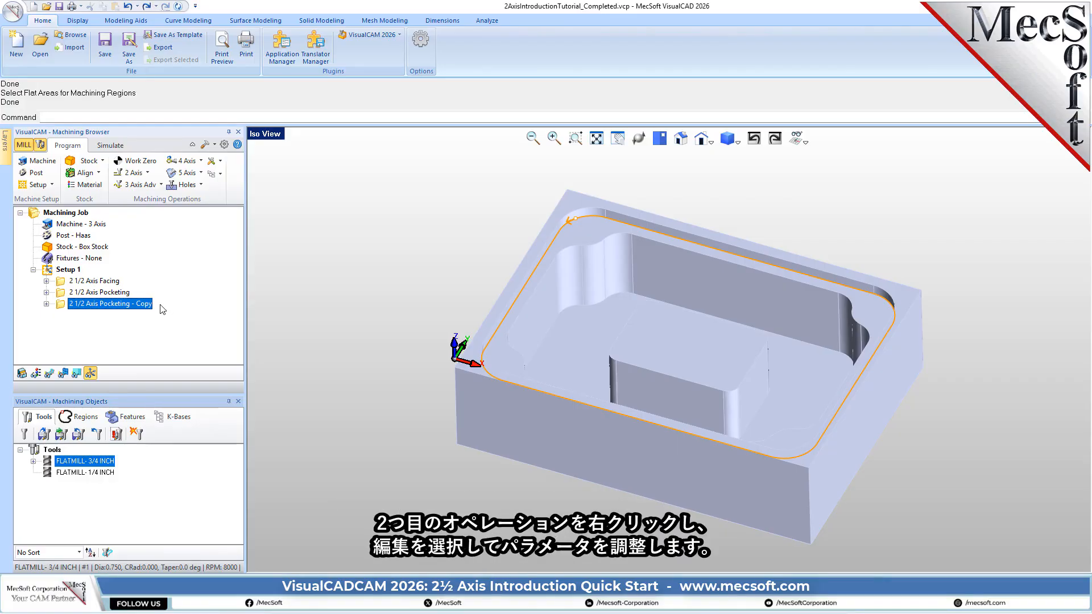
- Edit the copied pocketing operation and replace its part region with the predefined Flat Area Region 6
right_click(147, 314)
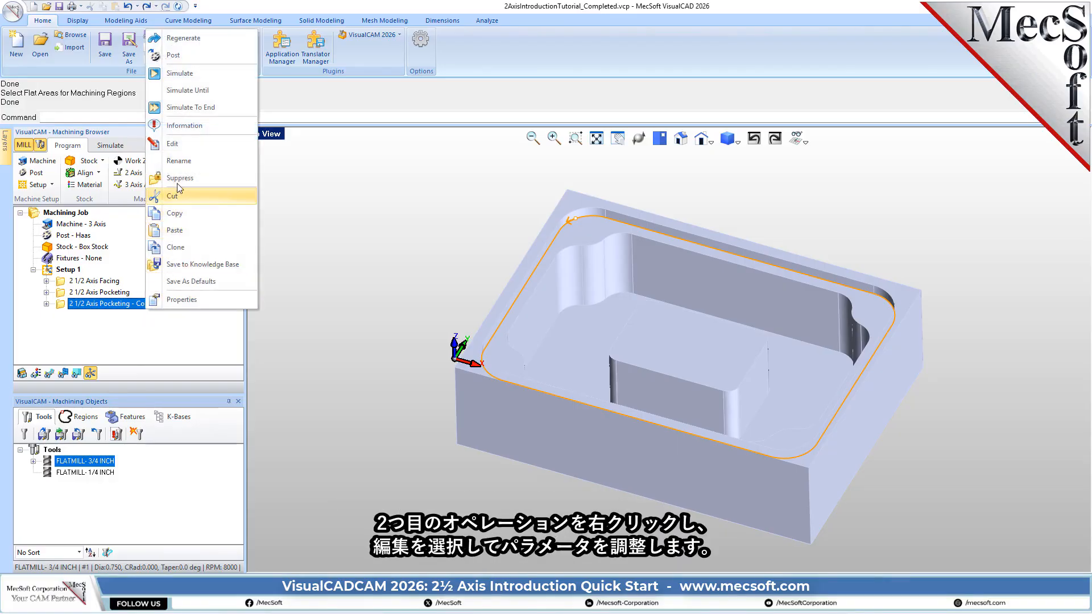
click(176, 143)
drag(178, 154, 314, 155)
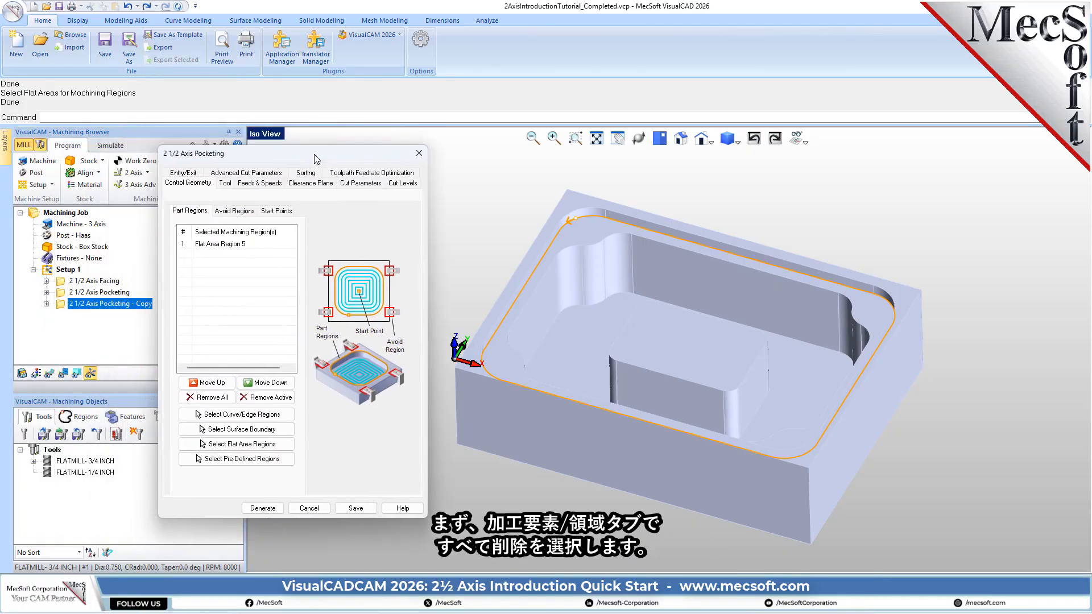
click(210, 398)
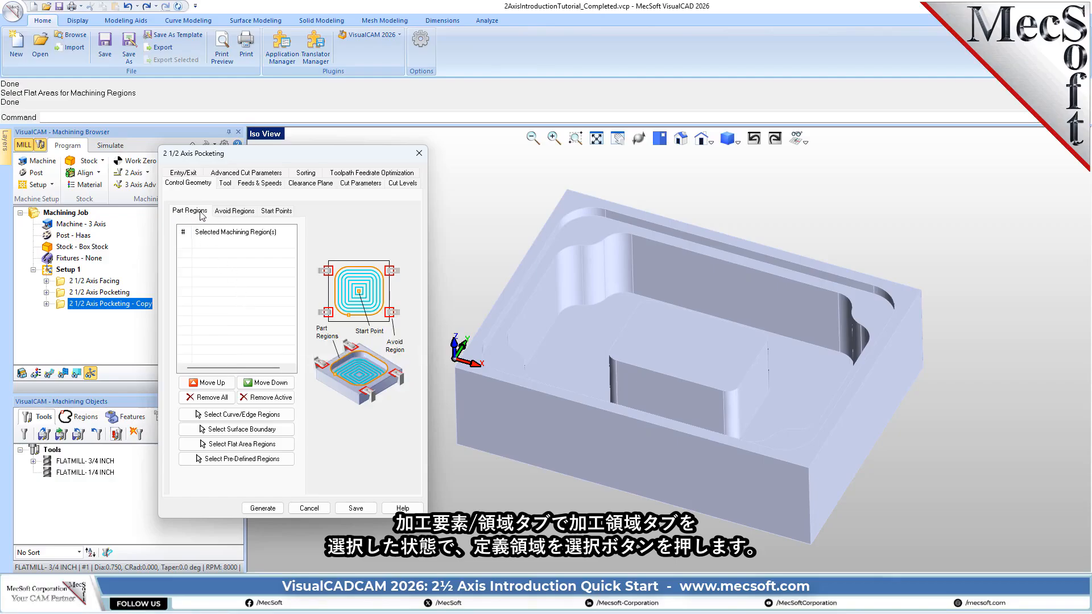
click(279, 466)
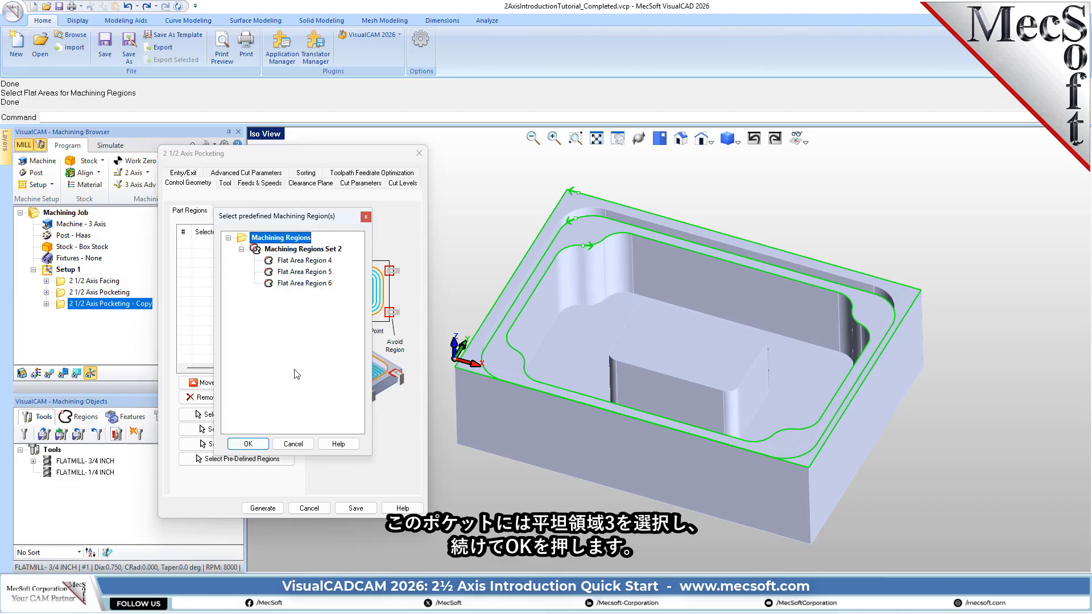
click(276, 285)
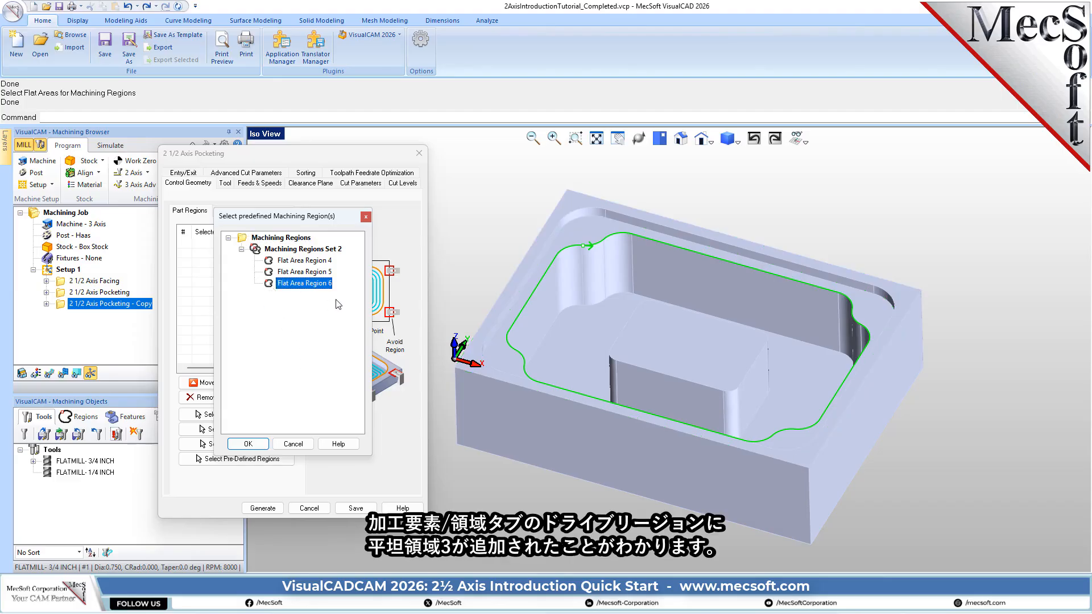
click(256, 445)
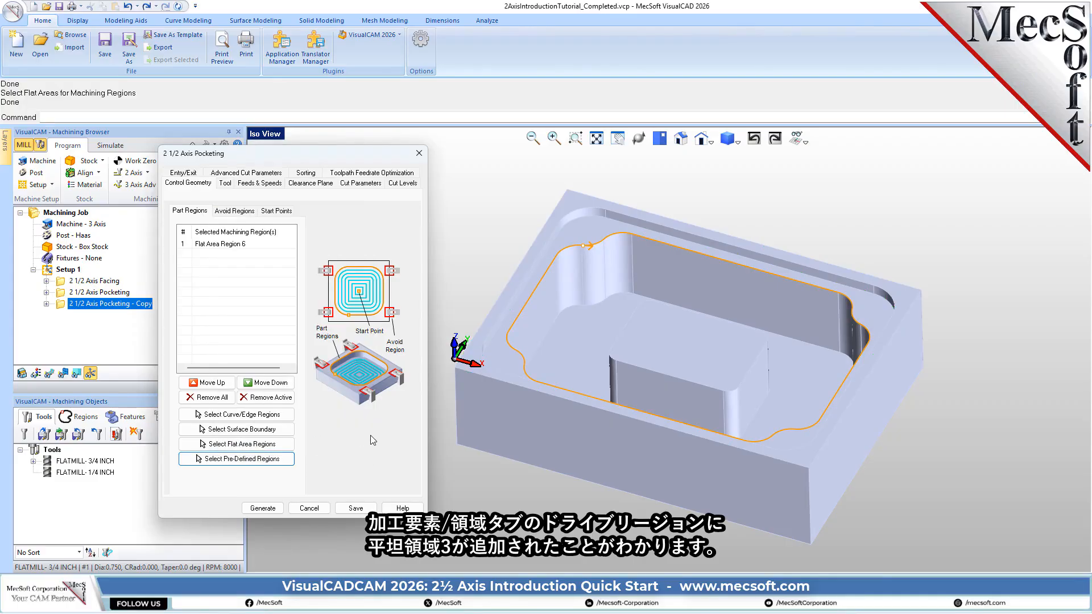
click(234, 245)
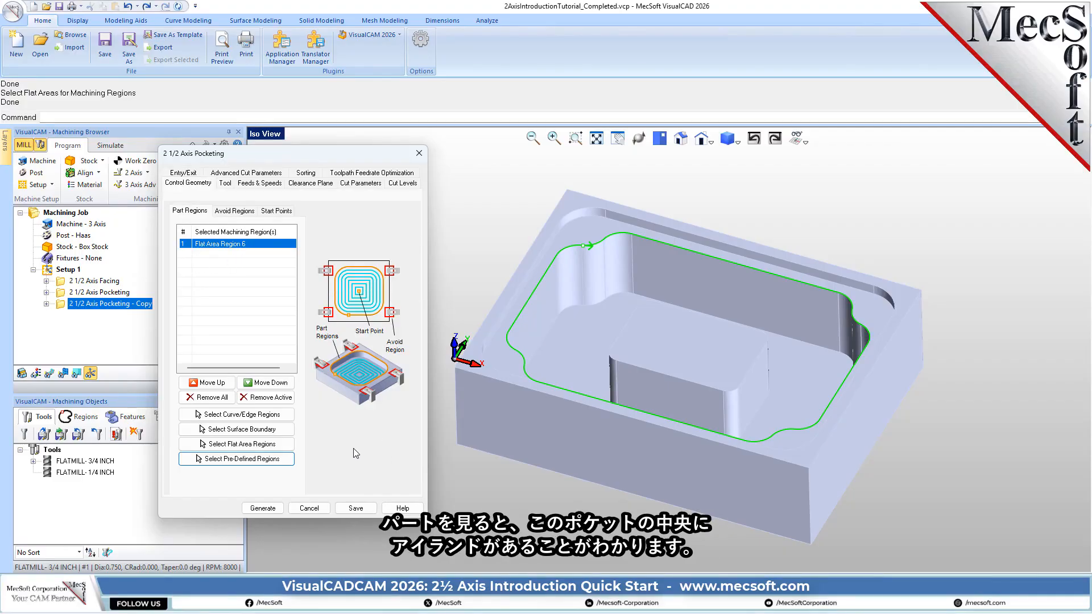
- Add the flat face on top of the island as a second part region and highlight each listed region in turn
middle_drag(608, 419, 707, 335)
middle_drag(711, 419, 695, 373)
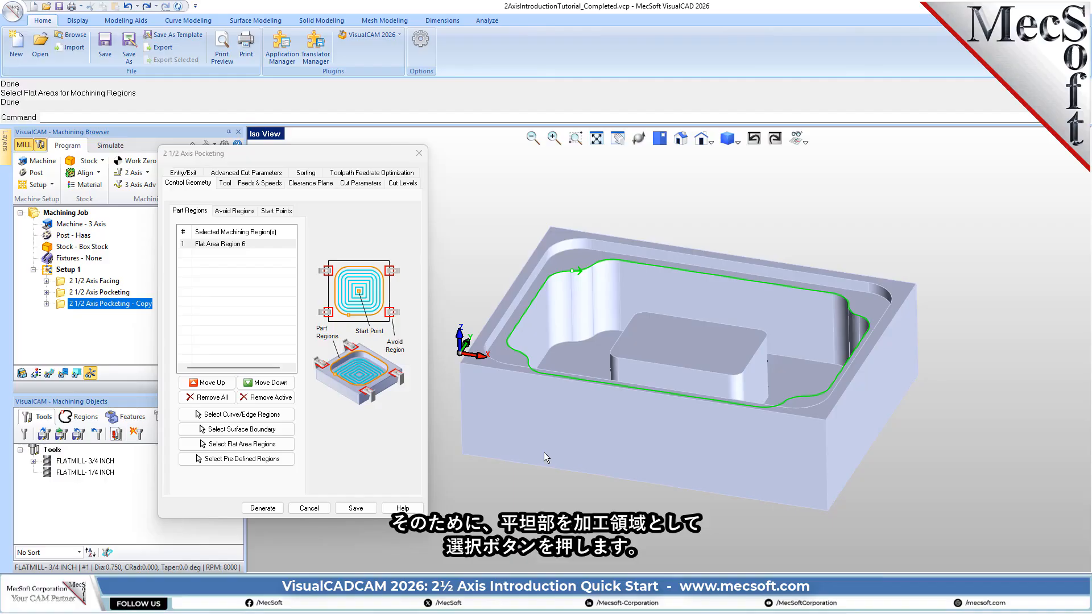
click(282, 445)
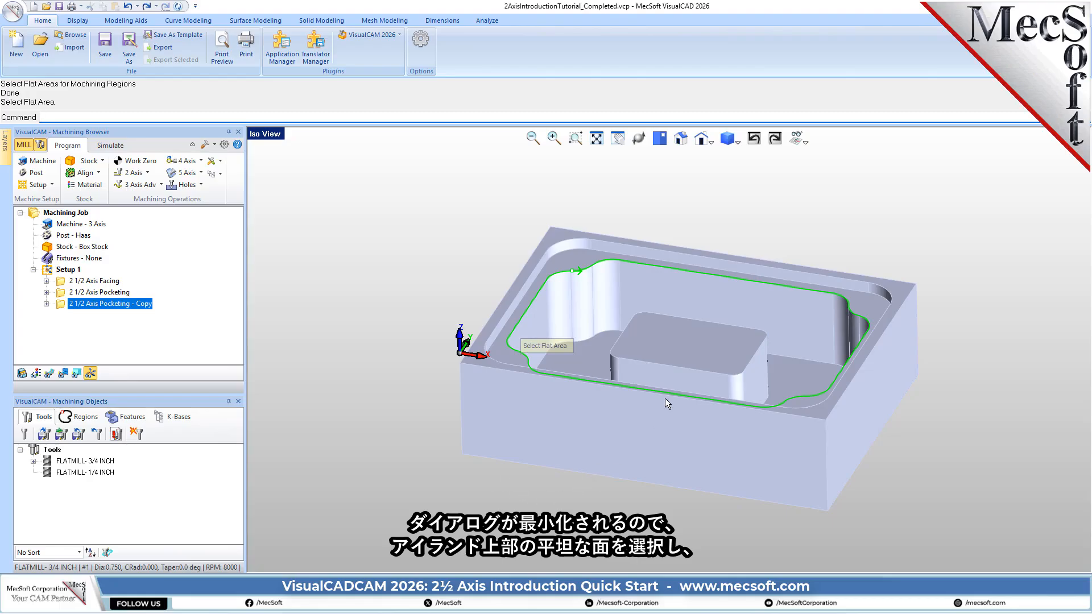
click(681, 343)
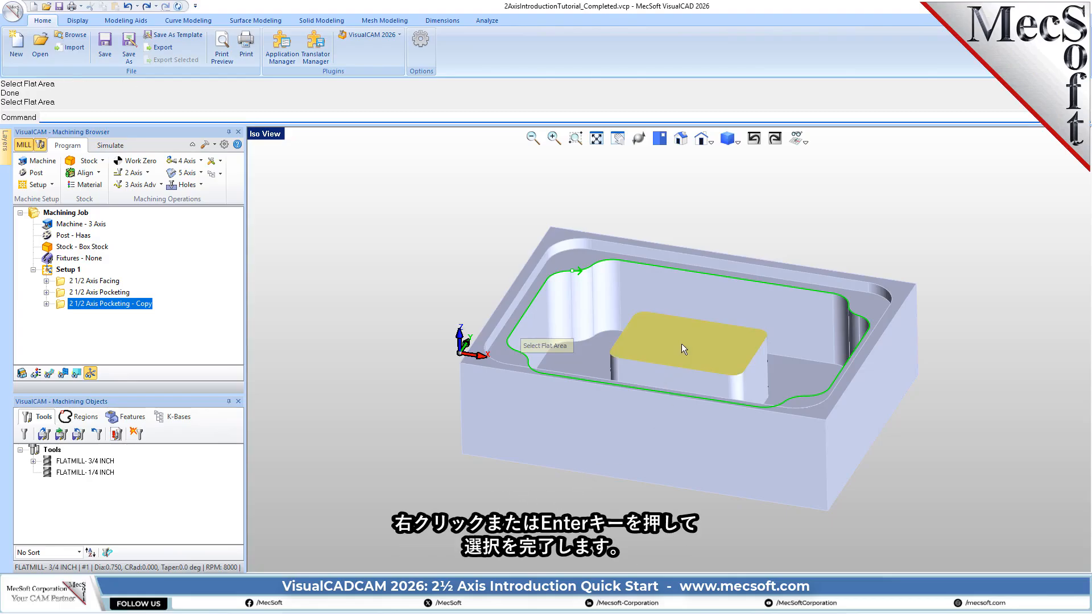
right_click(681, 344)
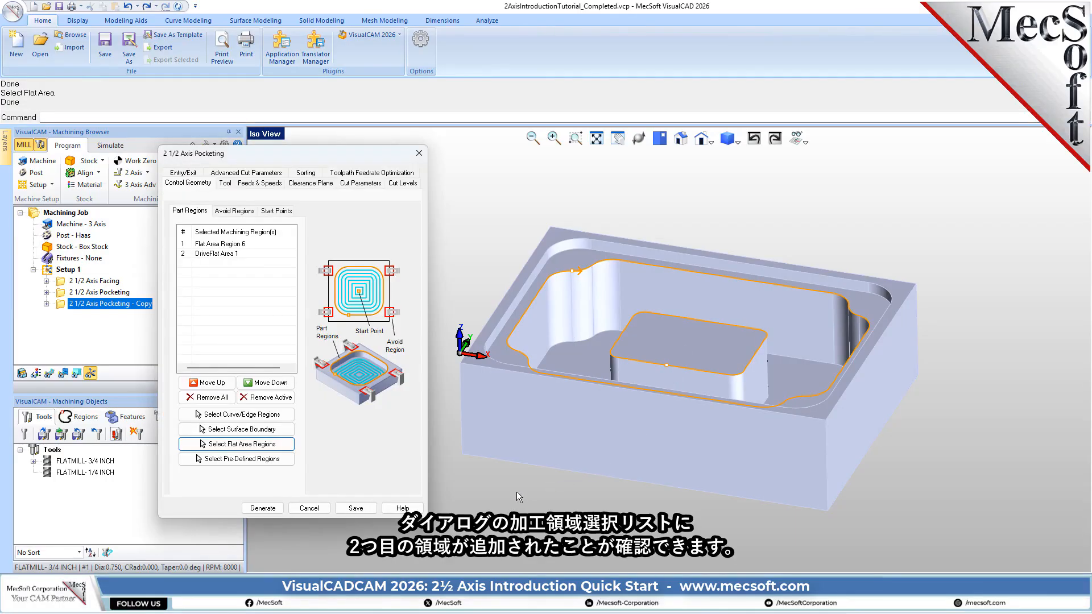
mouse_move(631, 456)
middle_down()
mouse_move(630, 470)
mouse_move(629, 449)
middle_up()
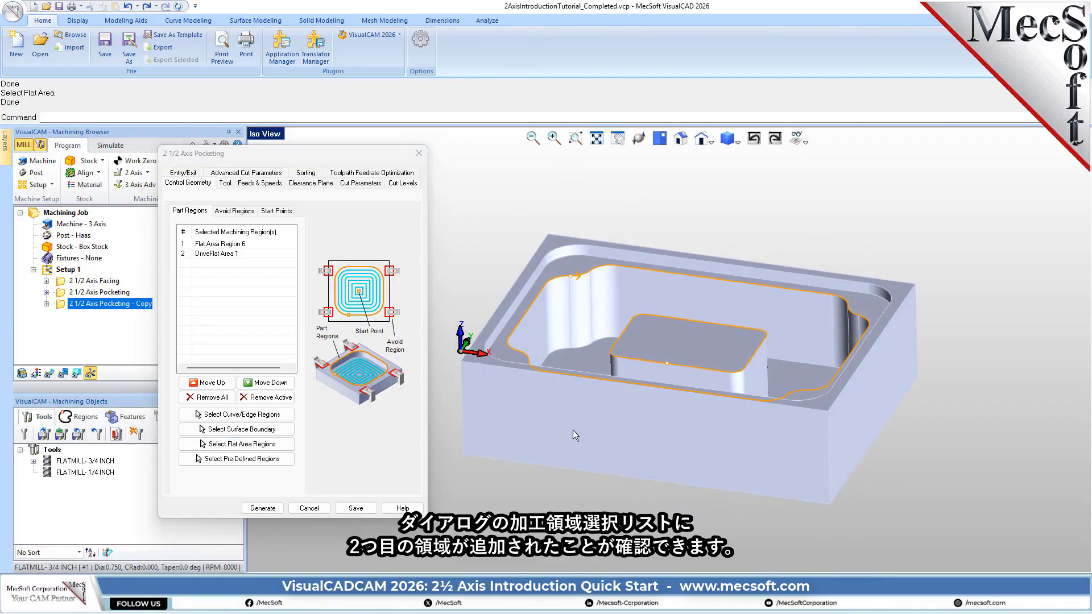
click(217, 255)
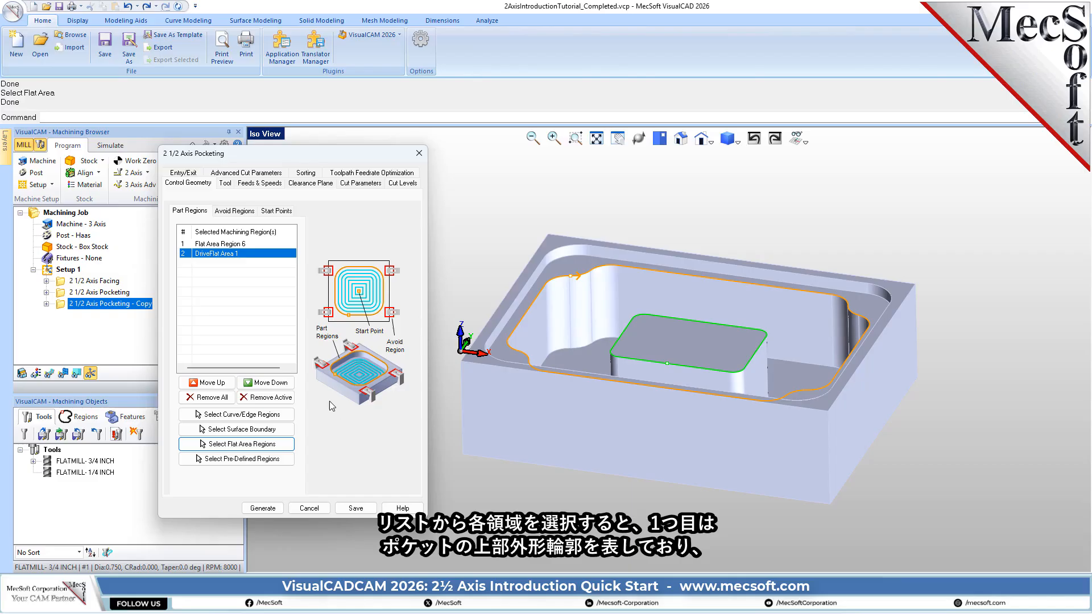
click(219, 246)
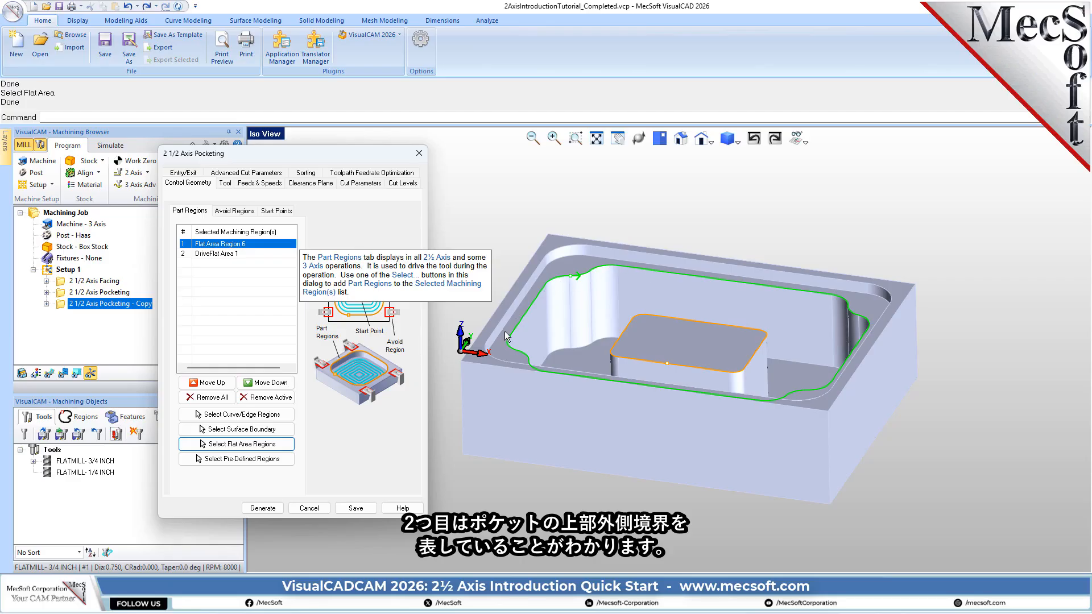
click(228, 254)
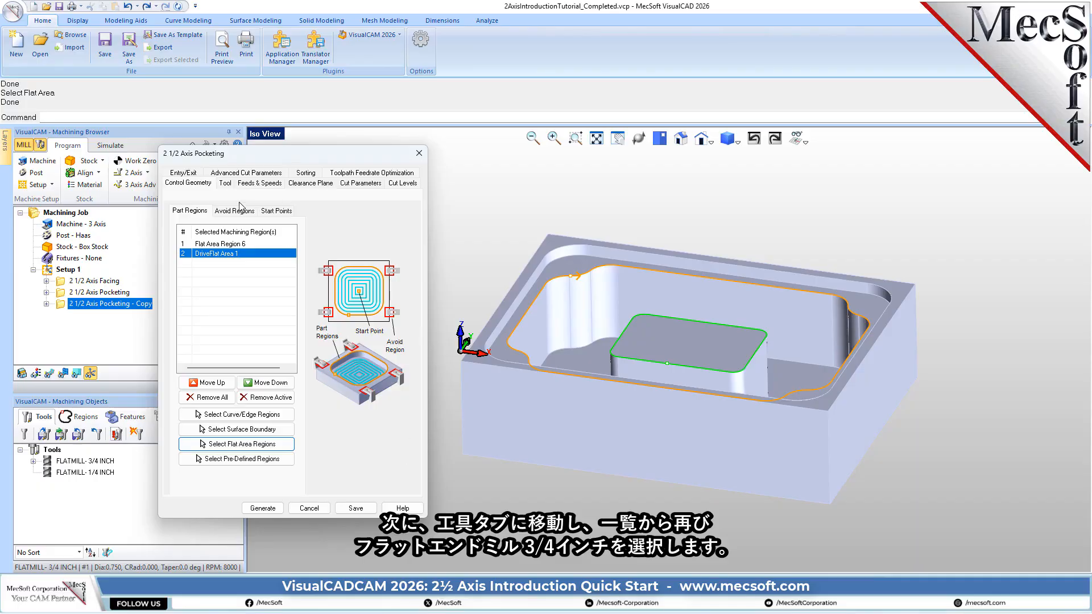
- Use the FLATMILL- 3/4 INCH tool for the copied pocketing operation and set the stock to 0.025
click(225, 183)
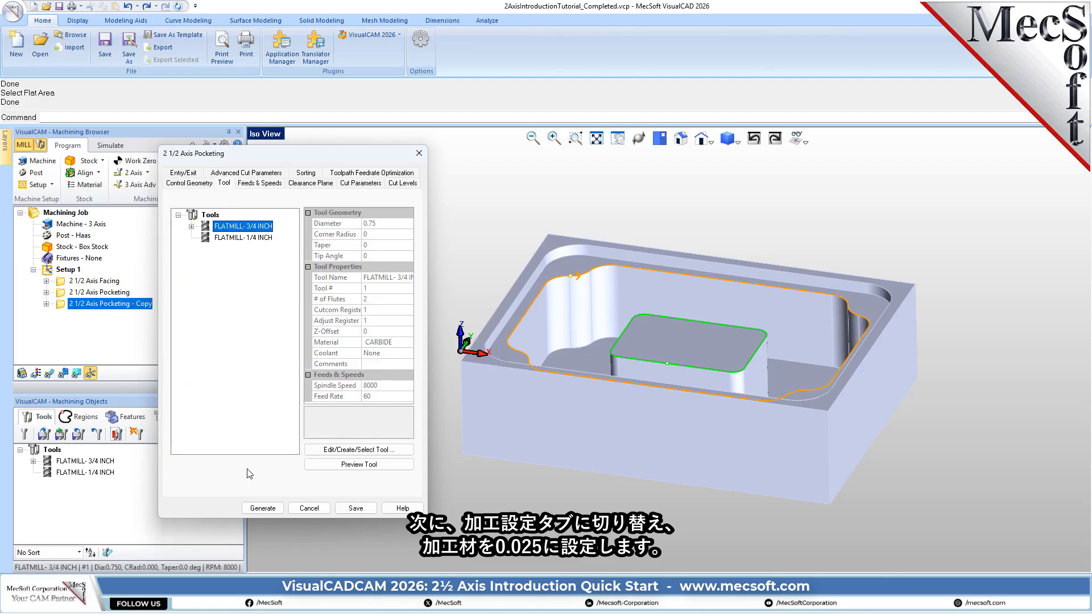
click(363, 184)
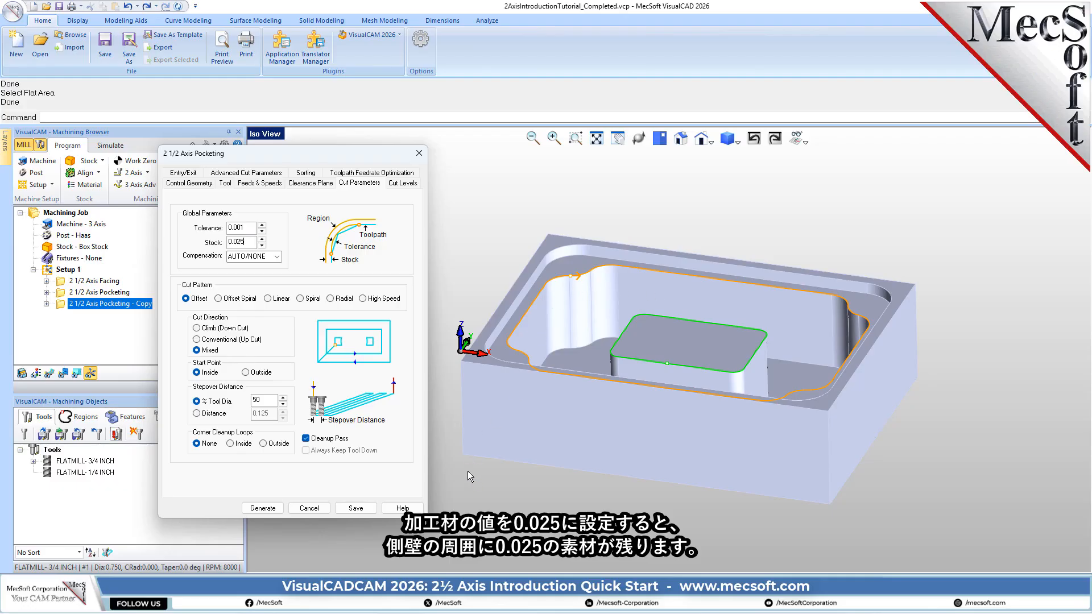
middle_drag(470, 465, 684, 374)
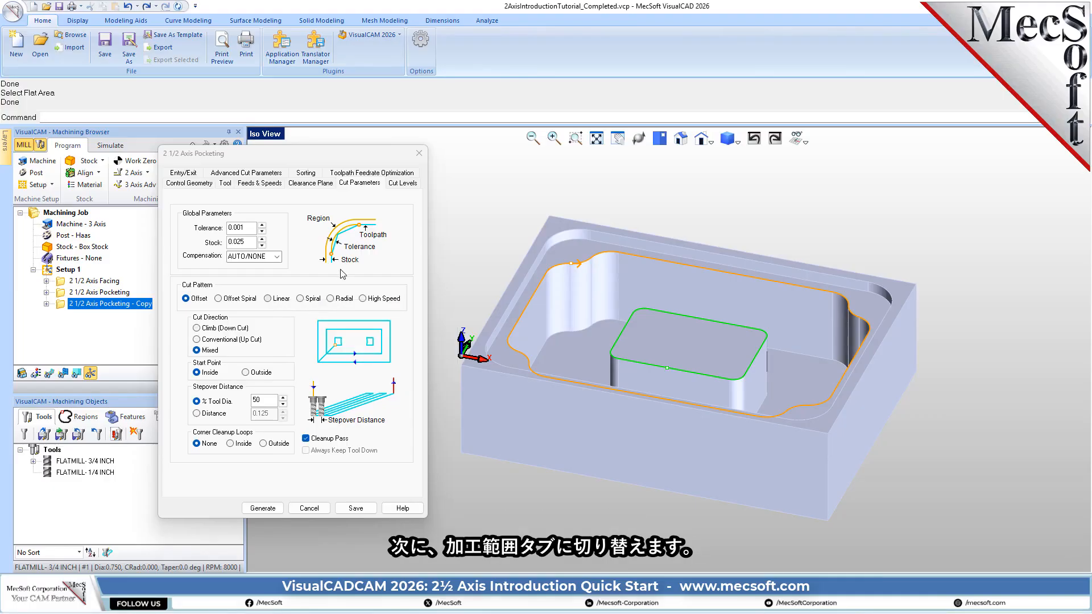
click(402, 183)
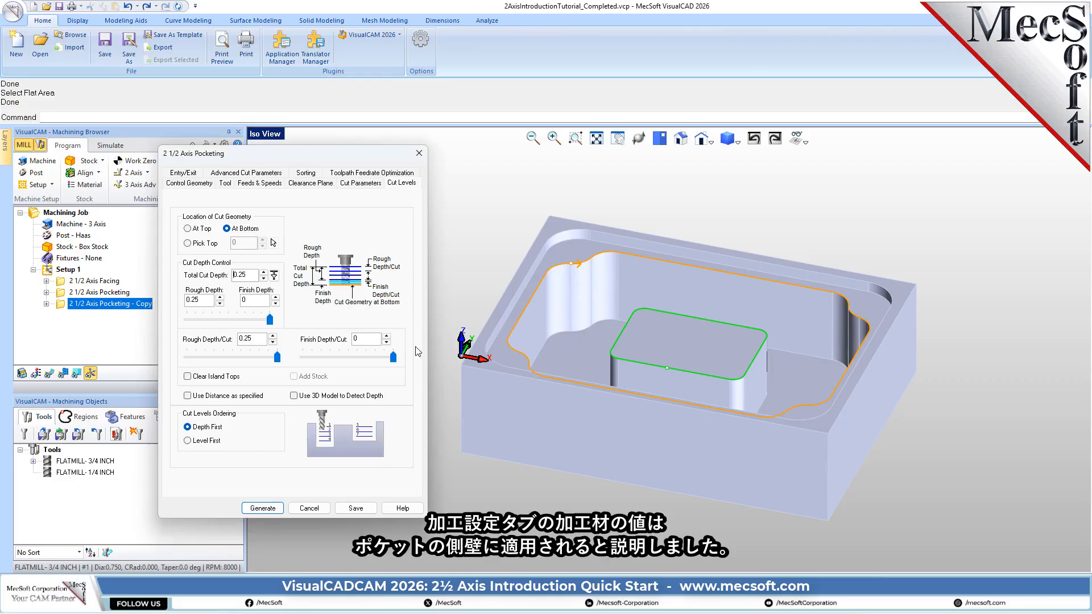
click(367, 183)
drag(249, 243, 208, 245)
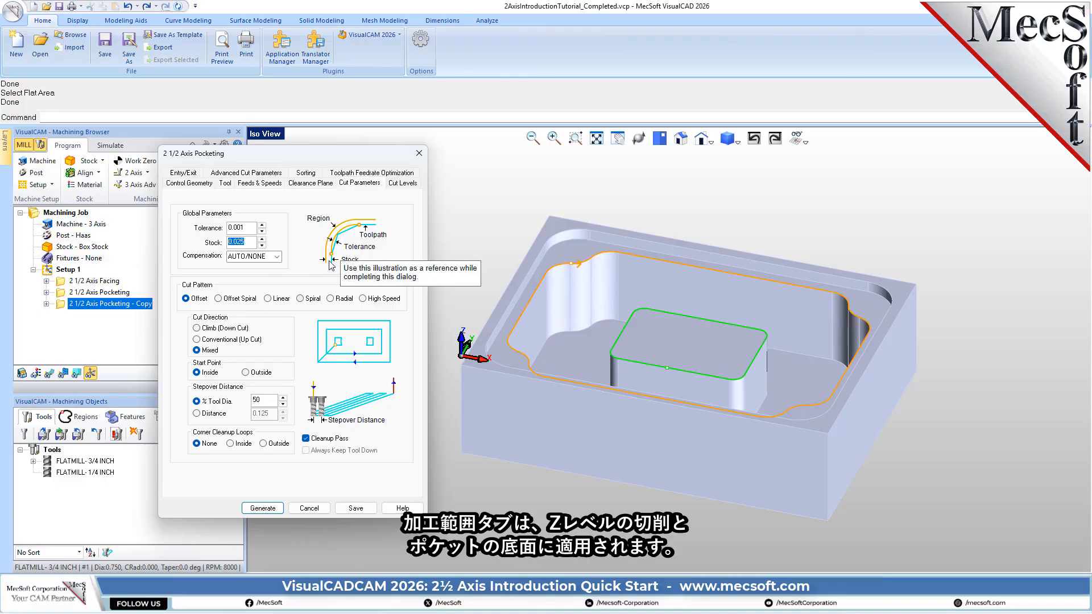
- Set the cut geometry location At Top and define the total cut depth of 1.75 by picking points on the pocket's top edge and floor
click(401, 183)
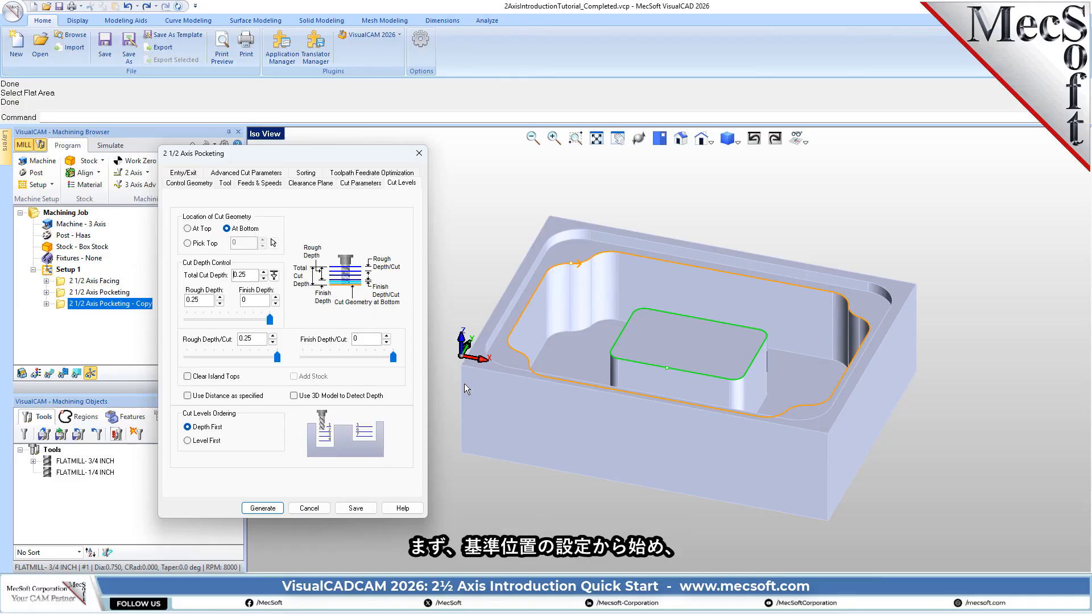
click(201, 231)
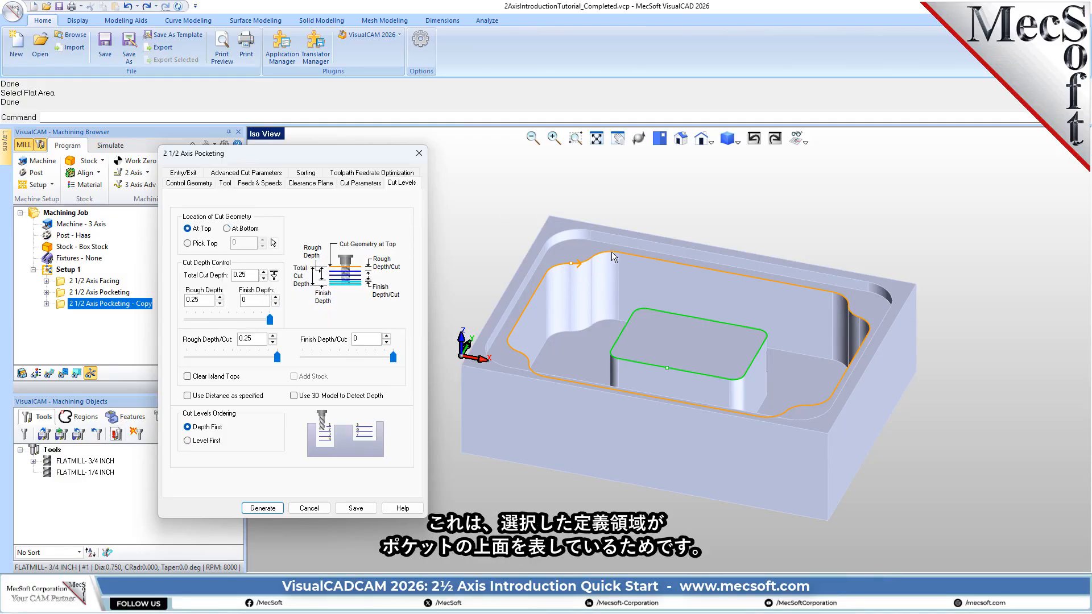
mouse_move(738, 349)
middle_down()
mouse_move(752, 322)
mouse_move(739, 352)
middle_up()
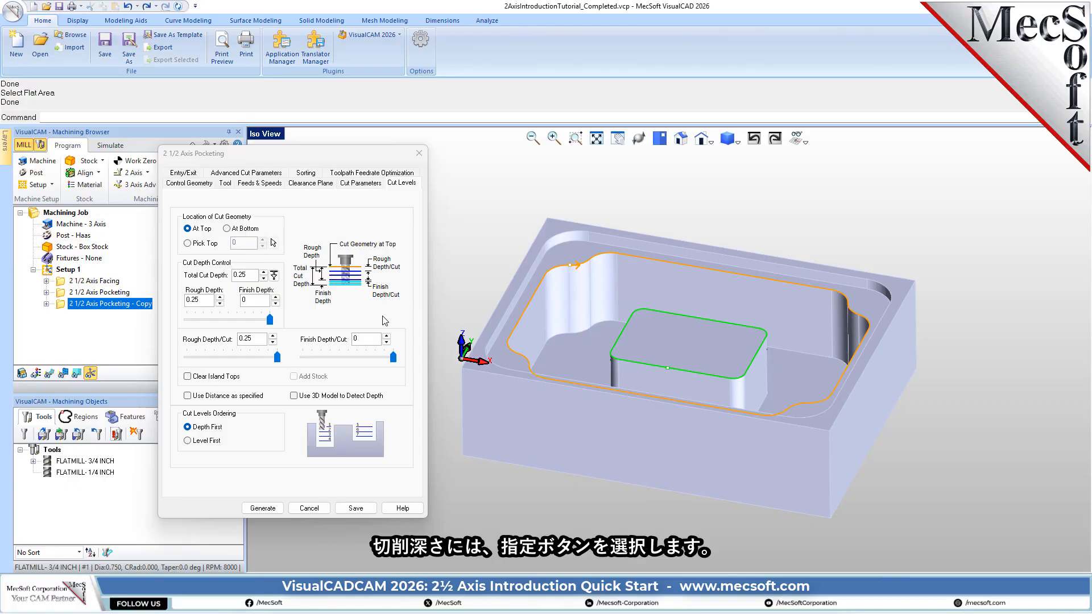
click(274, 277)
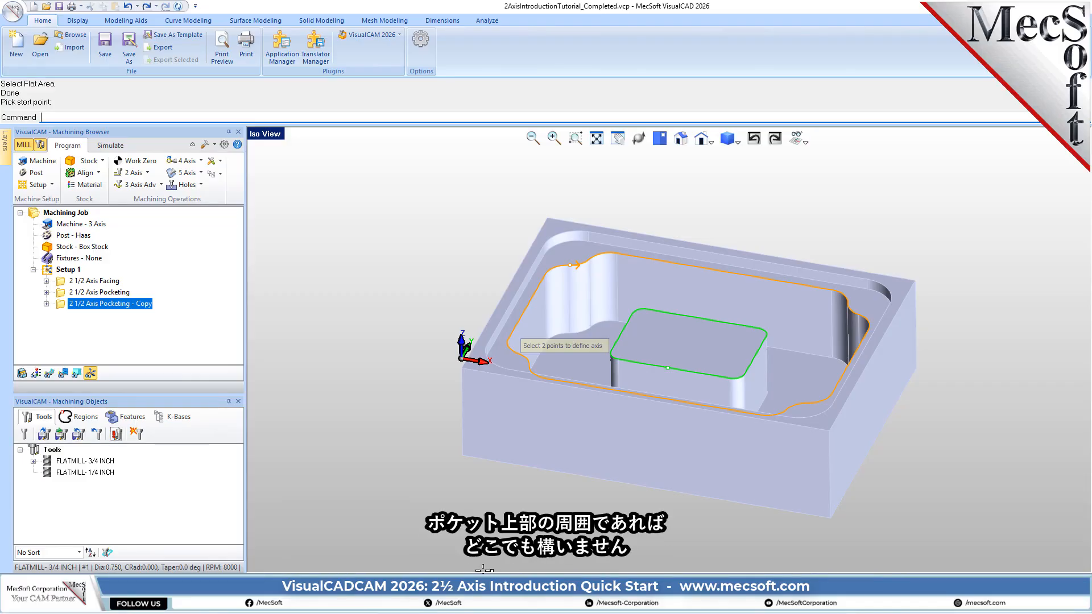
click(545, 276)
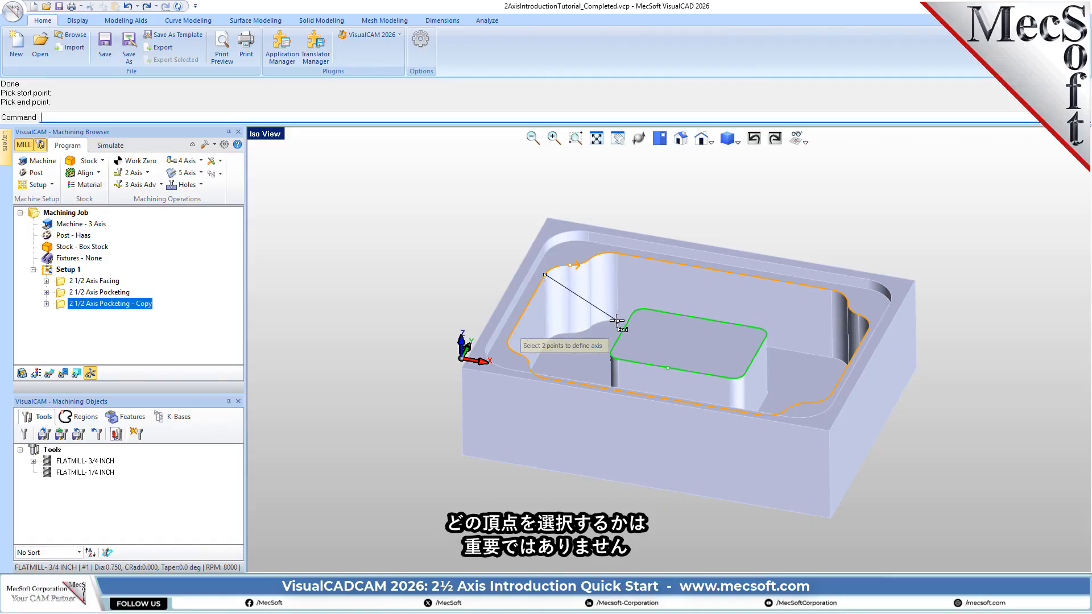
click(592, 328)
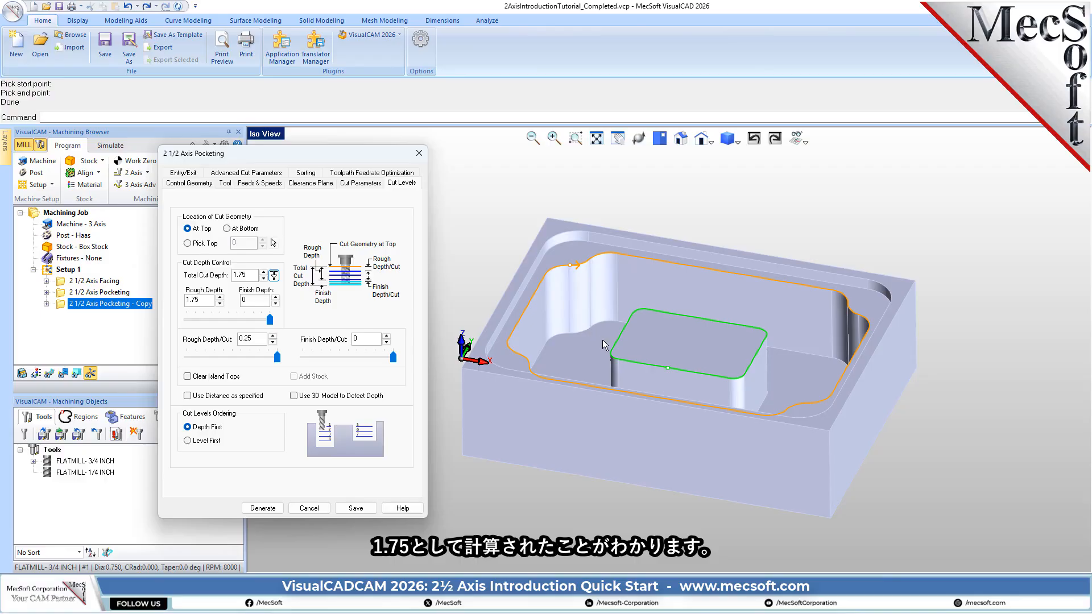
- Enable Clear Island Tops, check the 1.75 rough depth, 0.25 rough depth per cut and zero finish values, and generate the toolpath
drag(247, 275, 227, 279)
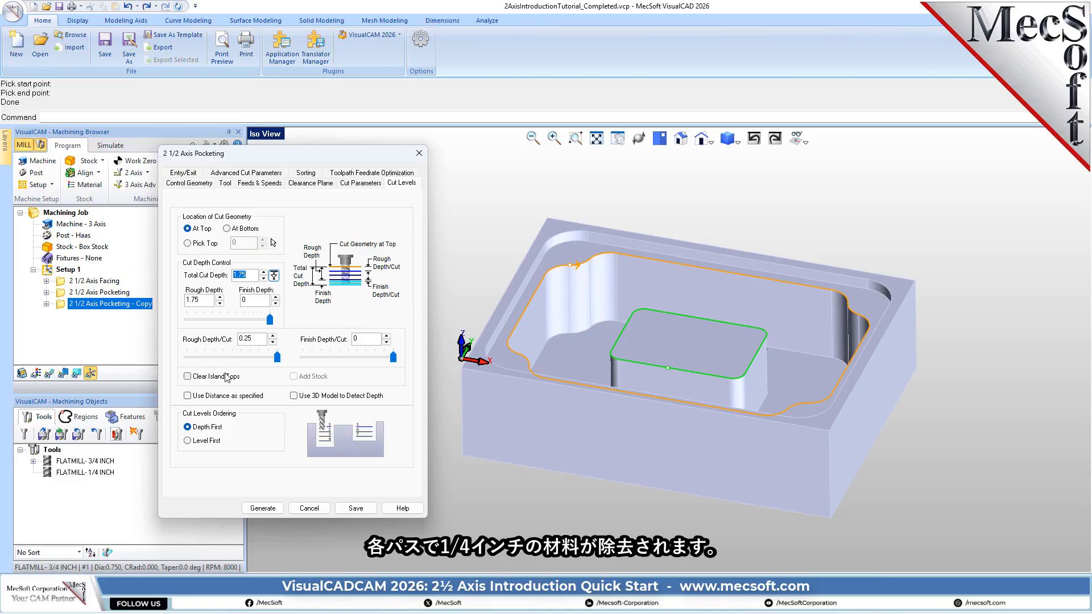
click(262, 341)
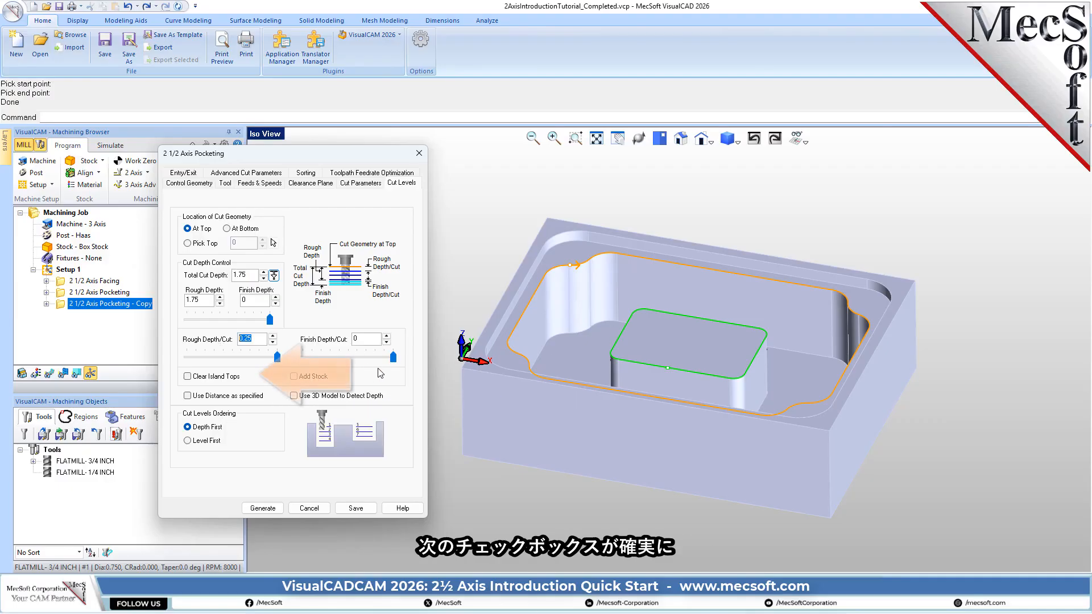
click(191, 377)
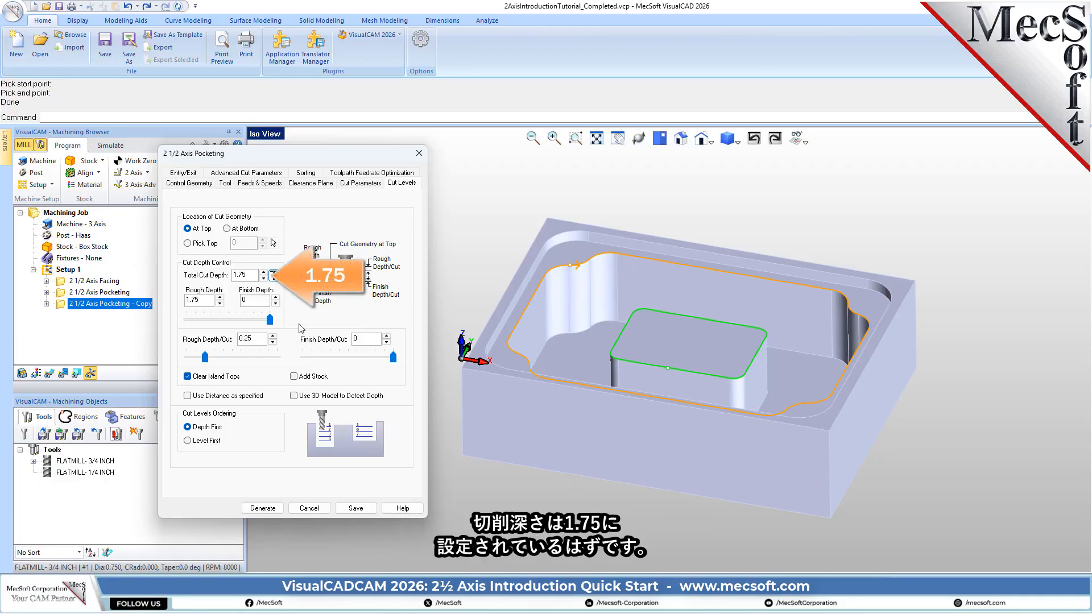
double_click(247, 274)
double_click(203, 300)
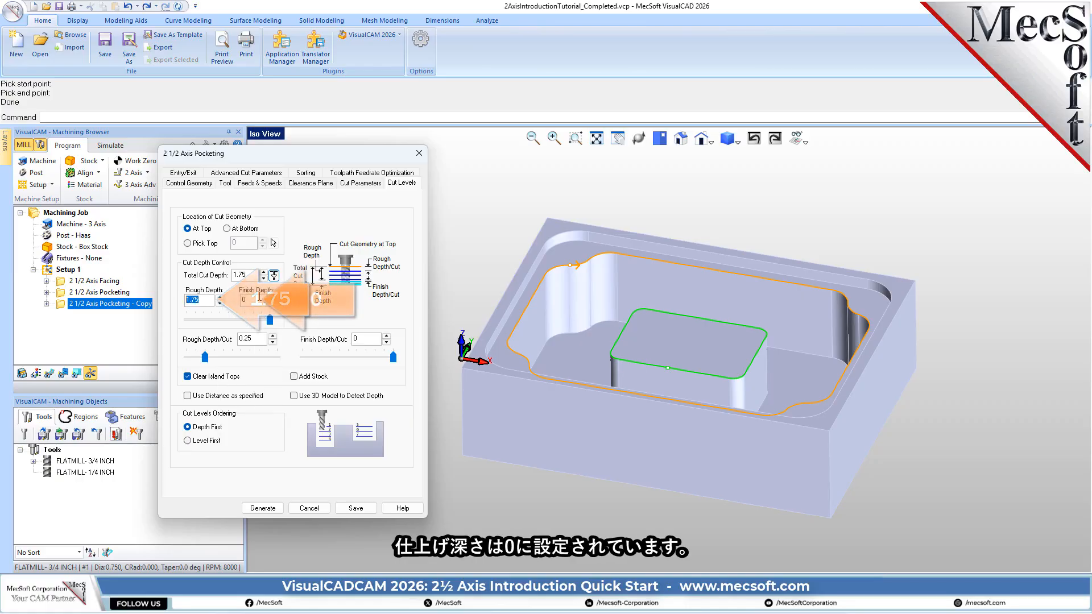
double_click(254, 300)
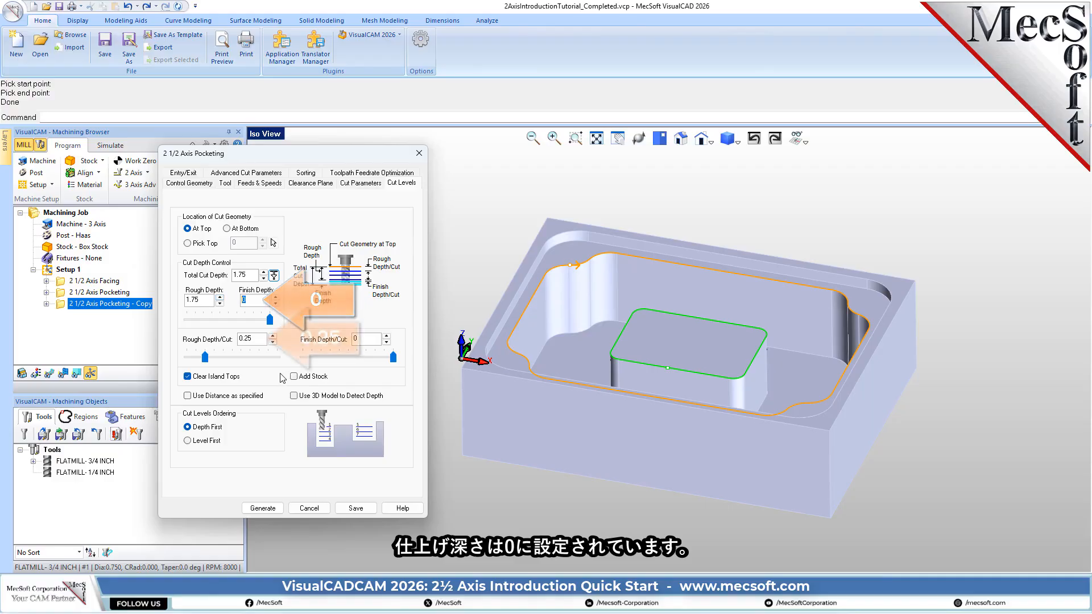
double_click(255, 338)
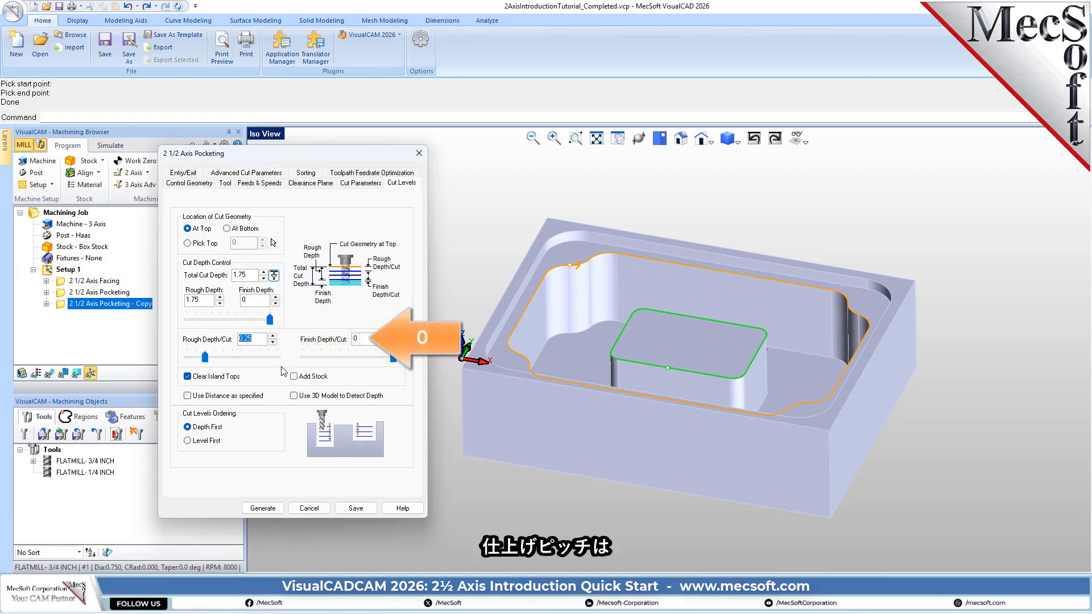
double_click(356, 339)
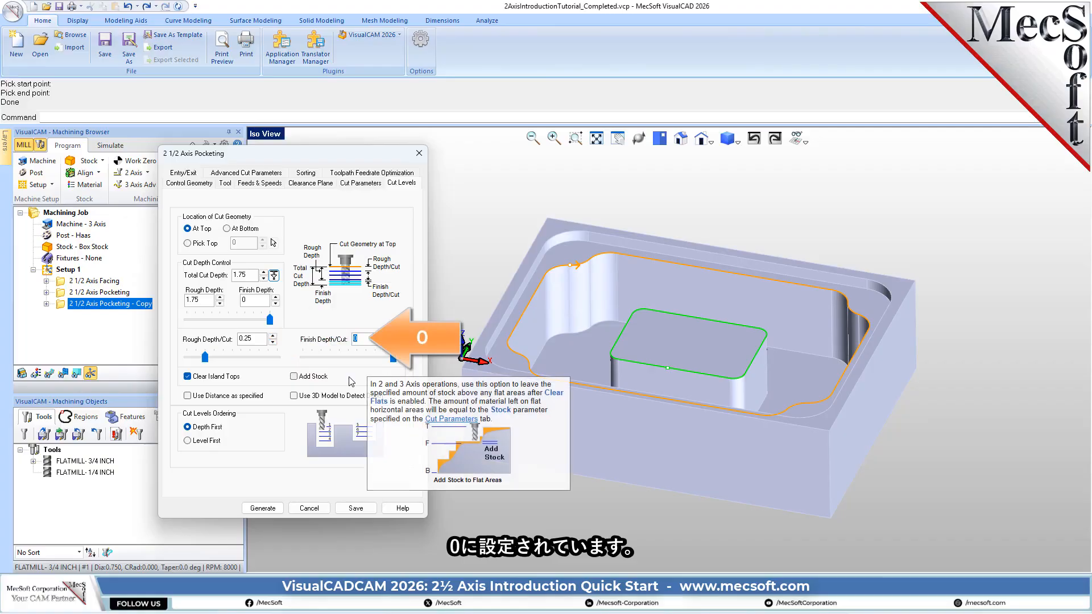
click(266, 508)
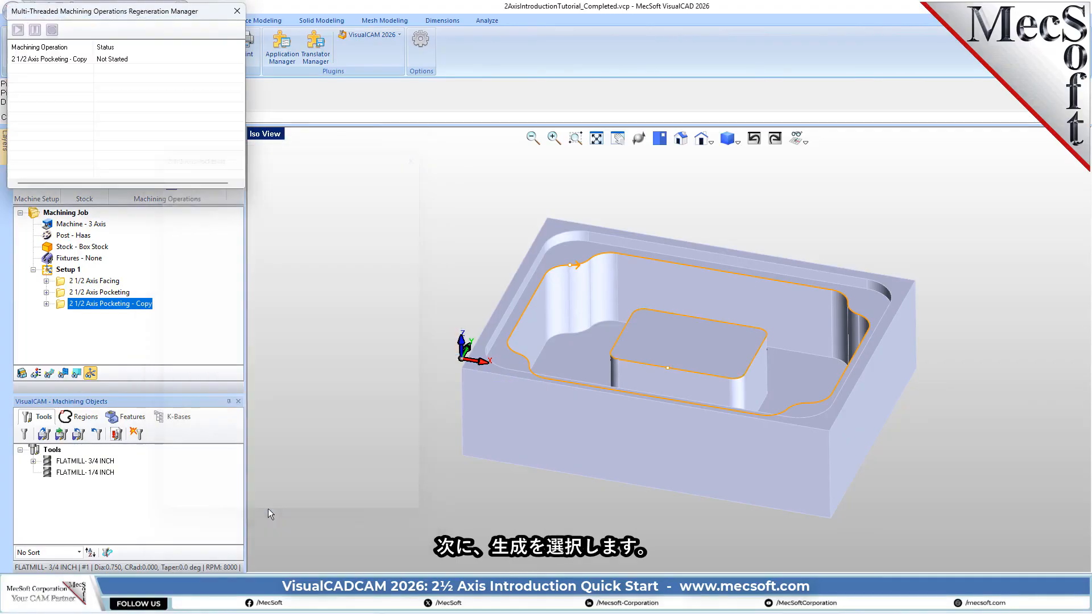
- Toggle the visibility of the copied pocketing operation's toolpath and leave it shown over the part
click(51, 374)
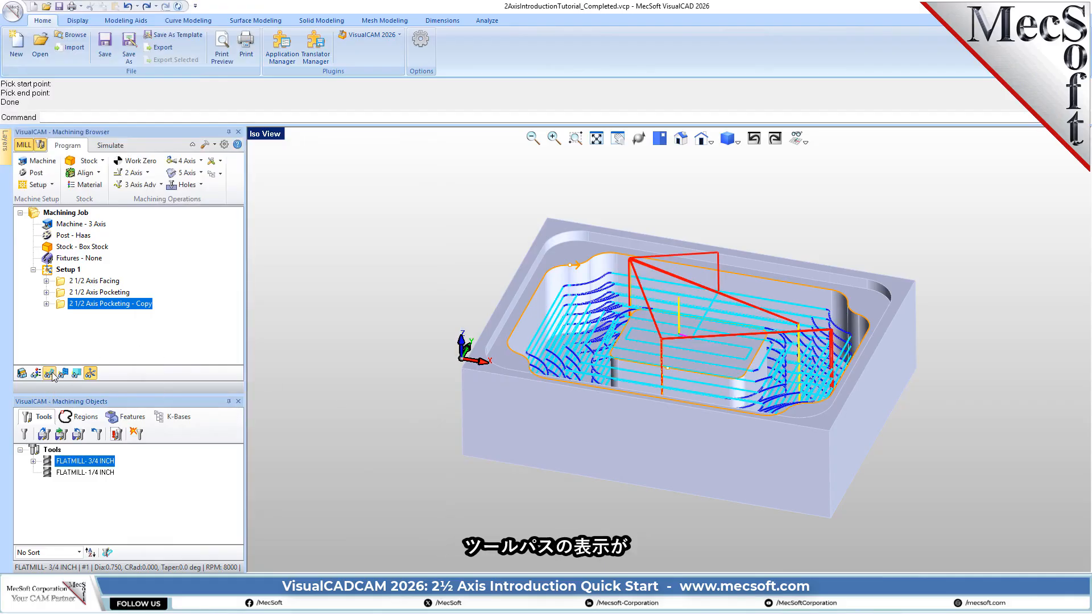
click(51, 374)
click(51, 374)
mouse_move(692, 314)
right_down()
mouse_move(683, 370)
mouse_move(684, 329)
mouse_move(700, 322)
right_up()
click(49, 374)
click(49, 374)
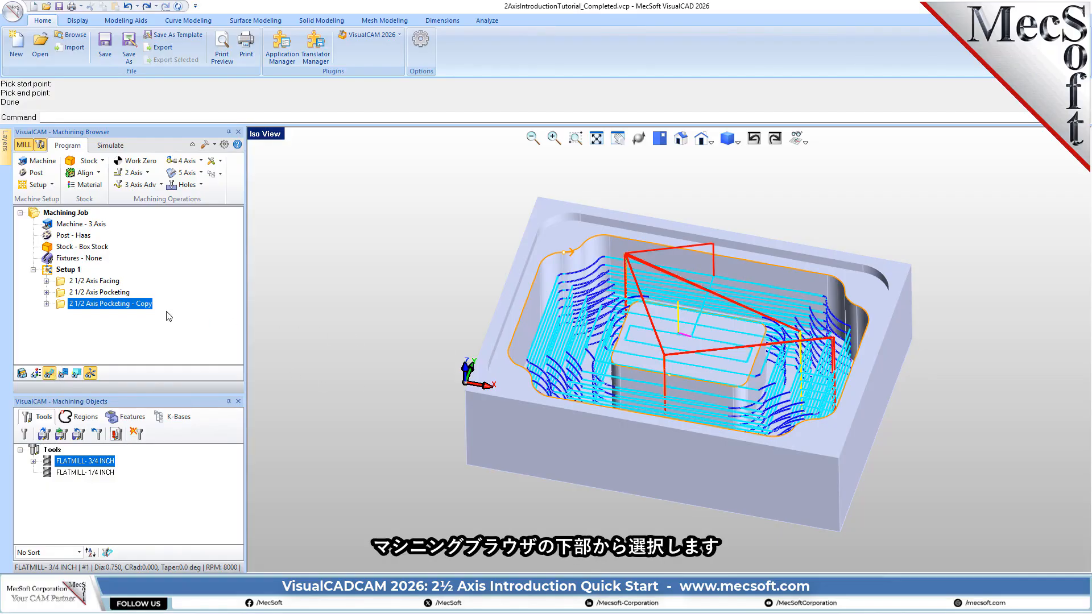
- Examine the pocketing toolpath one Z level at a time, from -0.75 down to -2.25, and close the level display
click(77, 375)
drag(97, 300, 319, 201)
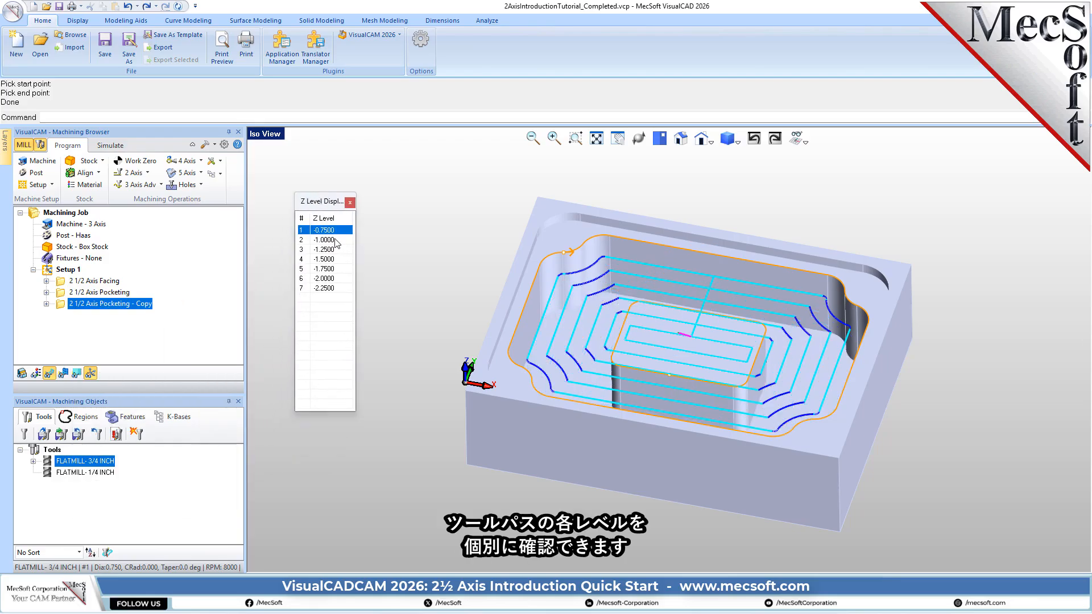
click(335, 240)
click(334, 250)
click(332, 260)
click(330, 269)
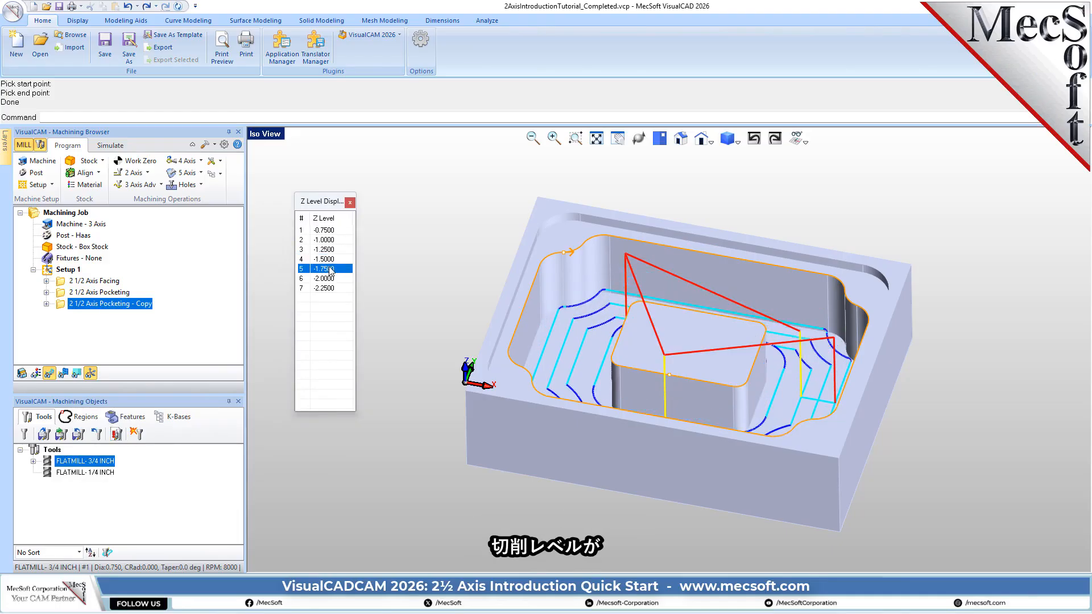
click(328, 279)
click(327, 288)
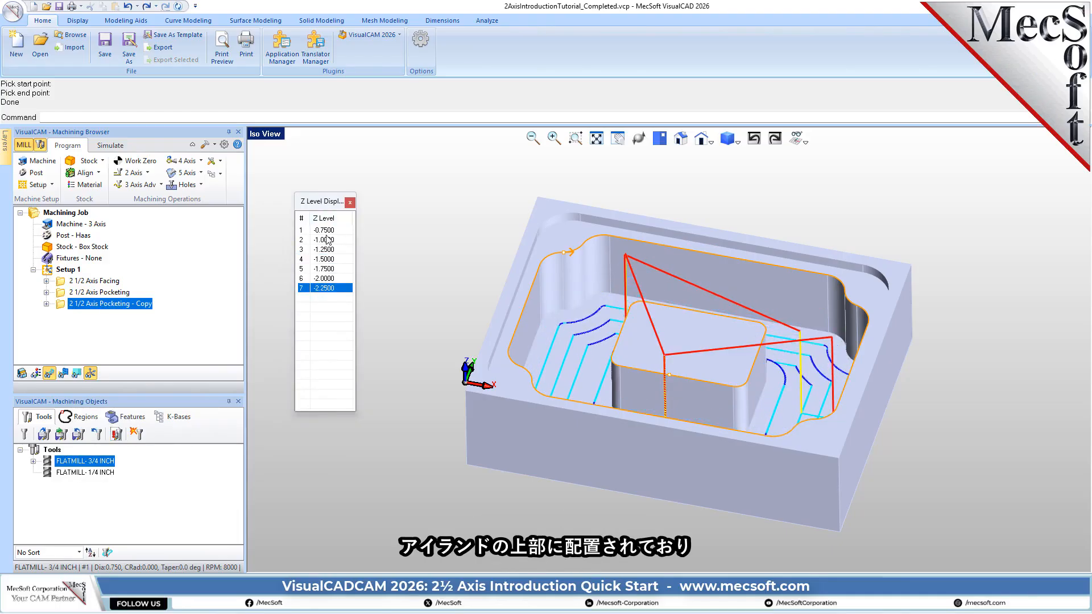
click(327, 231)
middle_drag(705, 451, 706, 421)
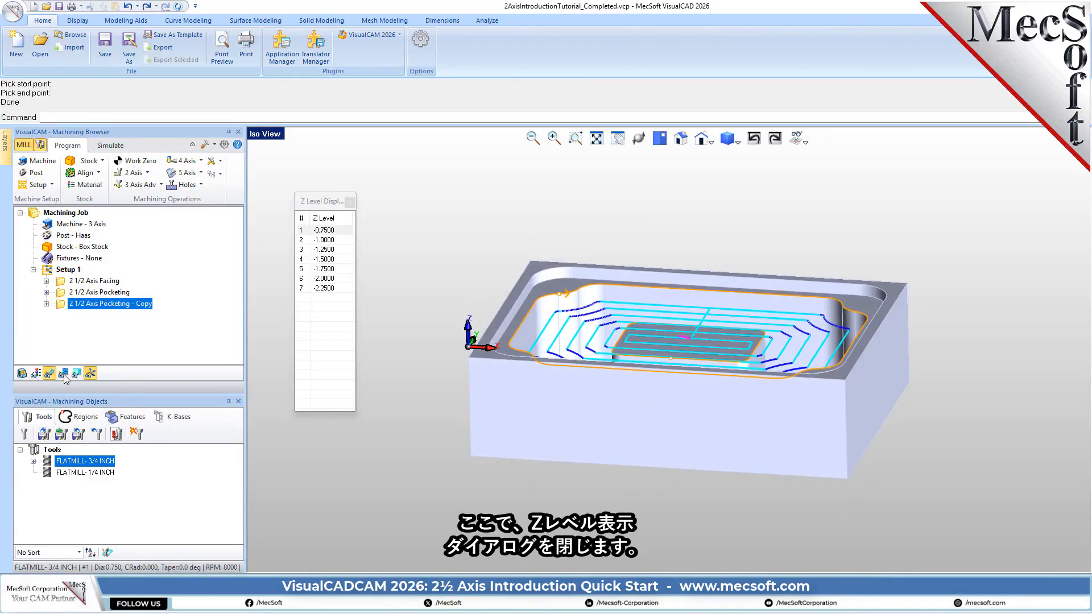
click(350, 202)
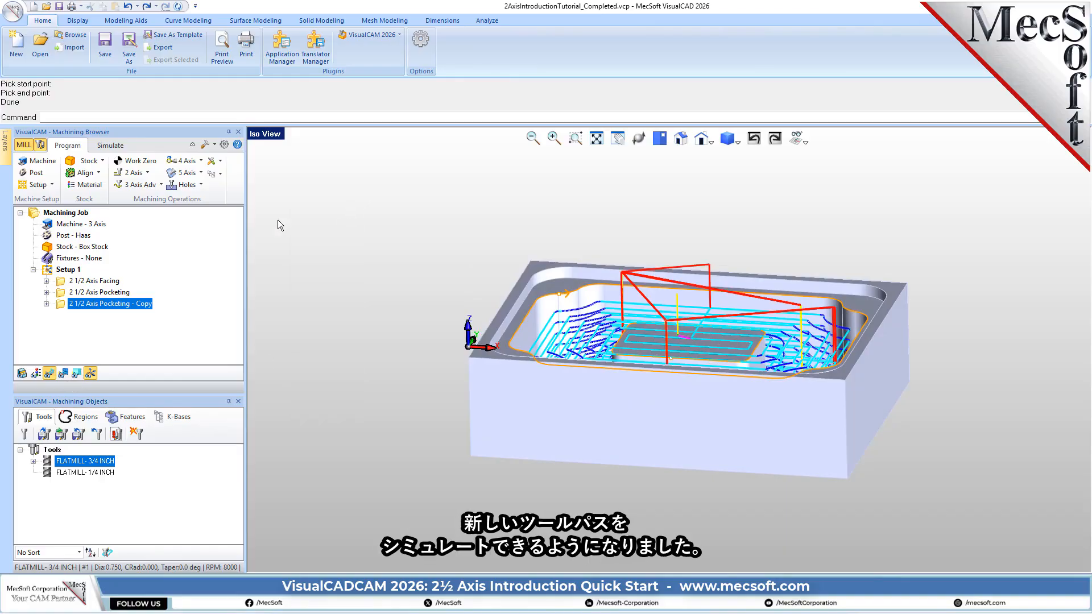
- View the copied pocketing toolpath with the see-through display toggled on and off while inspecting it against the part
click(63, 373)
middle_drag(645, 442, 633, 456)
click(66, 377)
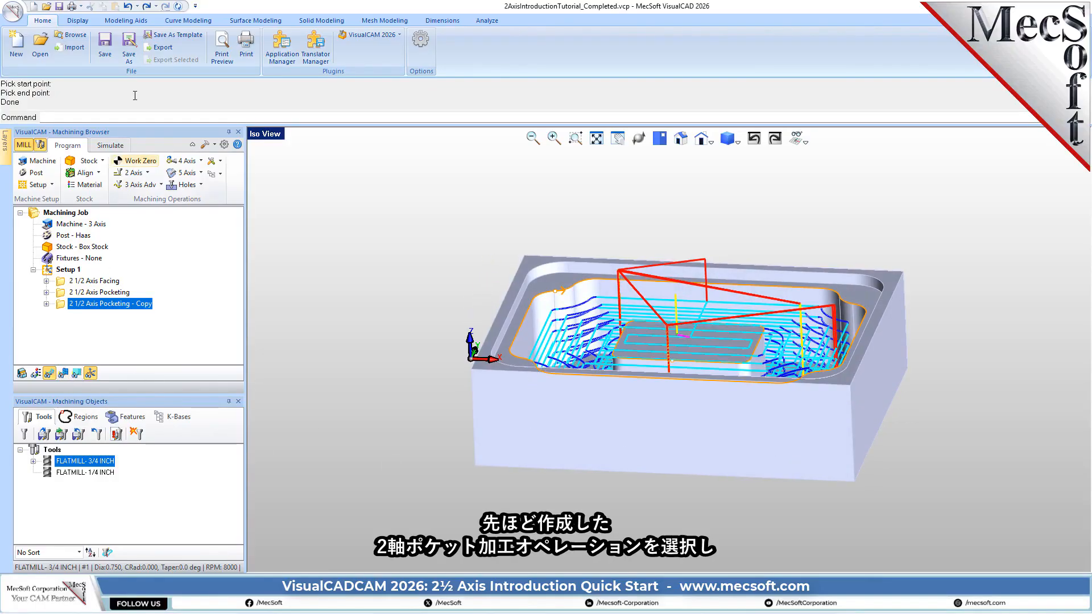
- Hide the toolpath and simulate the copied pocketing operation at maximum speed, running it through to the end
click(110, 146)
middle_drag(762, 473, 723, 446)
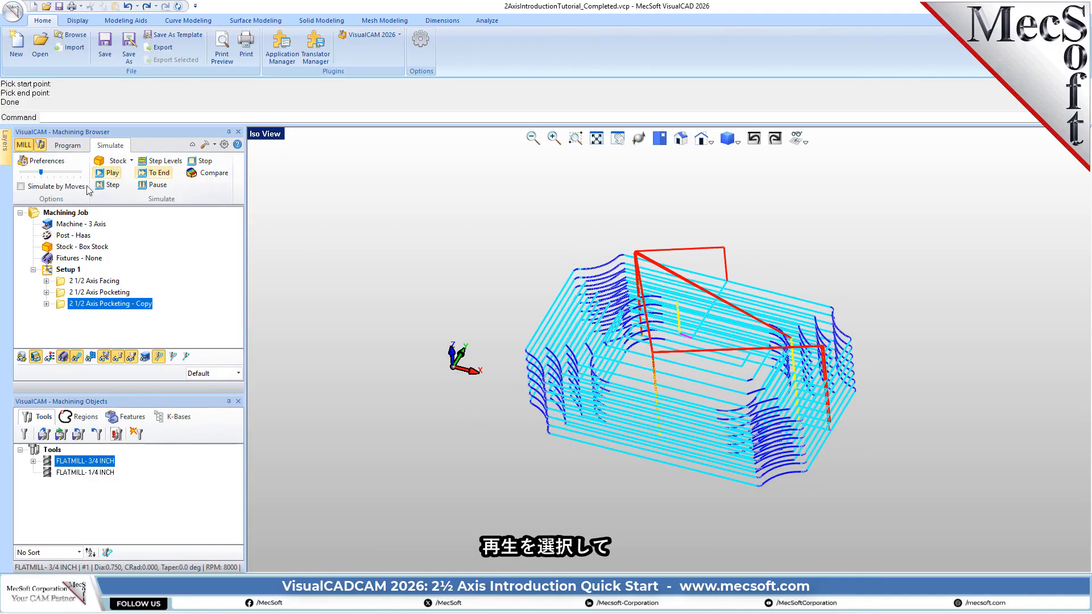
click(77, 358)
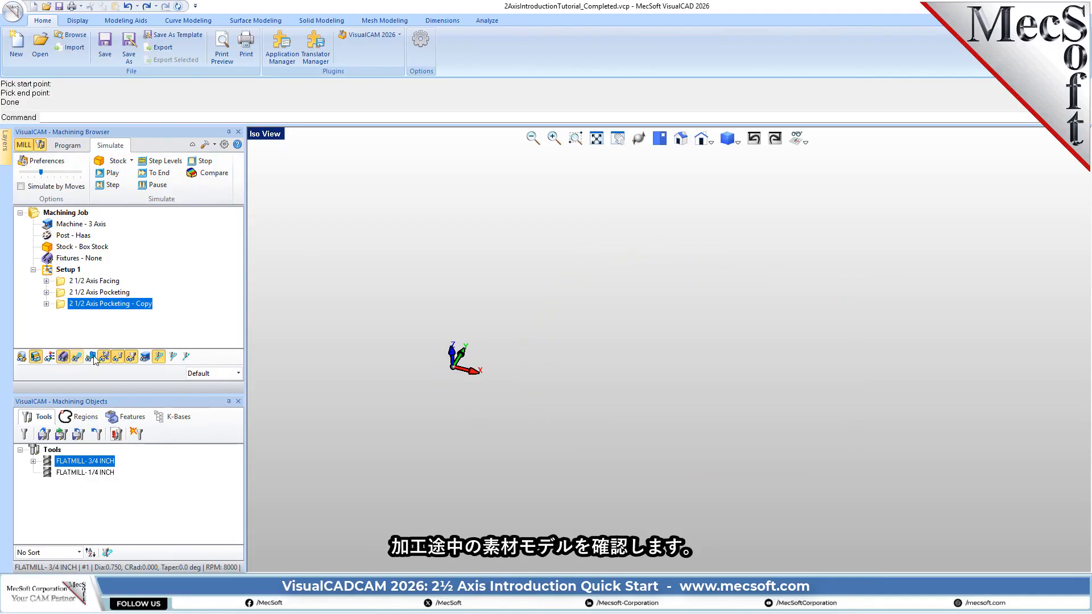
click(116, 174)
drag(41, 174, 80, 175)
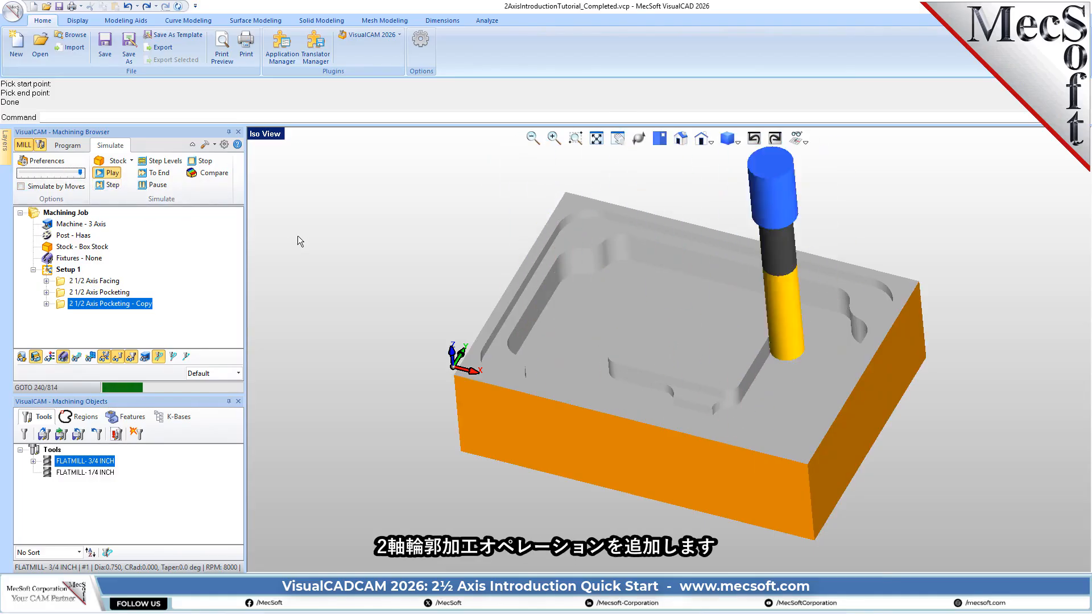
click(157, 183)
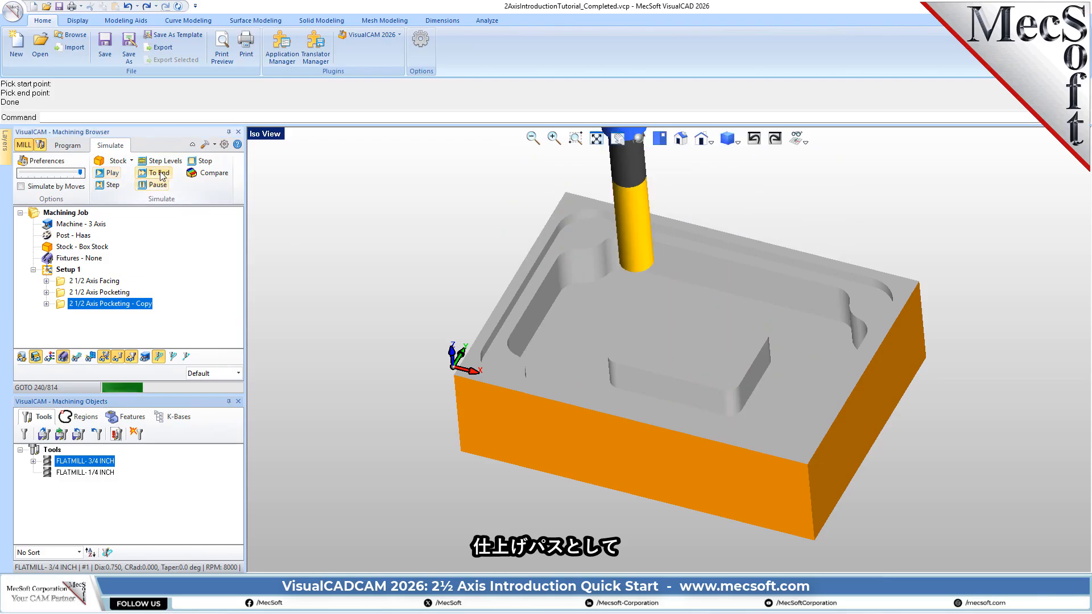
click(159, 175)
mouse_move(680, 414)
middle_down()
mouse_move(686, 365)
mouse_move(683, 419)
middle_up()
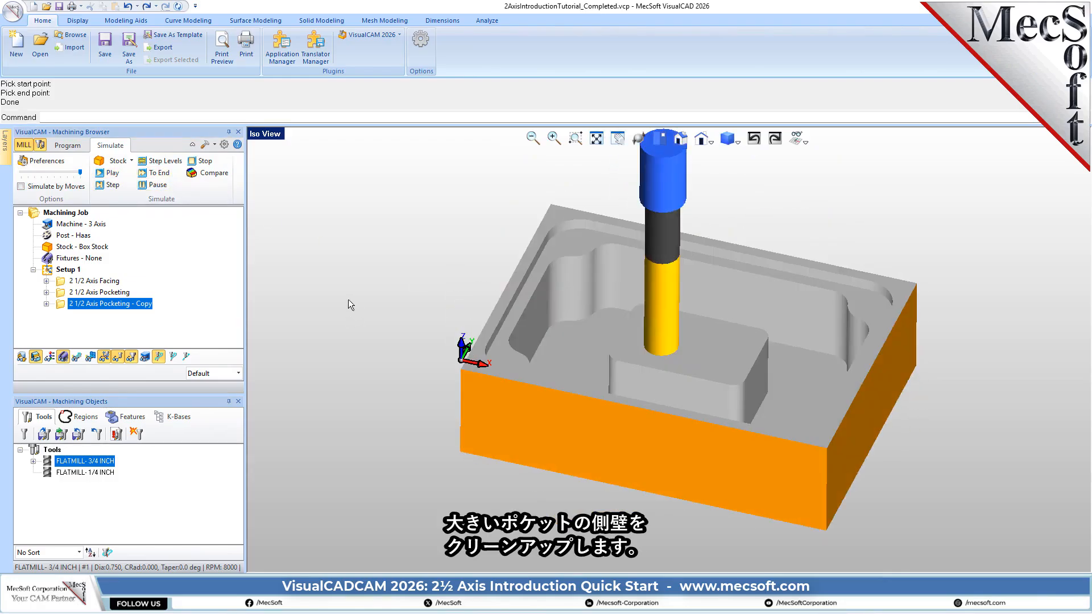
- Create a 2 1/2 Axis Profiling operation and select the large pocket's floor as its flat area region
click(67, 145)
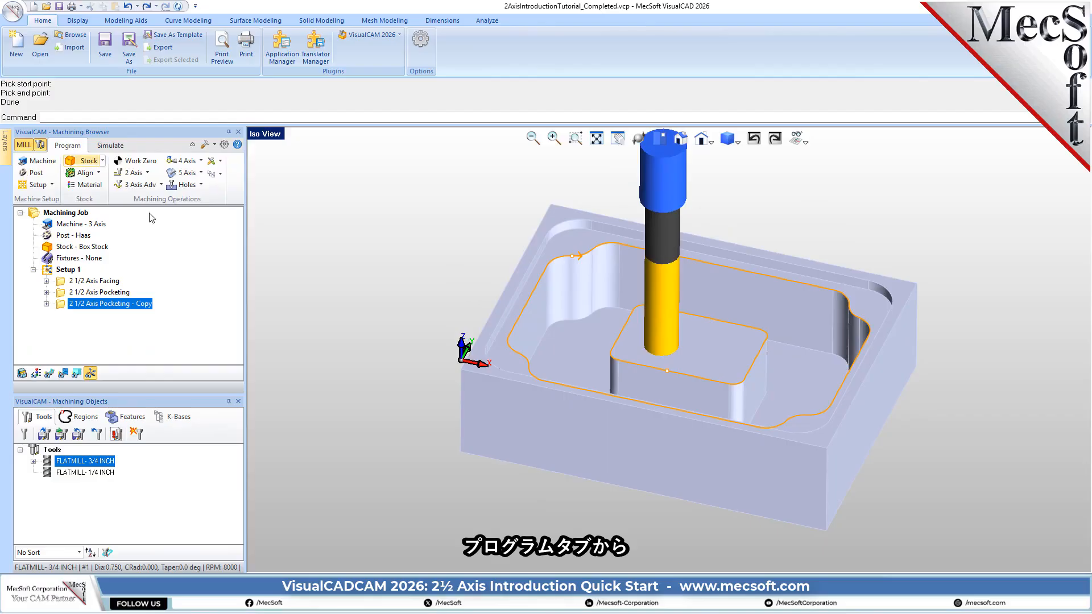
click(138, 175)
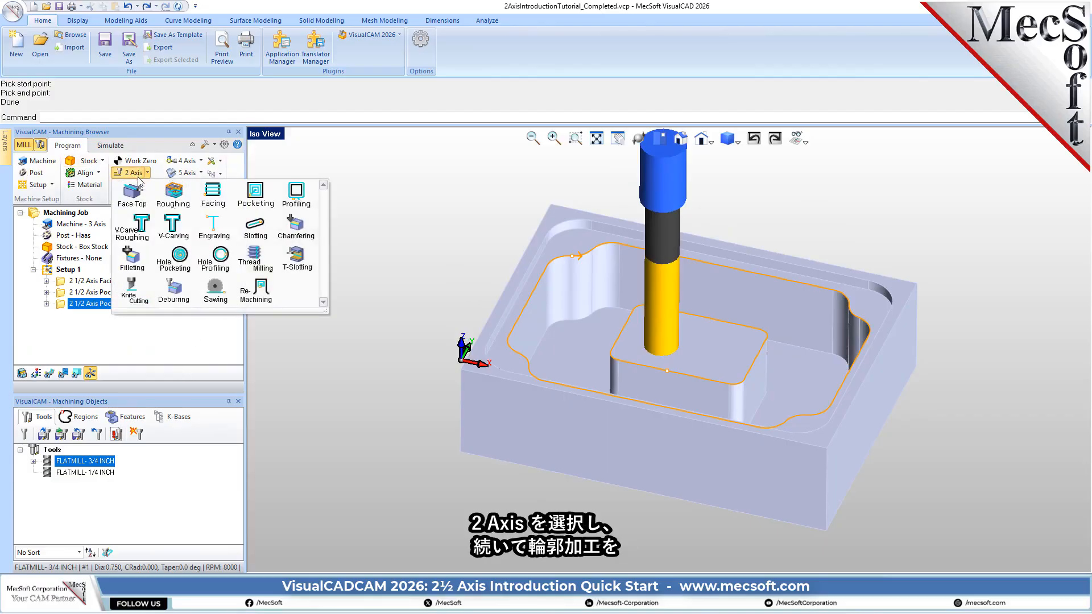
click(309, 199)
drag(188, 14, 347, 100)
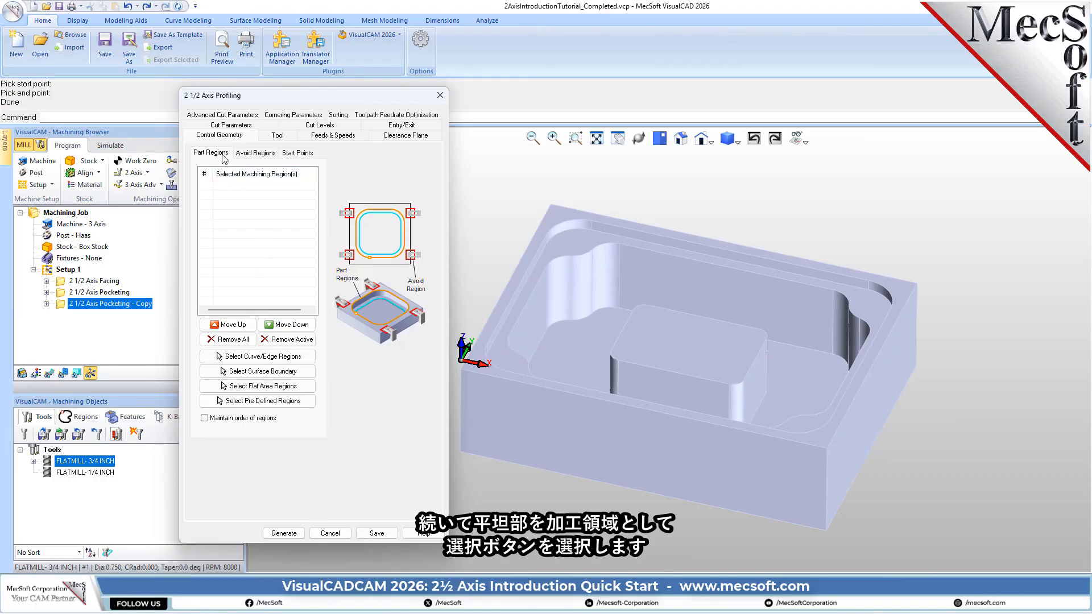
click(304, 392)
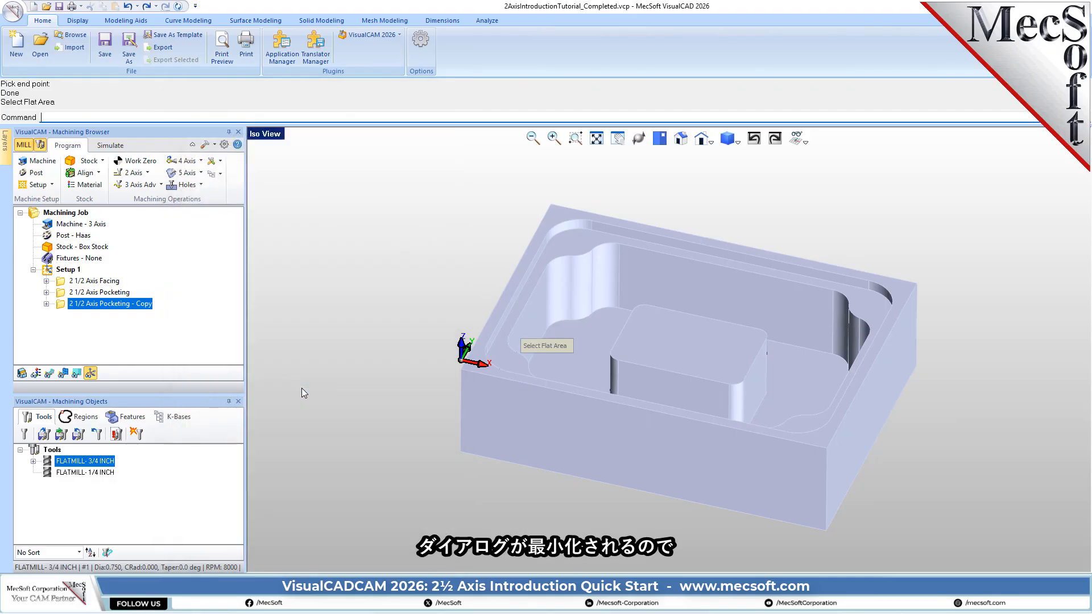
click(589, 333)
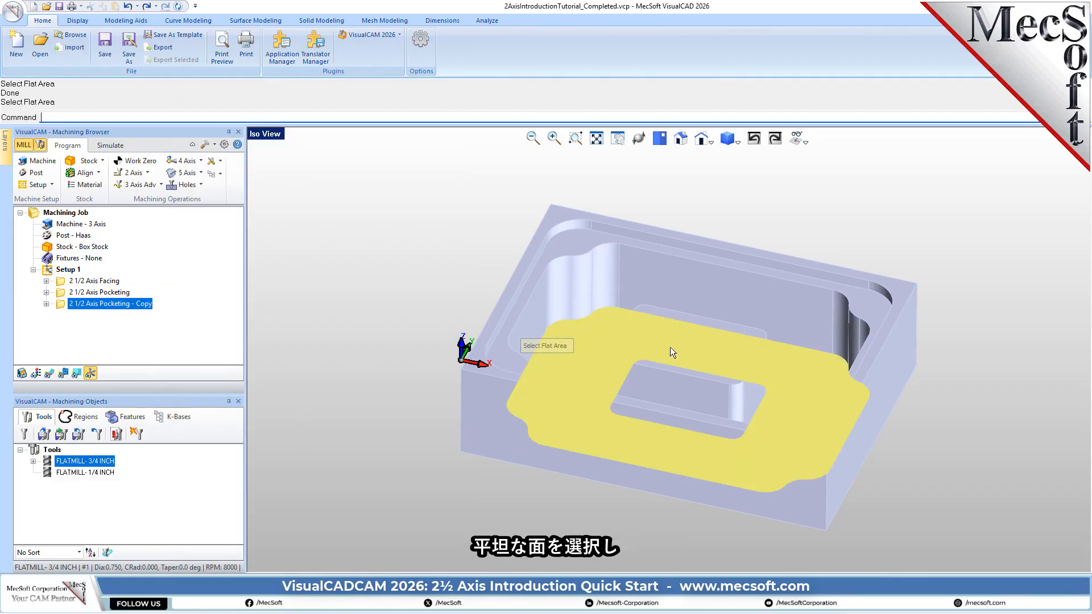
right_click(398, 329)
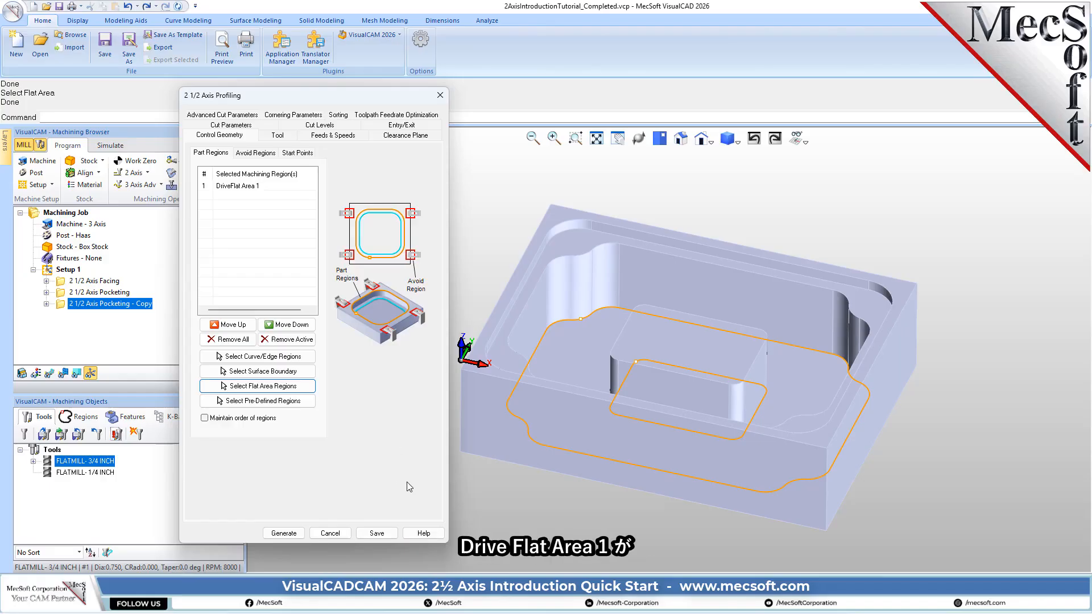
- Highlight the selected flat area region to check it and assign the FLATMILL- 1/4 INCH tool to the profiling operation
click(233, 187)
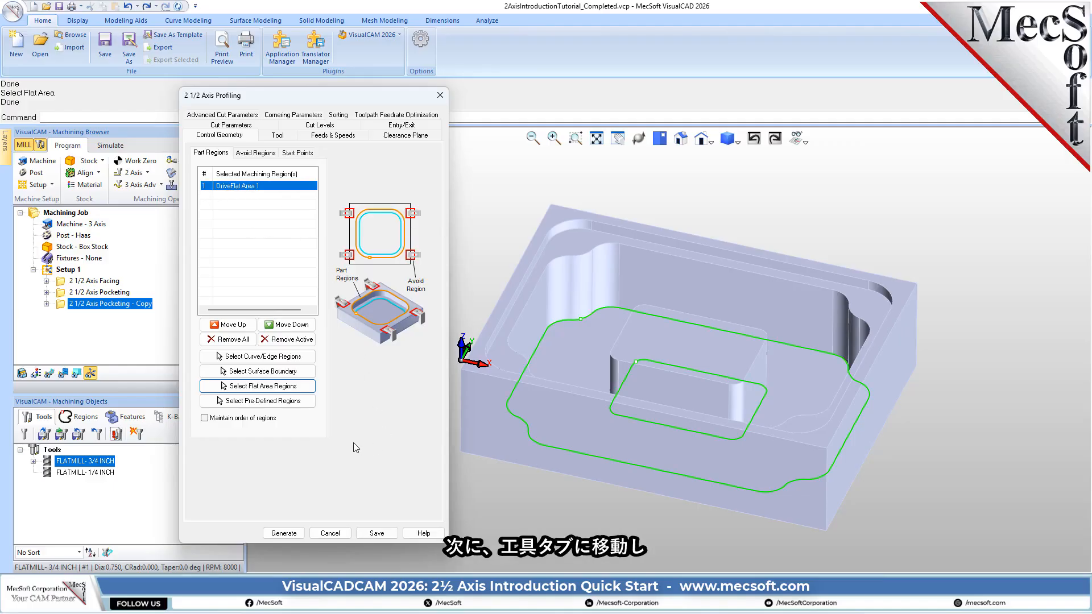
click(276, 136)
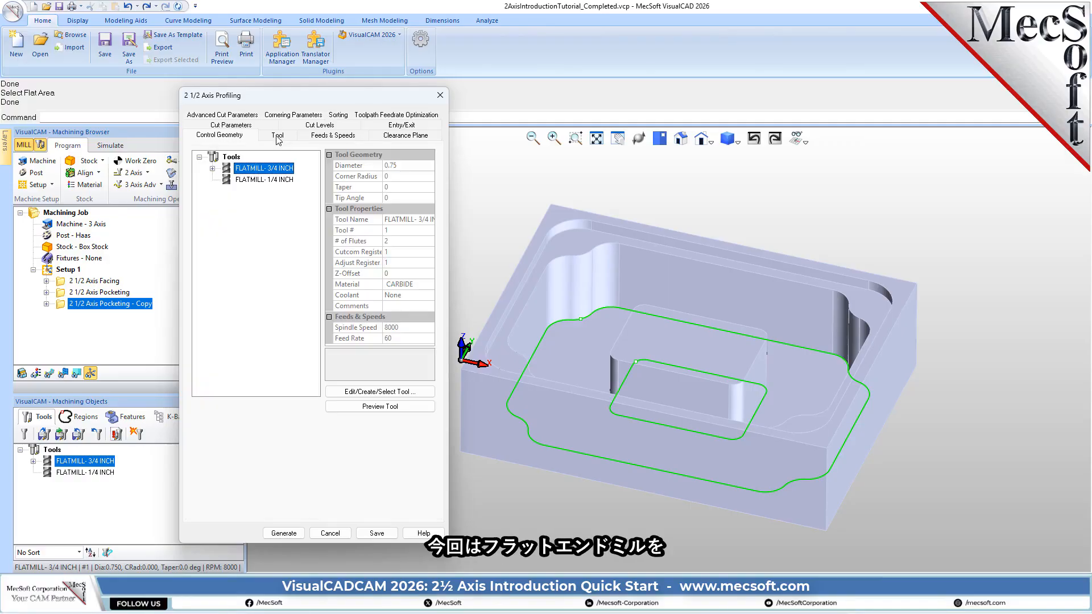
click(226, 180)
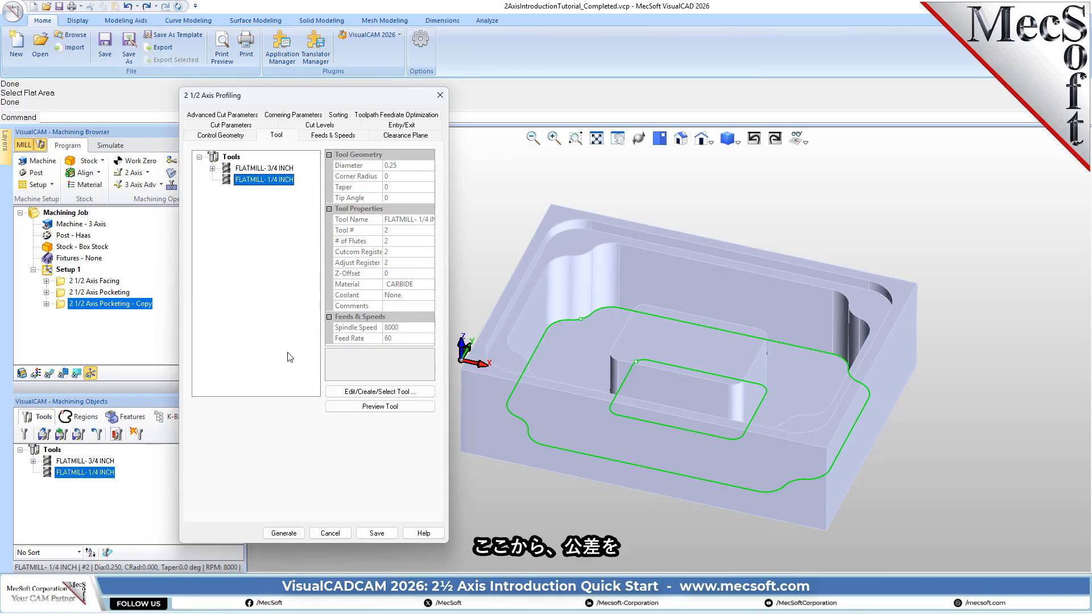
- Check tolerance 0.001 and stock 0, choose the Climb (Down Cut) direction, and determine the cutting side using the 3D model
click(230, 128)
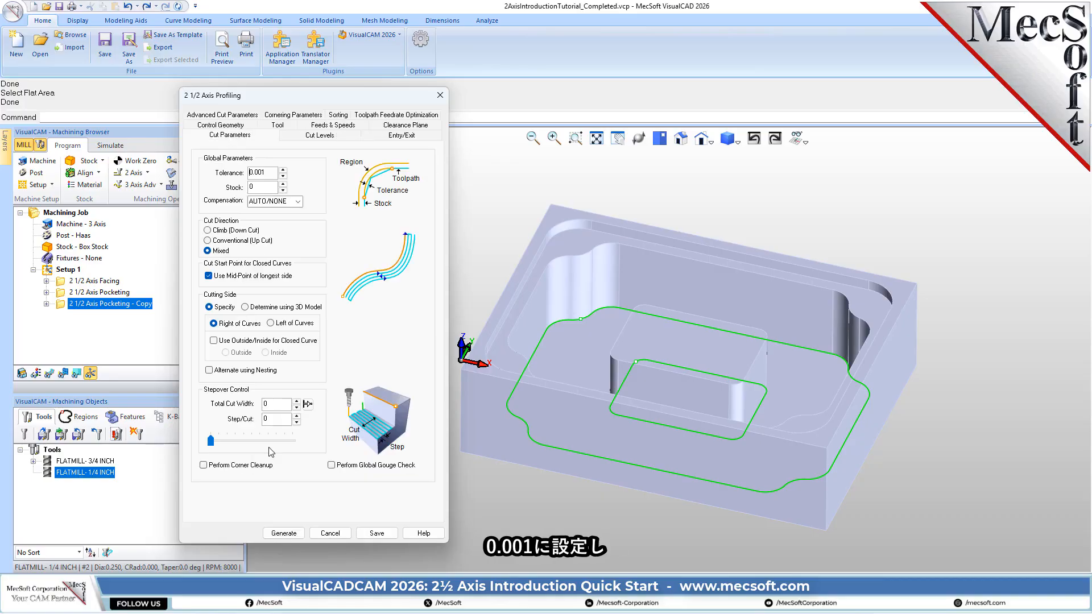
drag(268, 171, 241, 173)
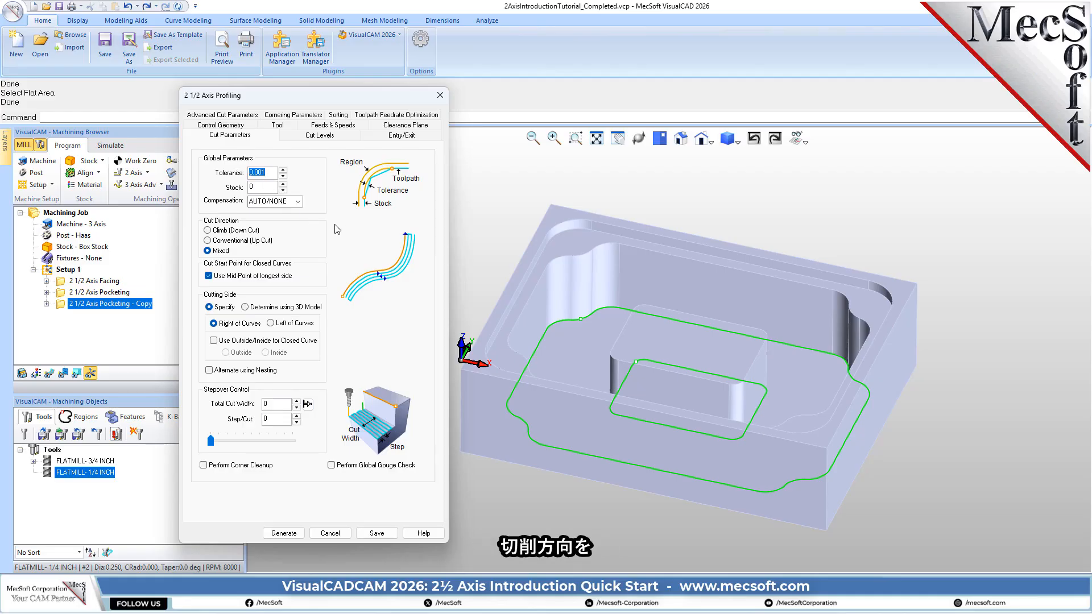
double_click(252, 187)
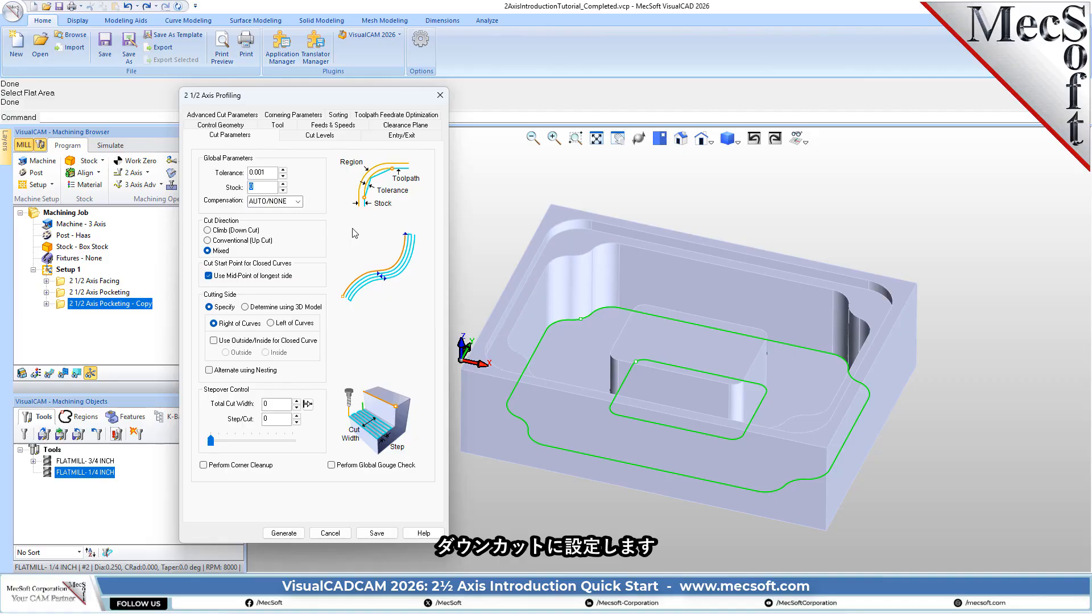
click(224, 231)
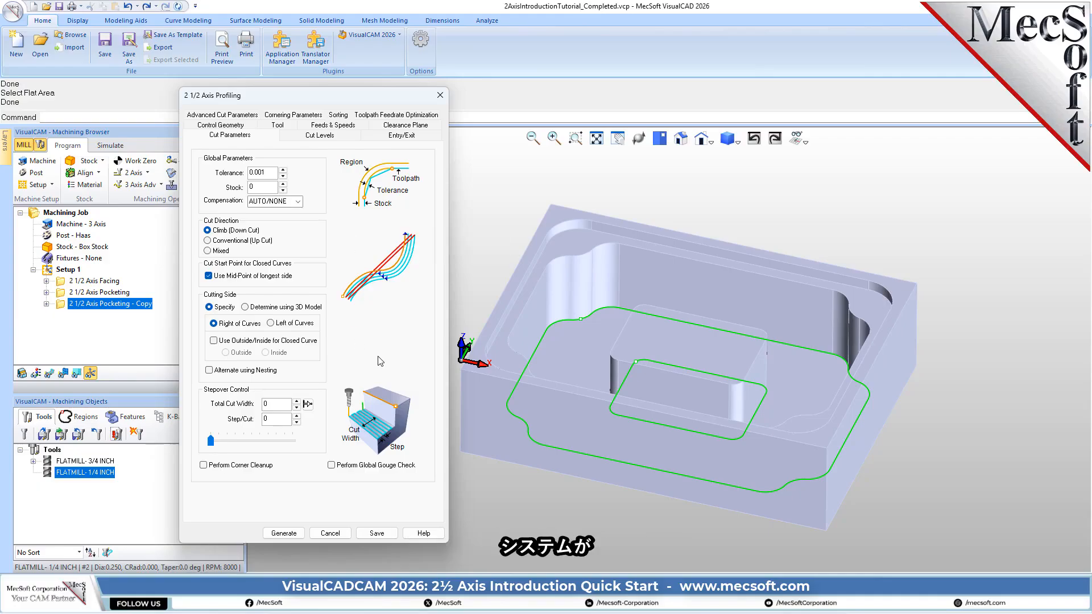
click(287, 310)
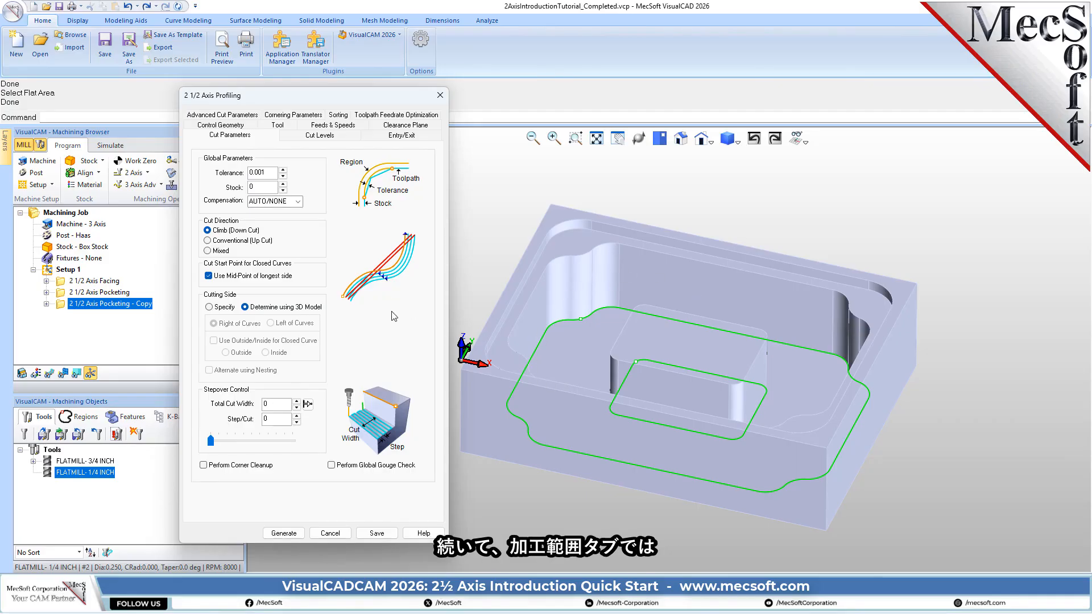
- Set the cut geometry location At Bottom and generate the profiling toolpath
click(326, 137)
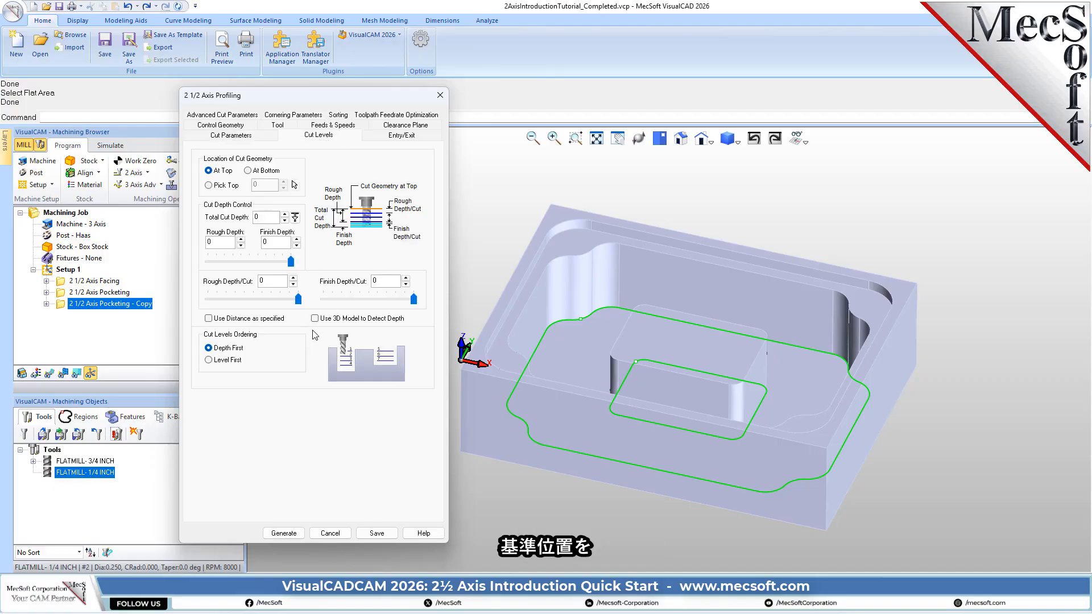
click(267, 172)
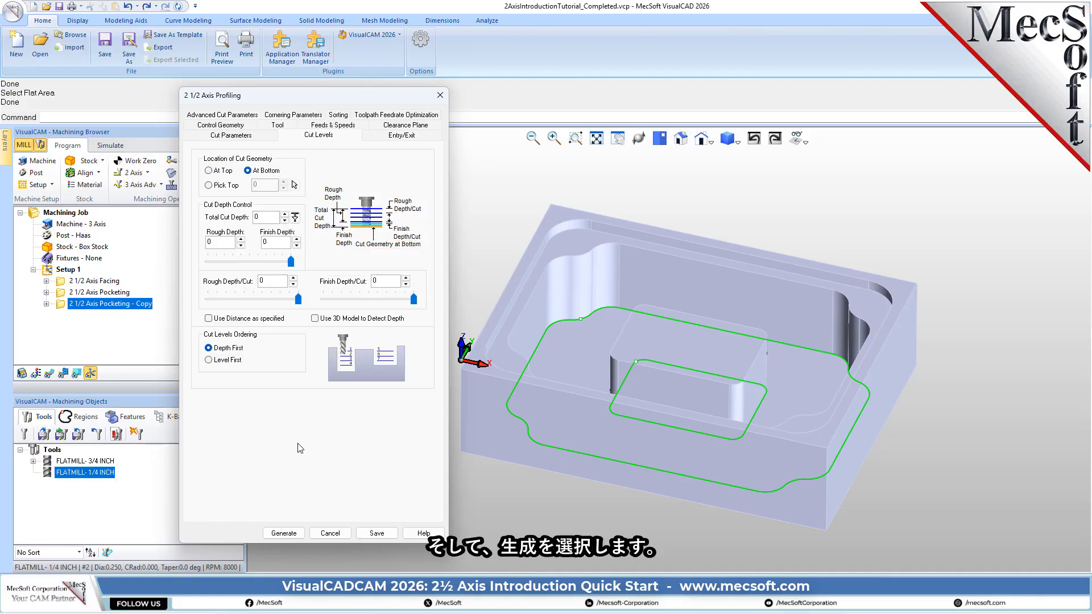
click(284, 534)
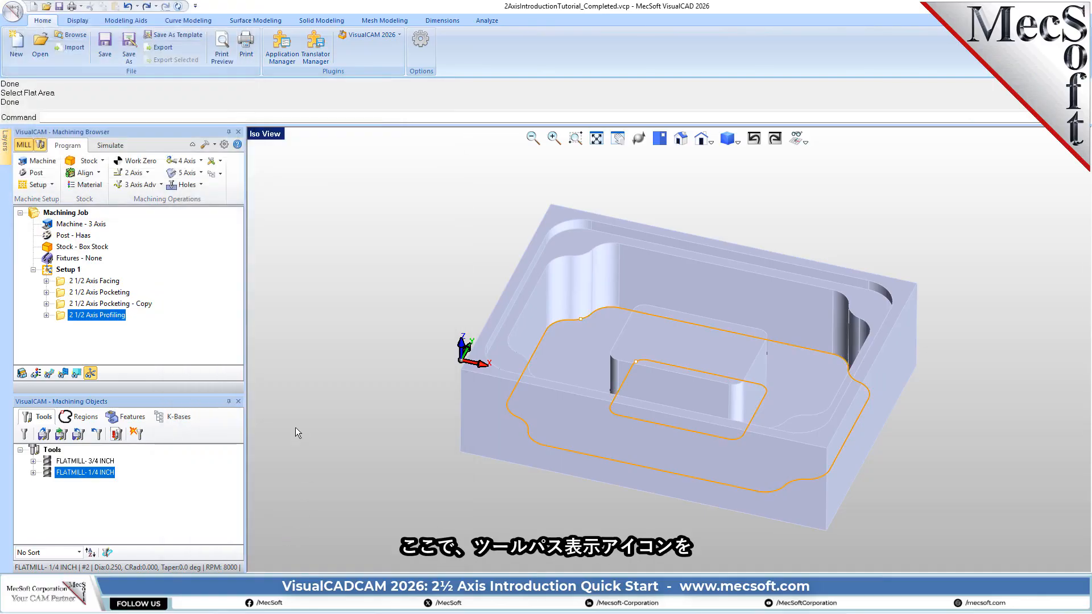
- Display the profiling toolpath and inspect it around the pocket and island, toggling its see-through display on and off
click(50, 374)
right_drag(571, 363, 683, 293)
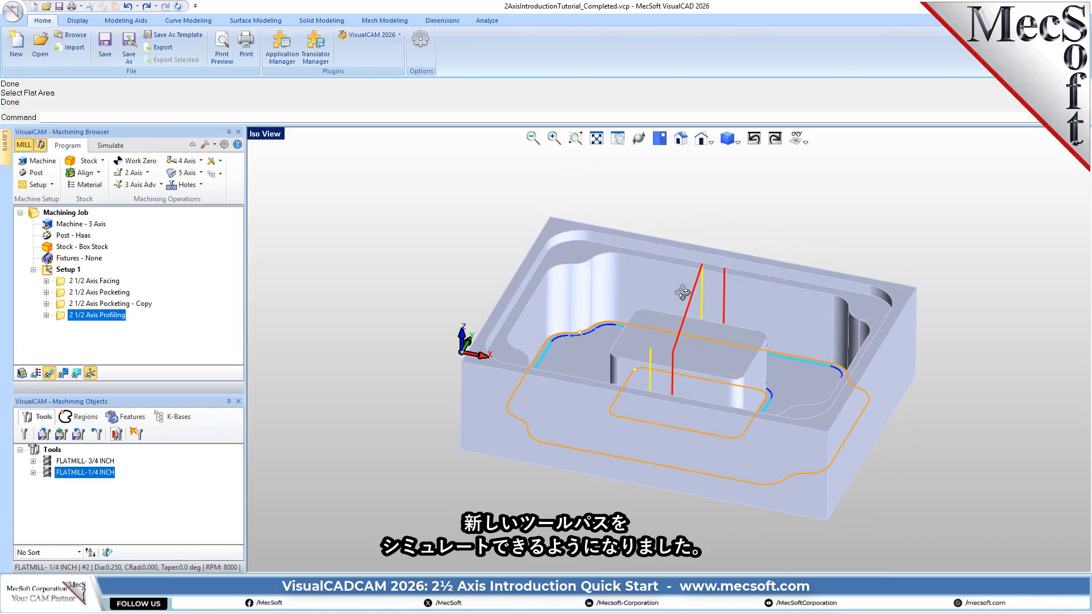
click(64, 373)
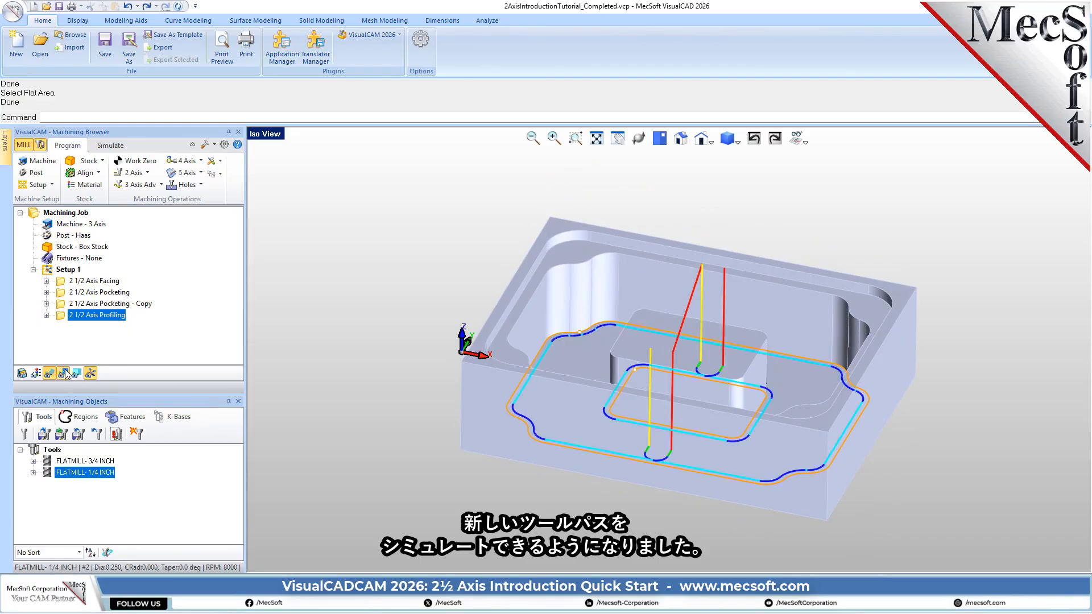
click(65, 372)
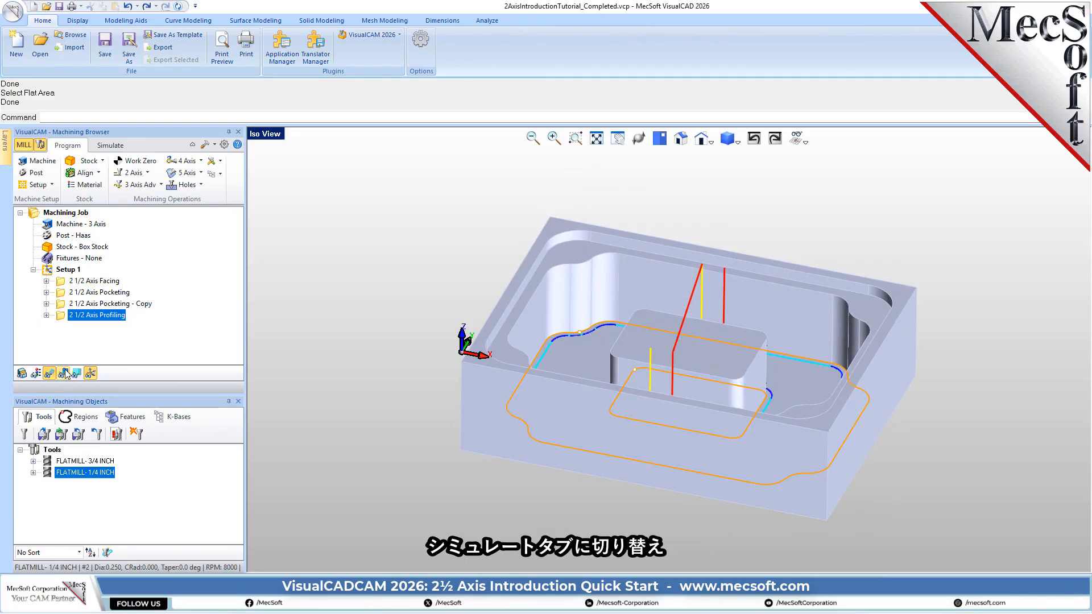
- Hide the toolpath and simulate the profiling operation at the slowest simulation speed
click(111, 145)
click(77, 359)
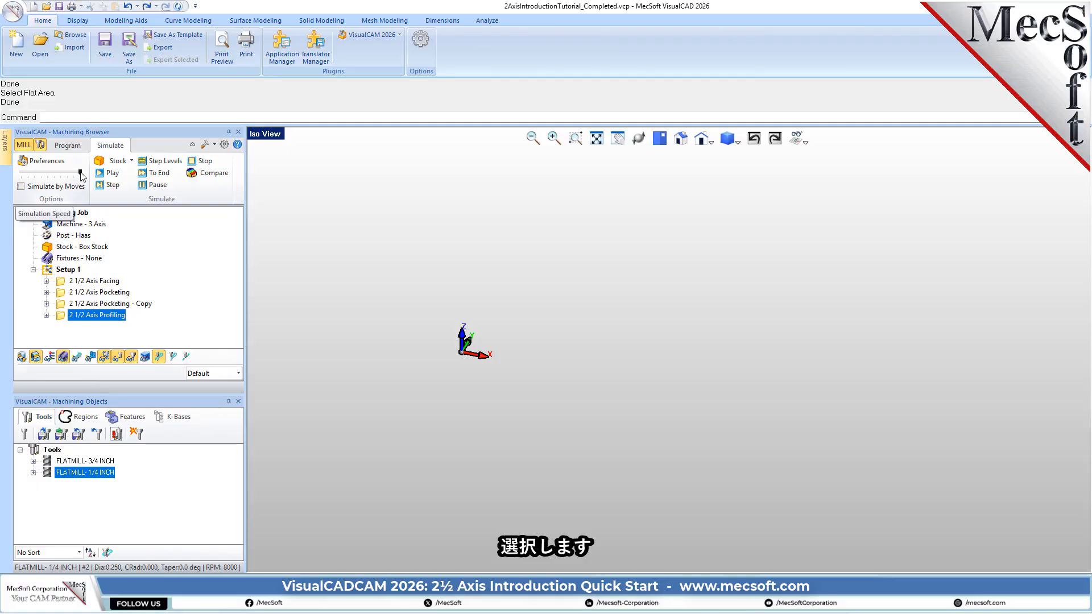
drag(81, 173, 14, 181)
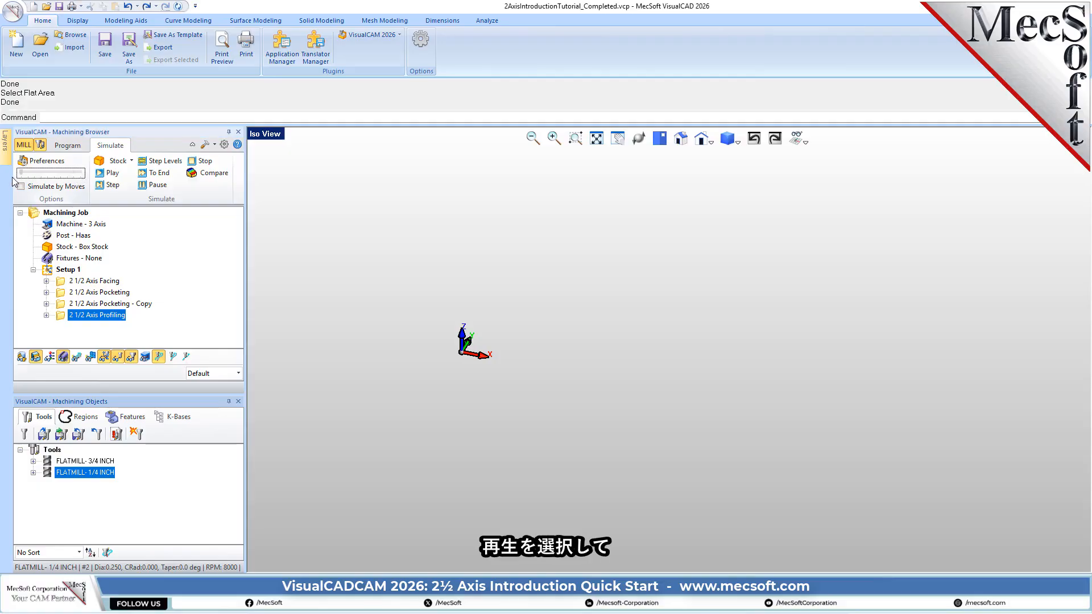
click(114, 174)
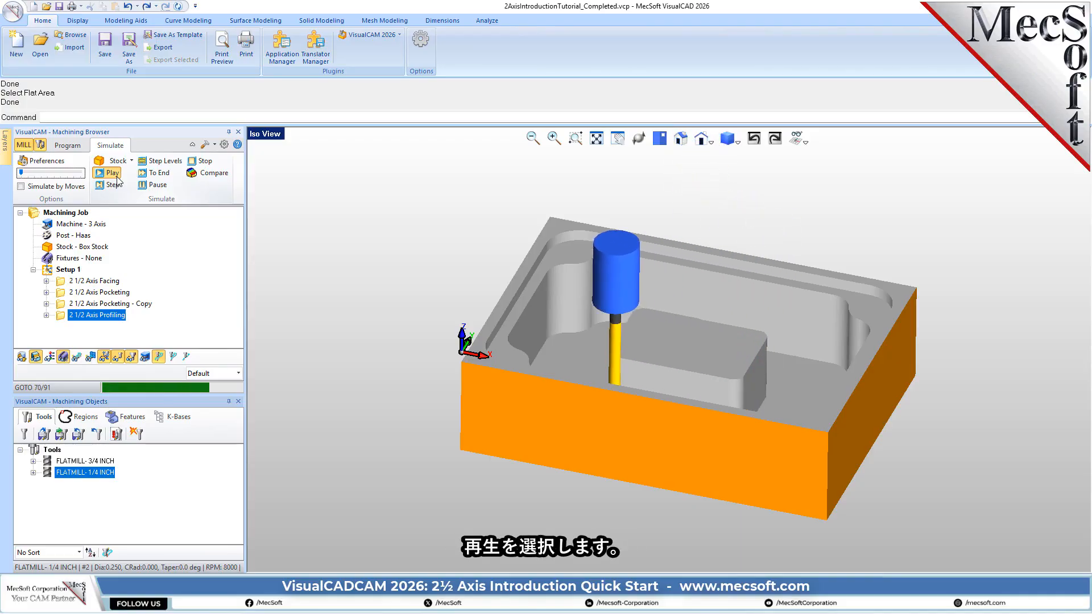
- Simulate all operations of Setup 1 with Simulate by Moves enabled at maximum speed, and examine the machined stock from several angles
click(57, 271)
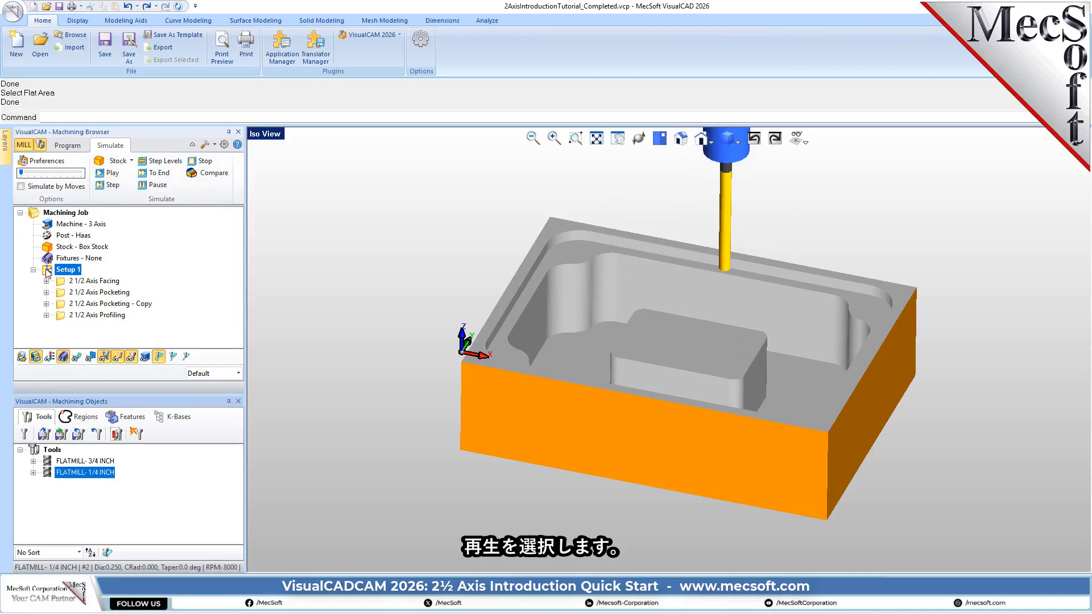
click(21, 186)
click(113, 173)
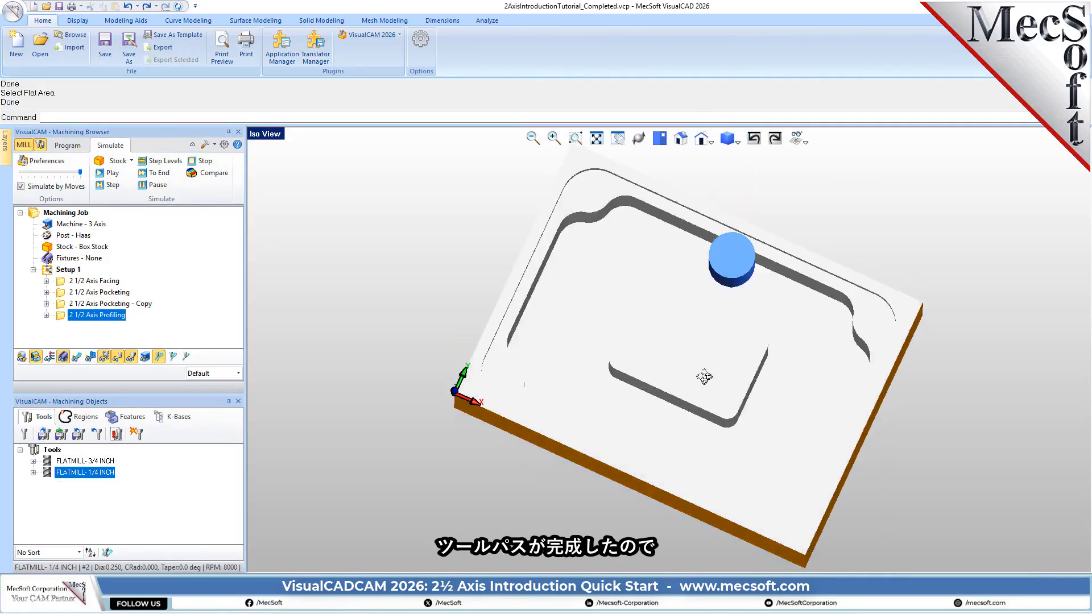
right_drag(683, 364, 703, 347)
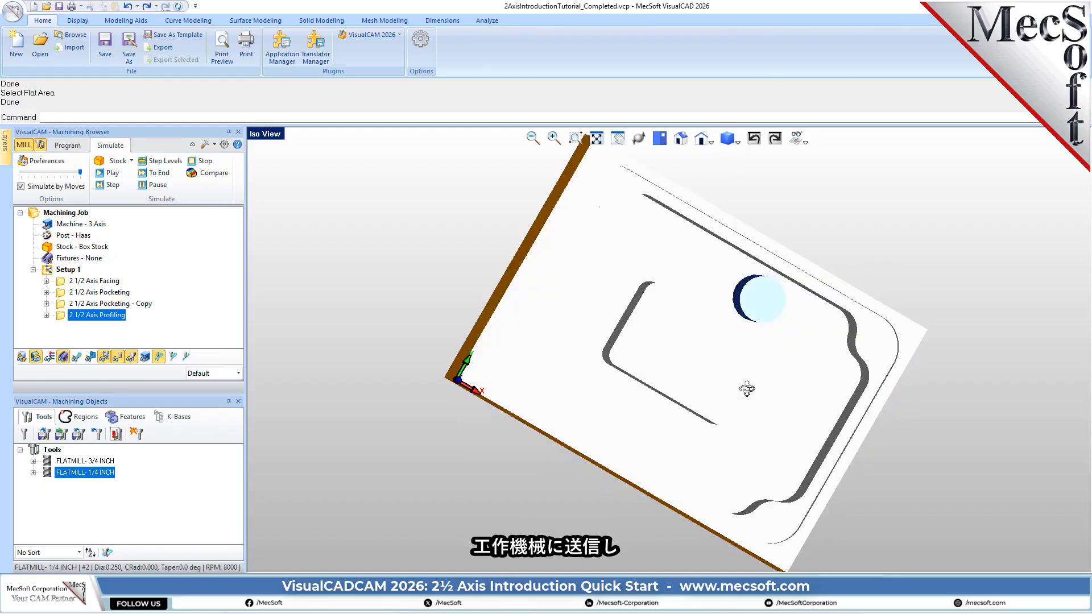
right_drag(728, 370, 749, 351)
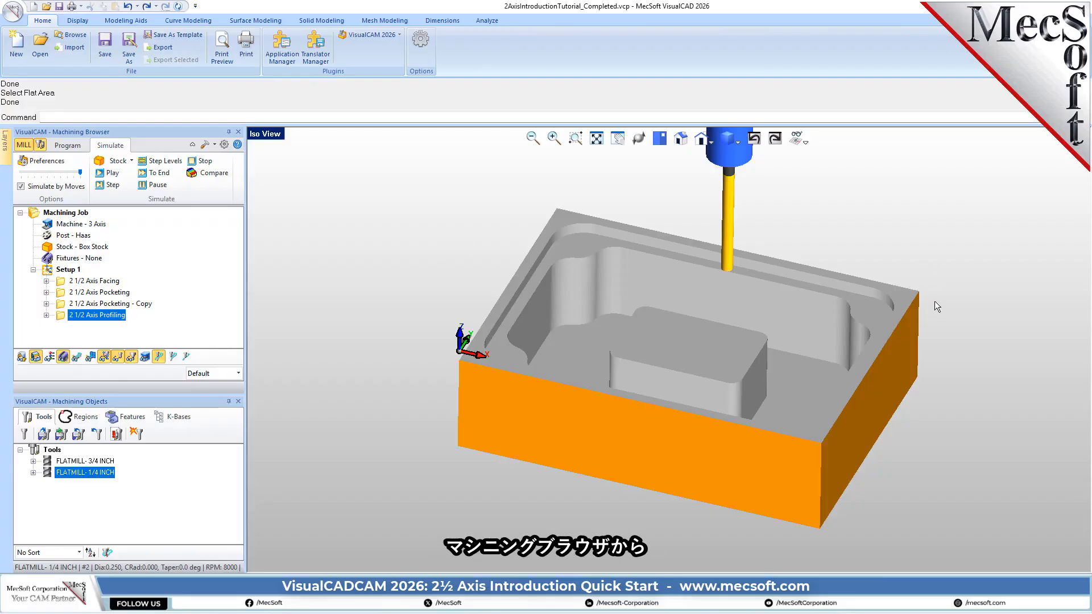
scroll(937, 302, up, 1)
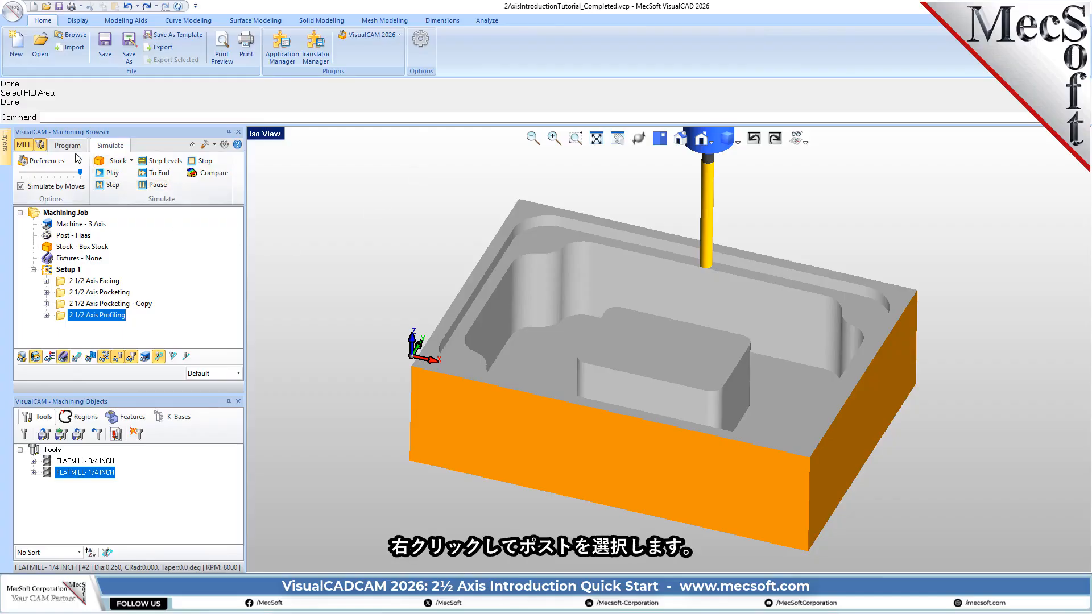
- Post-process Setup 1 with the Haas post into the G-code file 2AxisIntroductionTutorial_Completed_Setup 1.nc
click(68, 145)
click(49, 271)
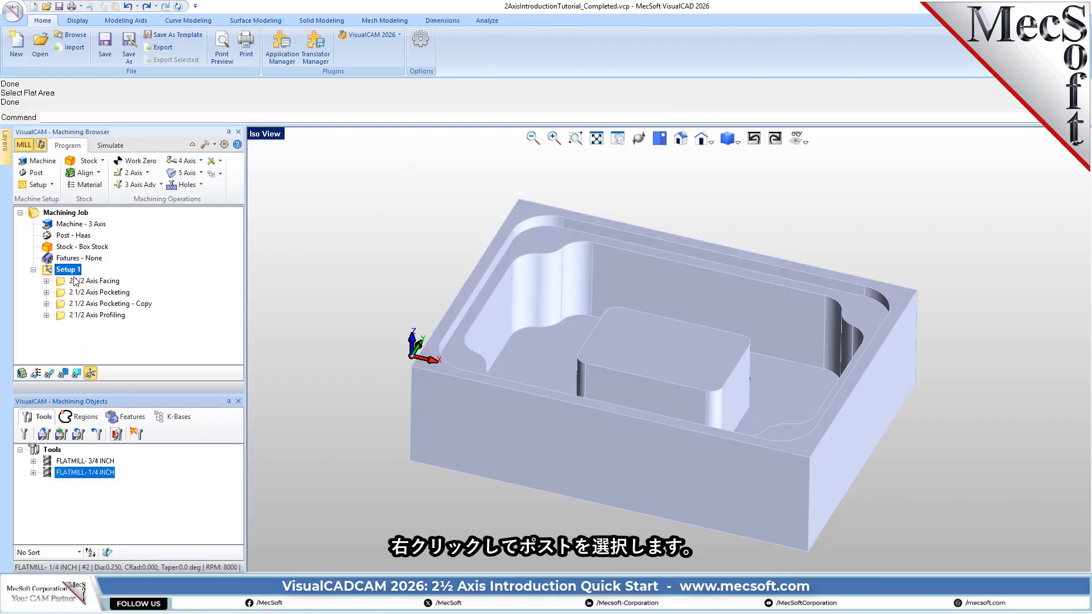
right_click(74, 270)
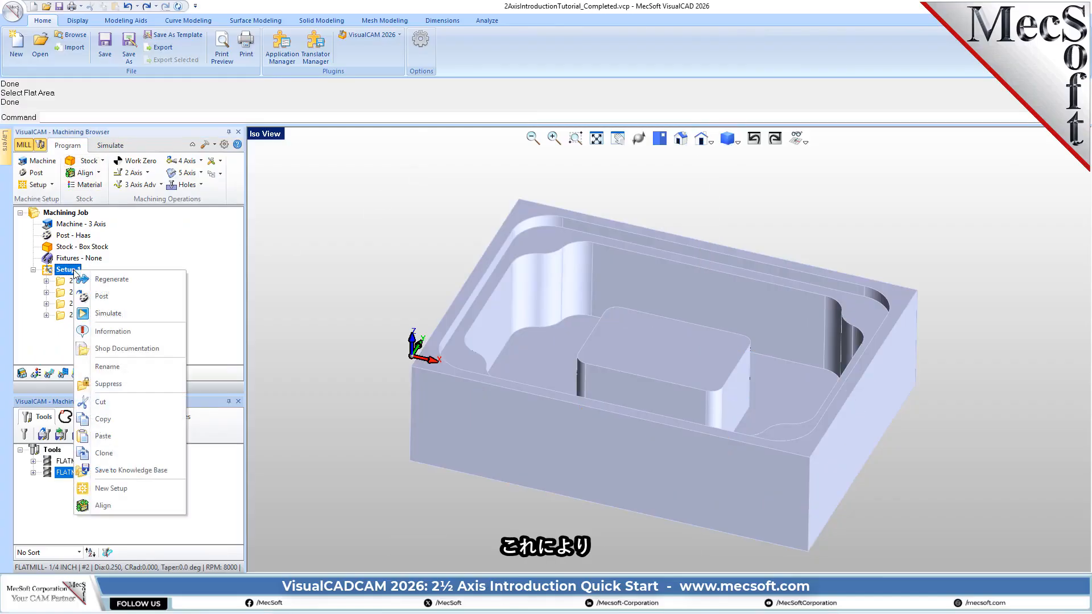
click(126, 296)
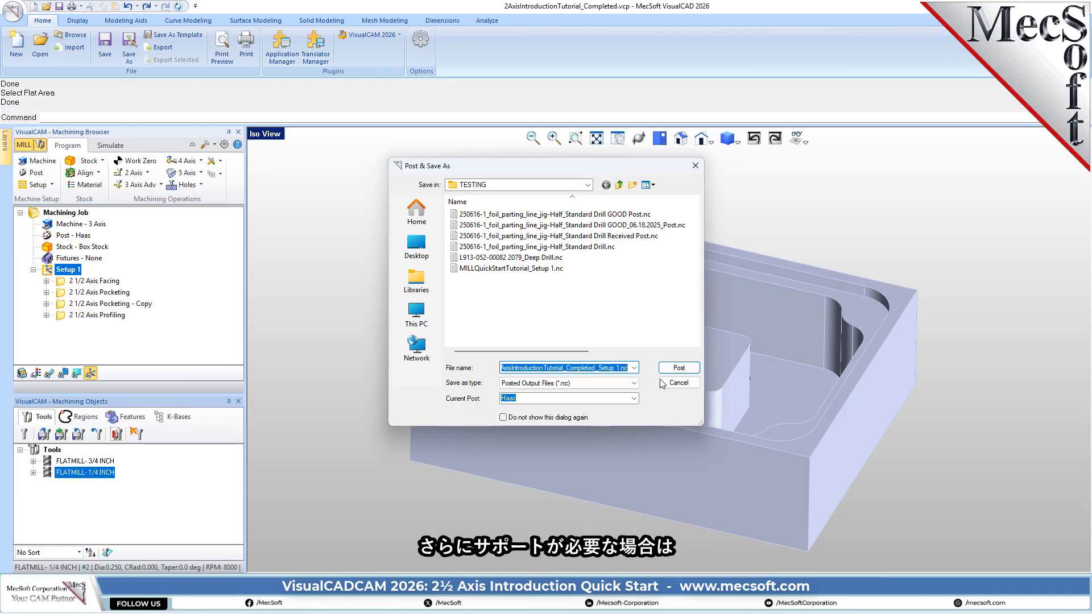
click(676, 368)
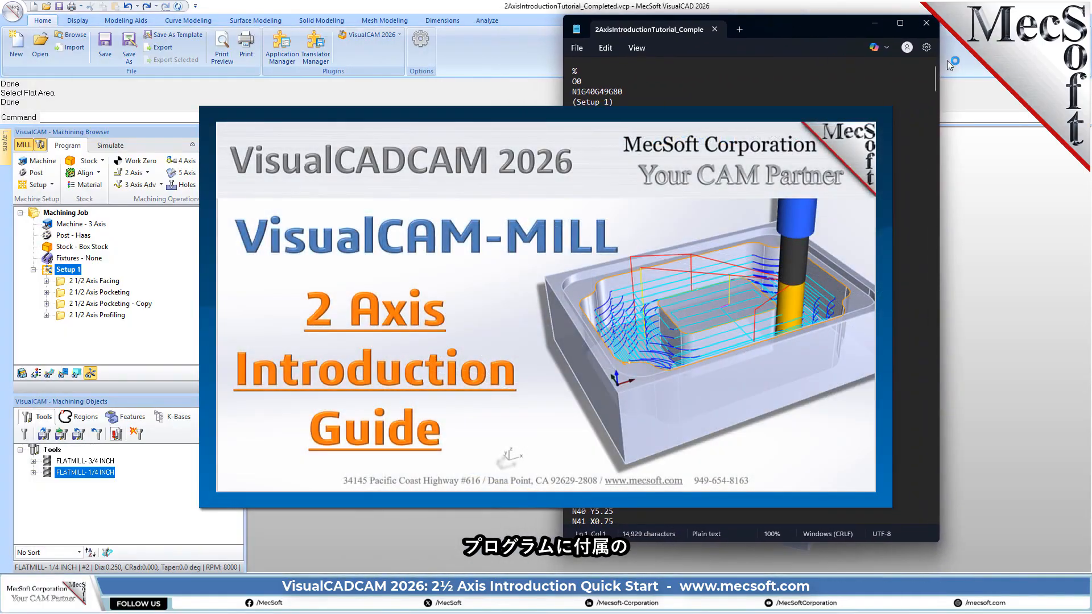
drag(935, 73, 849, 74)
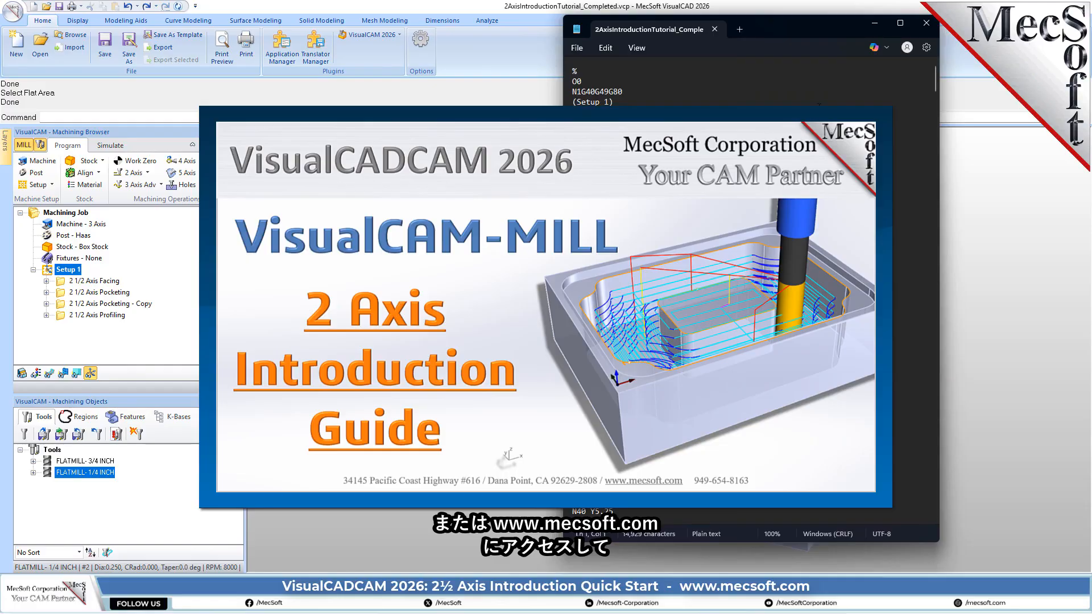